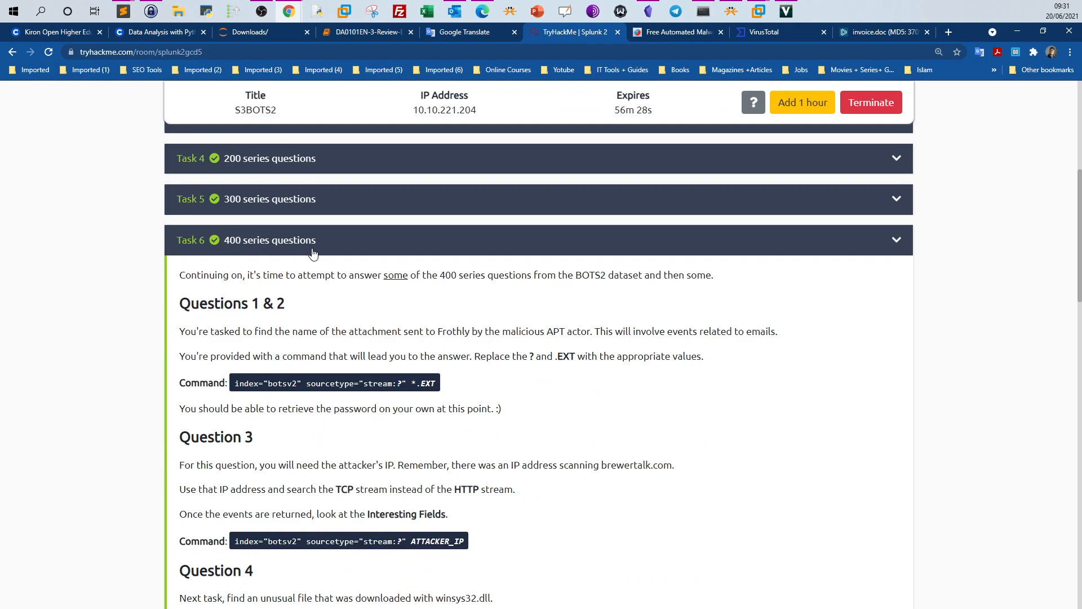
# Look through the Task 6 400 series guidance and its list of questions on the TryHackMe page
pyautogui.scroll(-3, 314, 259)
pyautogui.scroll(-4, 314, 259)
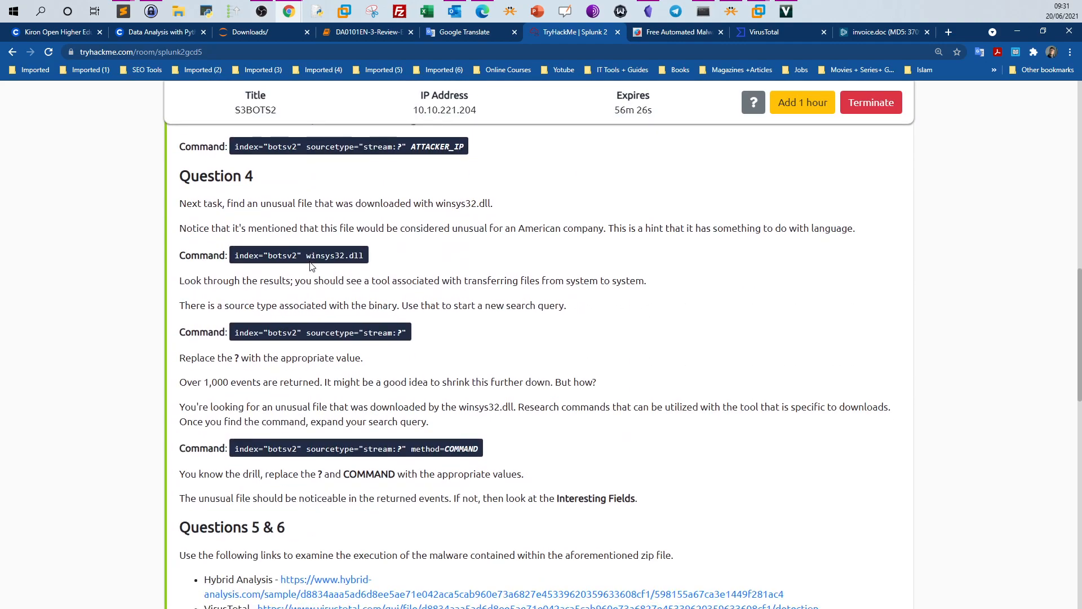
pyautogui.scroll(-15, 312, 266)
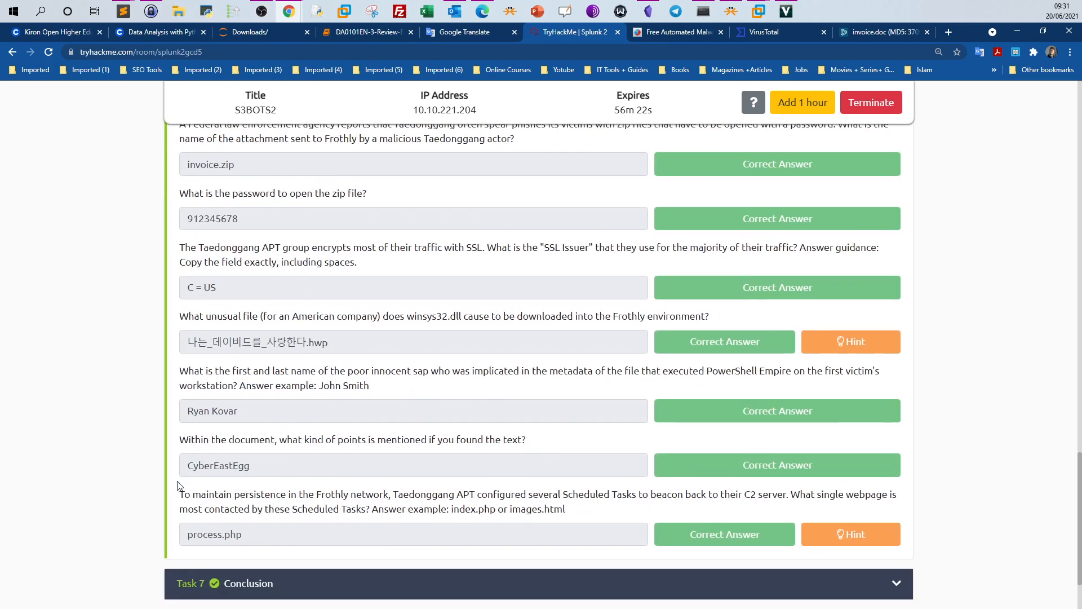
pyautogui.moveTo(179, 494); pyautogui.dragTo(589, 495)
pyautogui.scroll(12, 629, 515)
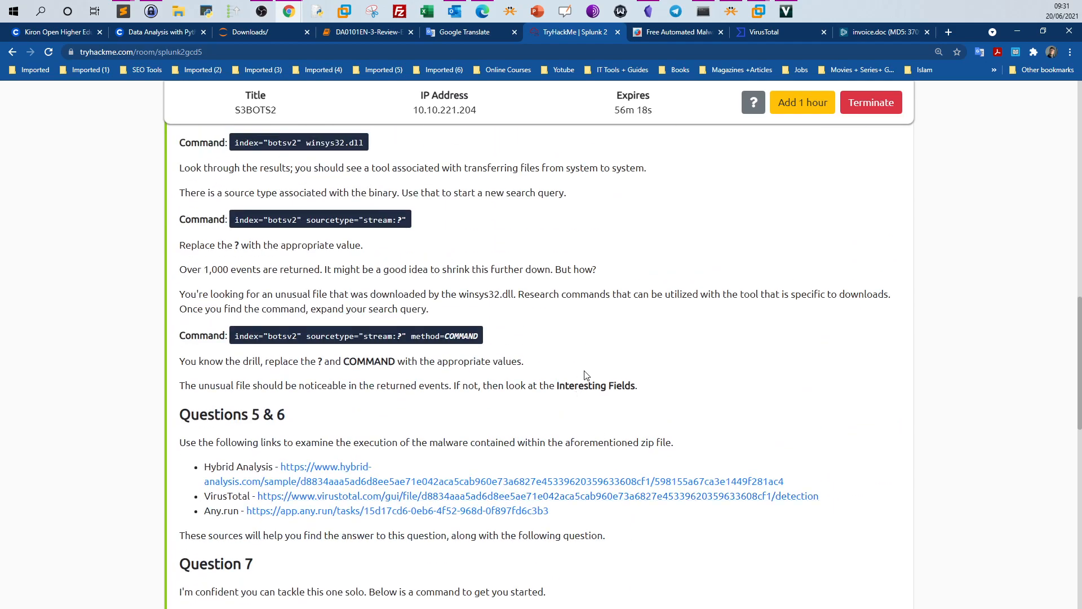
pyautogui.scroll(3, 586, 375)
pyautogui.scroll(-7, 586, 375)
pyautogui.scroll(-6, 586, 375)
pyautogui.scroll(2, 586, 375)
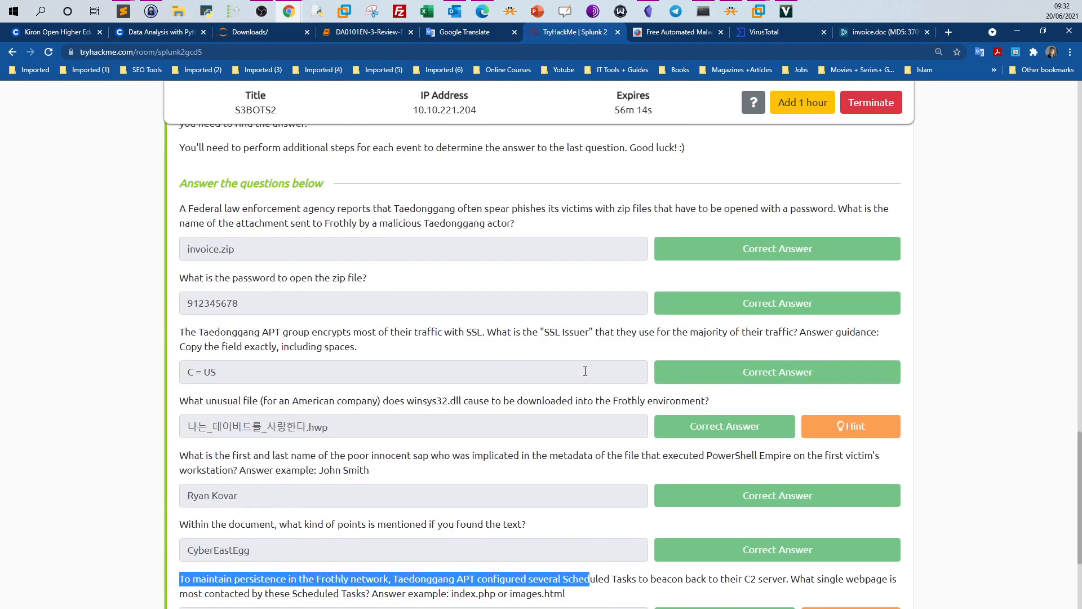
pyautogui.scroll(-1, 587, 374)
pyautogui.scroll(1, 586, 375)
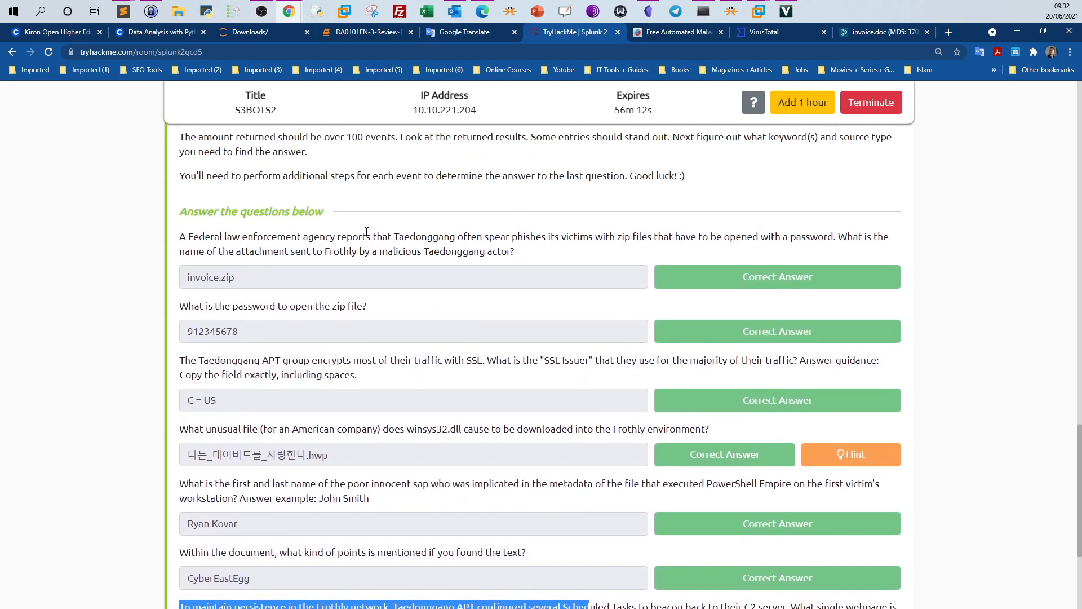
pyautogui.scroll(-1, 534, 320)
# Read the first Task 6 question, highlighting its wording about spear phishing and password-protected zip files
pyautogui.moveTo(178, 181); pyautogui.dragTo(797, 190)
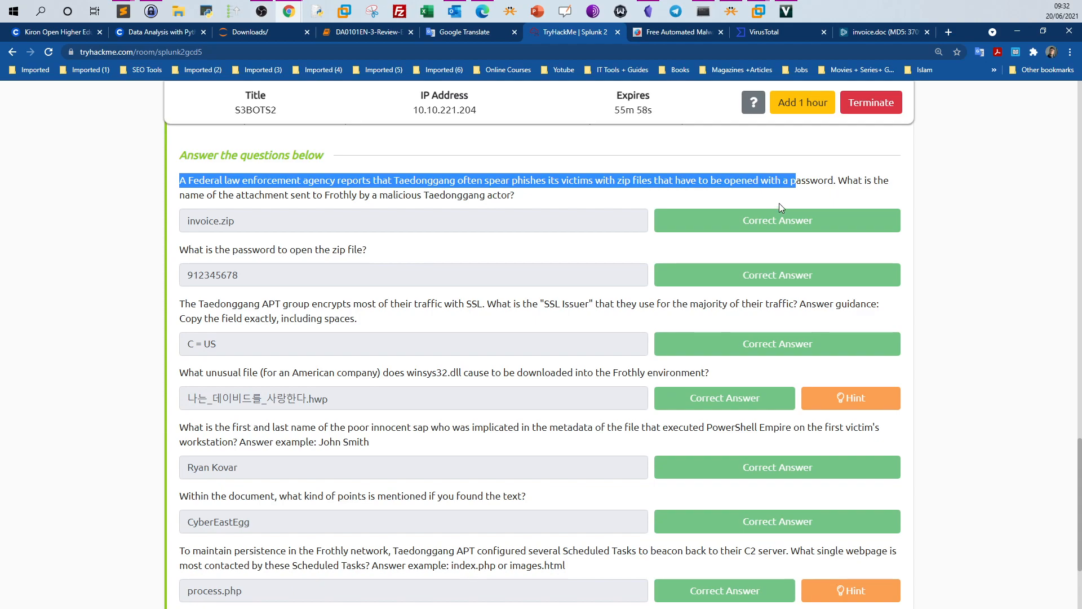
pyautogui.click(705, 204)
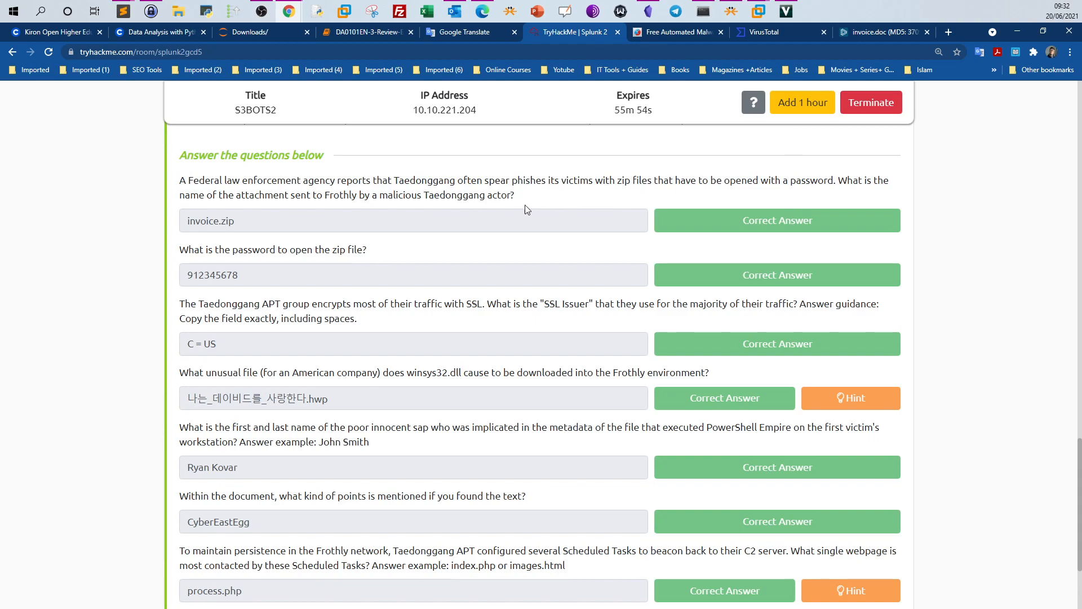
pyautogui.moveTo(483, 181); pyautogui.dragTo(547, 181)
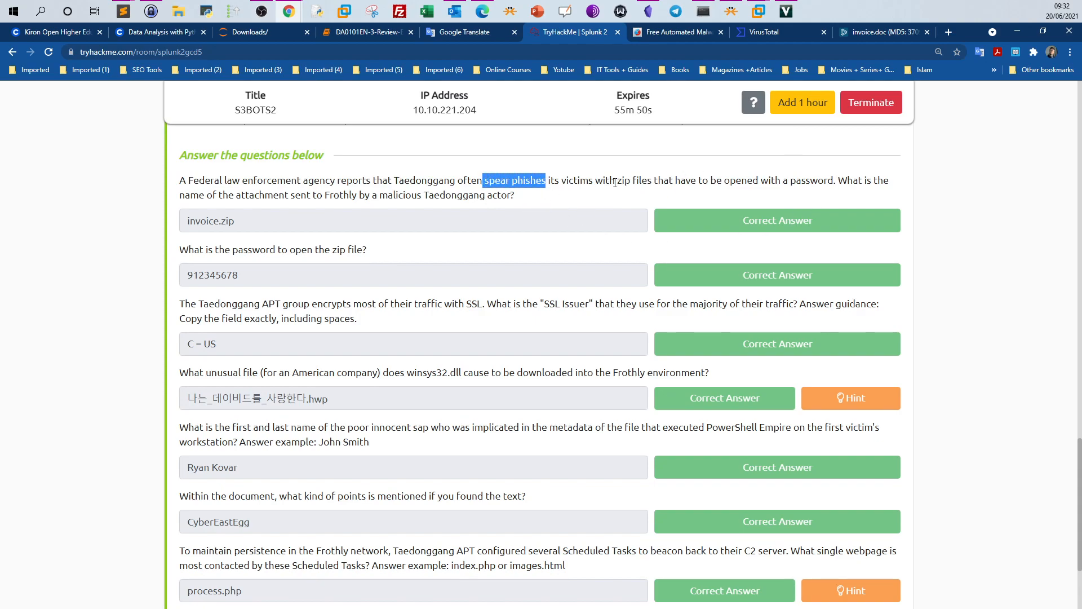
pyautogui.moveTo(614, 182); pyautogui.dragTo(631, 183)
pyautogui.moveTo(795, 182); pyautogui.dragTo(819, 182)
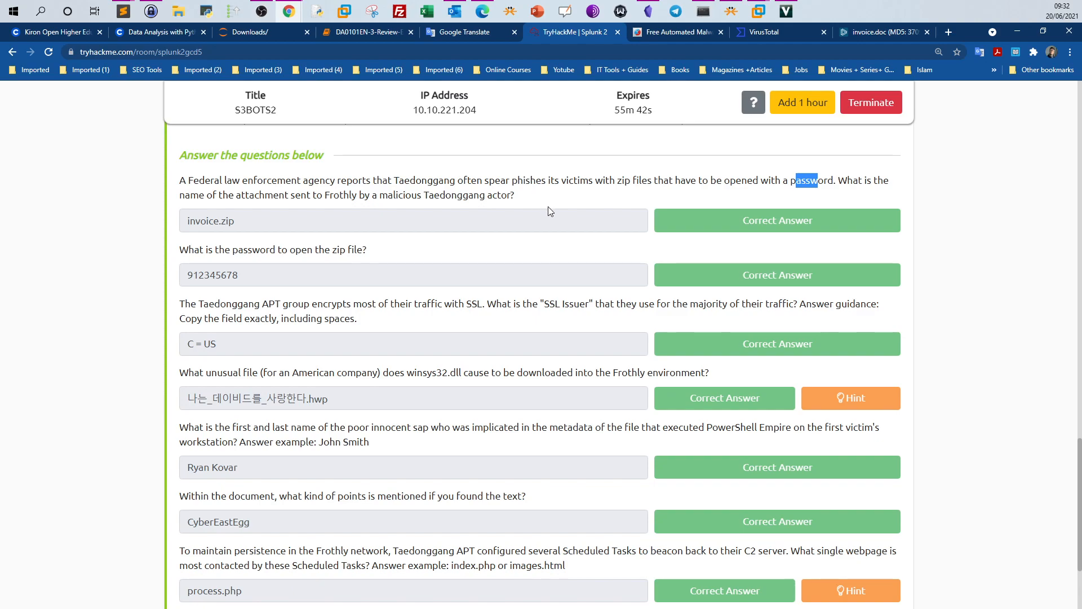
pyautogui.moveTo(616, 182); pyautogui.dragTo(628, 182)
# Switch to the Splunk note in Obsidian and copy the query index="botsv2" sourcetype="stream:smtp" *.zip
pyautogui.click(648, 11)
pyautogui.scroll(5, 567, 348)
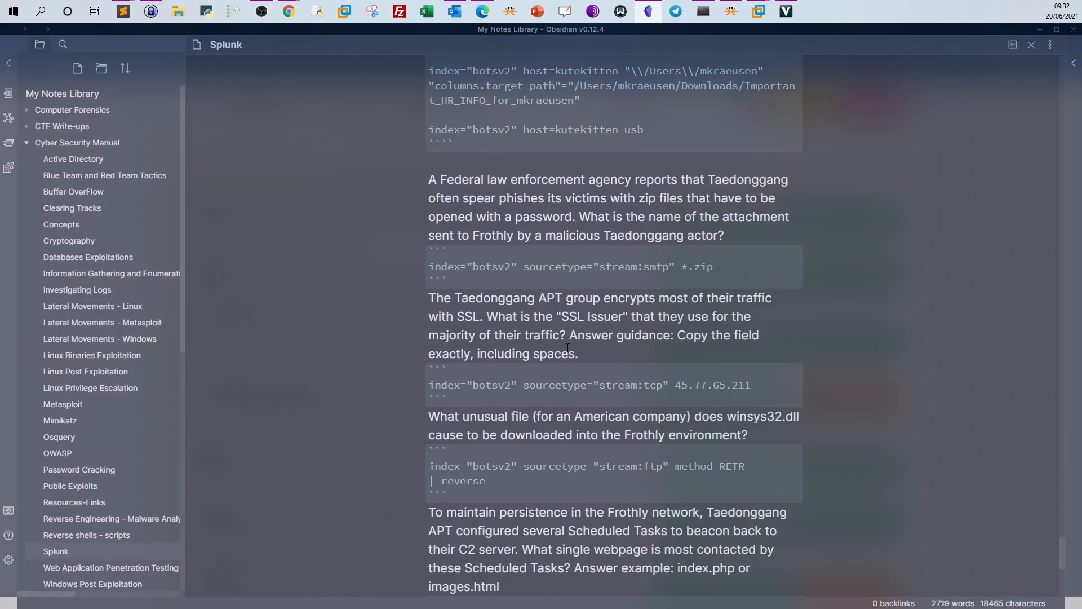
pyautogui.scroll(2, 569, 346)
pyautogui.moveTo(717, 323); pyautogui.dragTo(419, 322)
pyautogui.rightClick(444, 319)
pyautogui.click(466, 344)
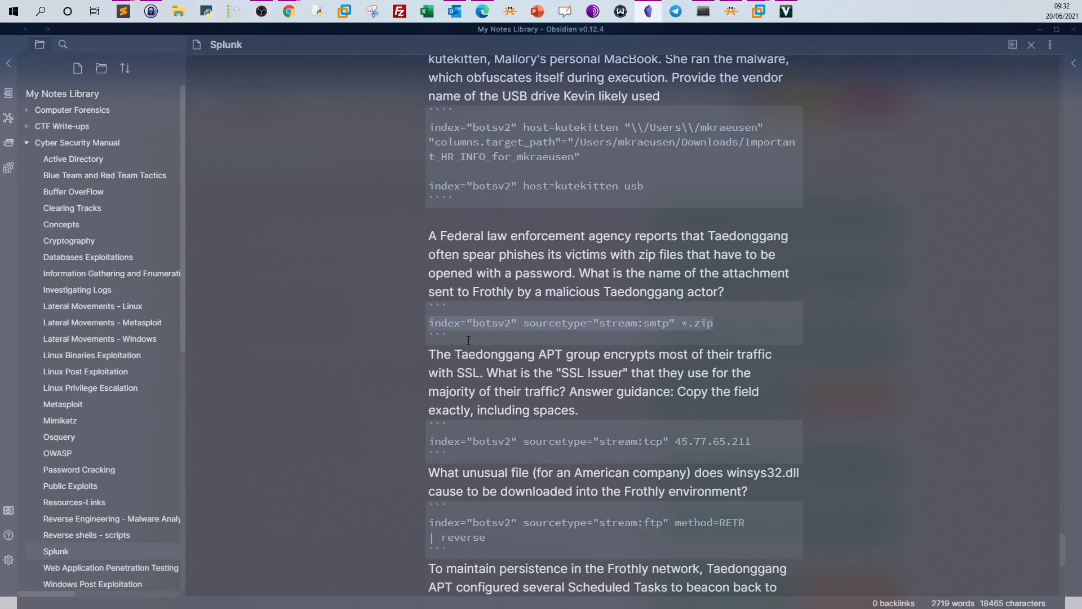
# Switch to Splunk in the Kali virtual machine and run the search index="botsv2" sourcetype="stream:smtp" *.zip
pyautogui.moveTo(759, 12)
pyautogui.click(821, 87)
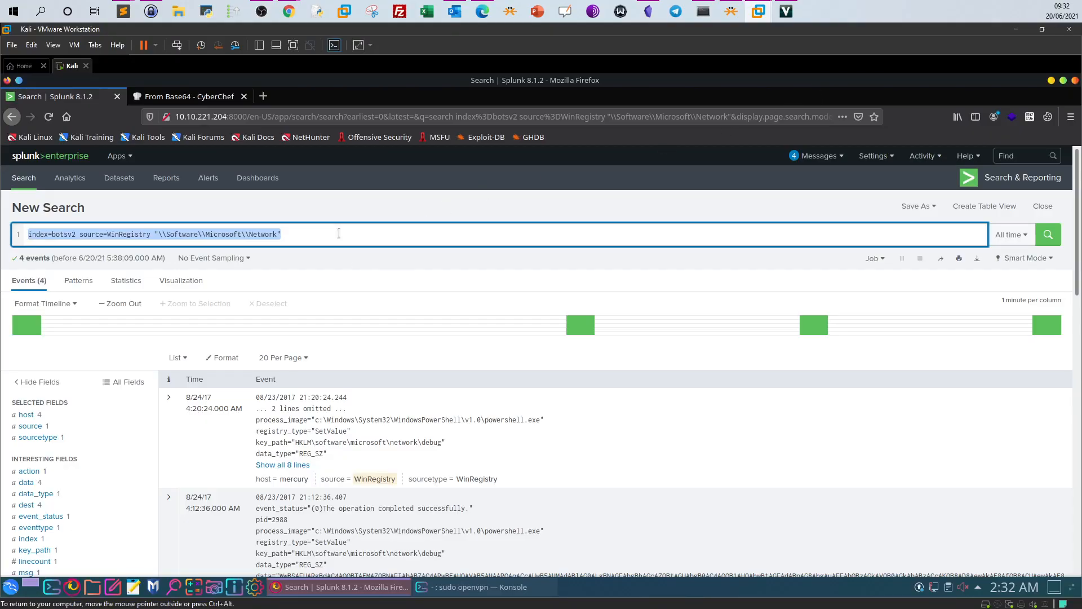
pyautogui.hotkey('ctrl', 'v')
pyautogui.moveTo(55, 234); pyautogui.dragTo(75, 233)
pyautogui.moveTo(155, 236); pyautogui.dragTo(171, 238)
pyautogui.click(201, 233)
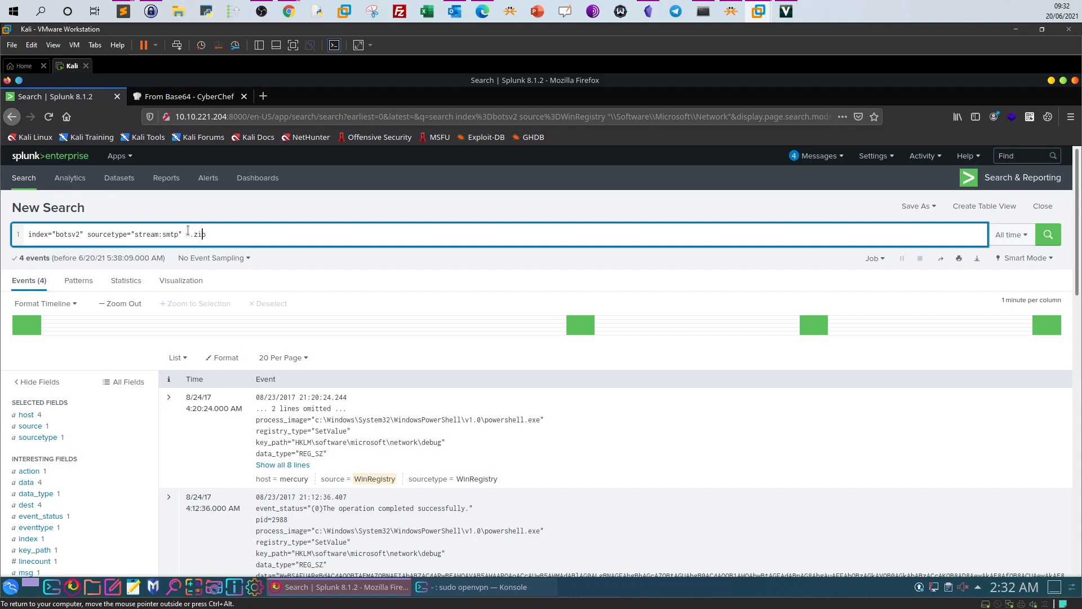
pyautogui.press('Return')
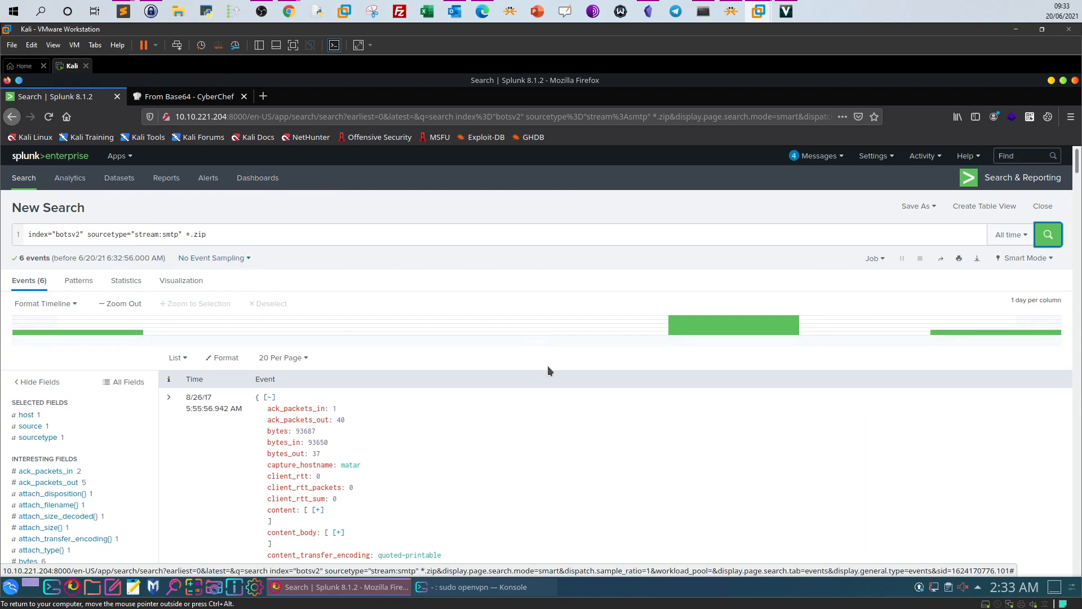
# Add "| reverse" on a second line of the search and rerun it to list the oldest events first
pyautogui.scroll(-5, 549, 371)
pyautogui.scroll(-9, 550, 372)
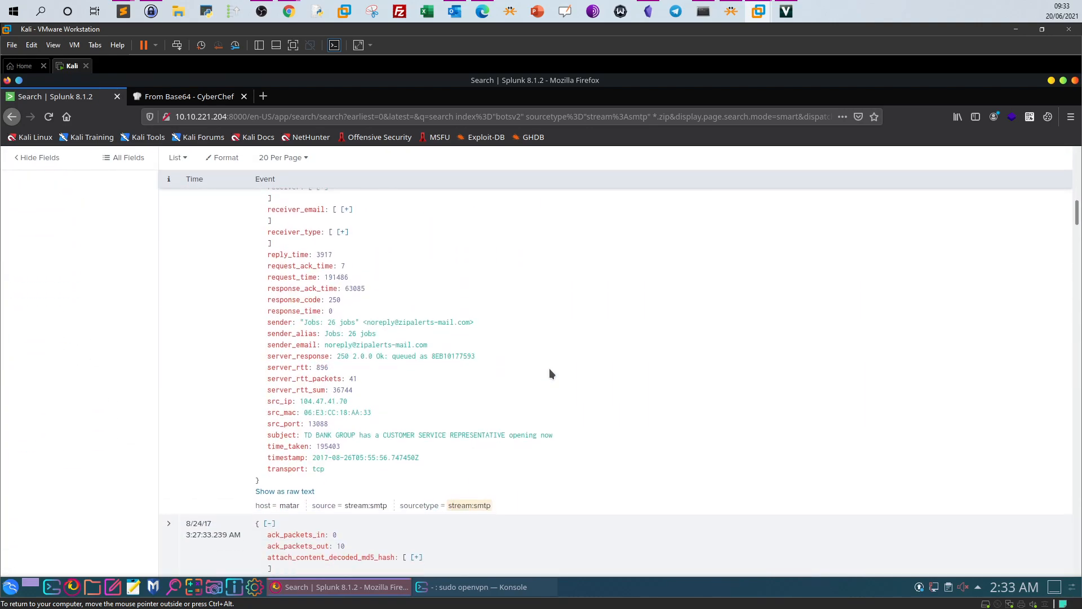
pyautogui.scroll(14, 550, 373)
pyautogui.click(312, 232)
pyautogui.hotkey('shift', 'Return')
pyautogui.write('| ')
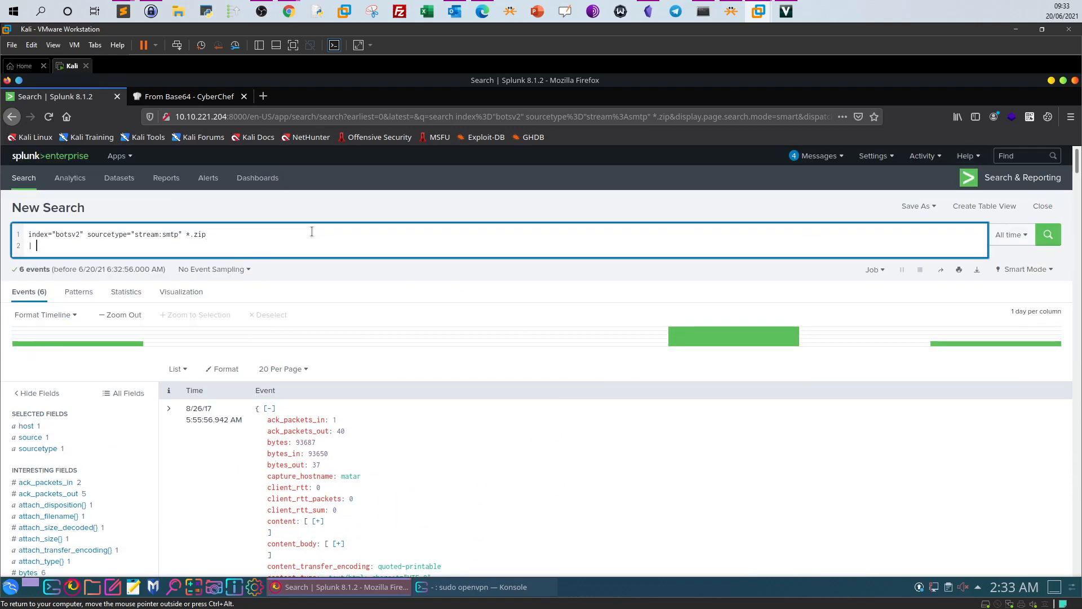
pyautogui.write('reverse')
pyautogui.click(1048, 235)
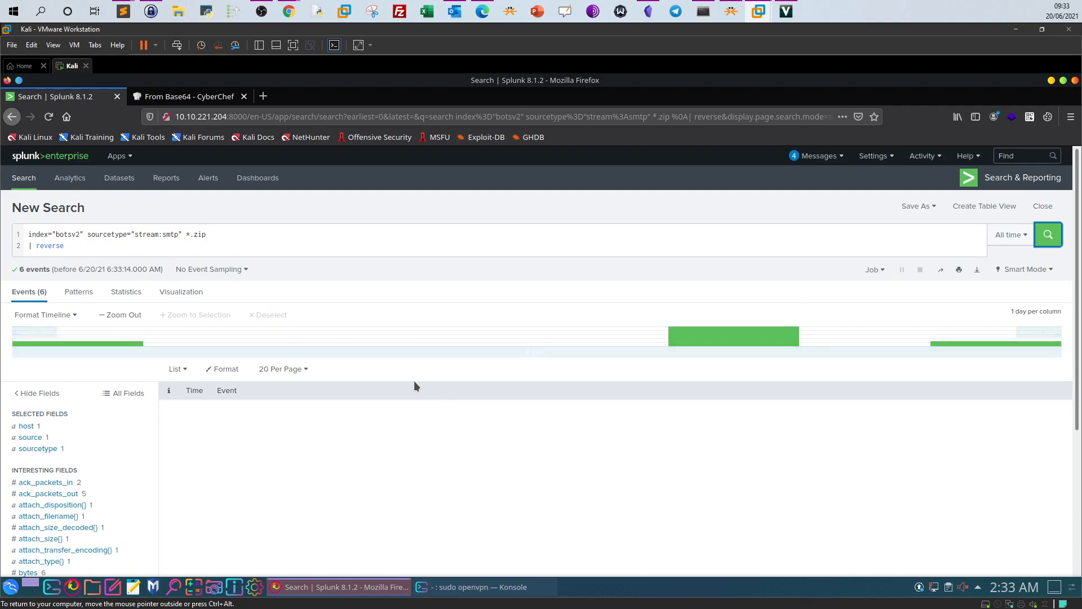
# Examine the reversed SMTP events for the sender and subject of the email carrying the zip attachment
pyautogui.scroll(-3, 473, 395)
pyautogui.scroll(3, 473, 396)
pyautogui.scroll(-3, 473, 396)
pyautogui.scroll(-1, 474, 396)
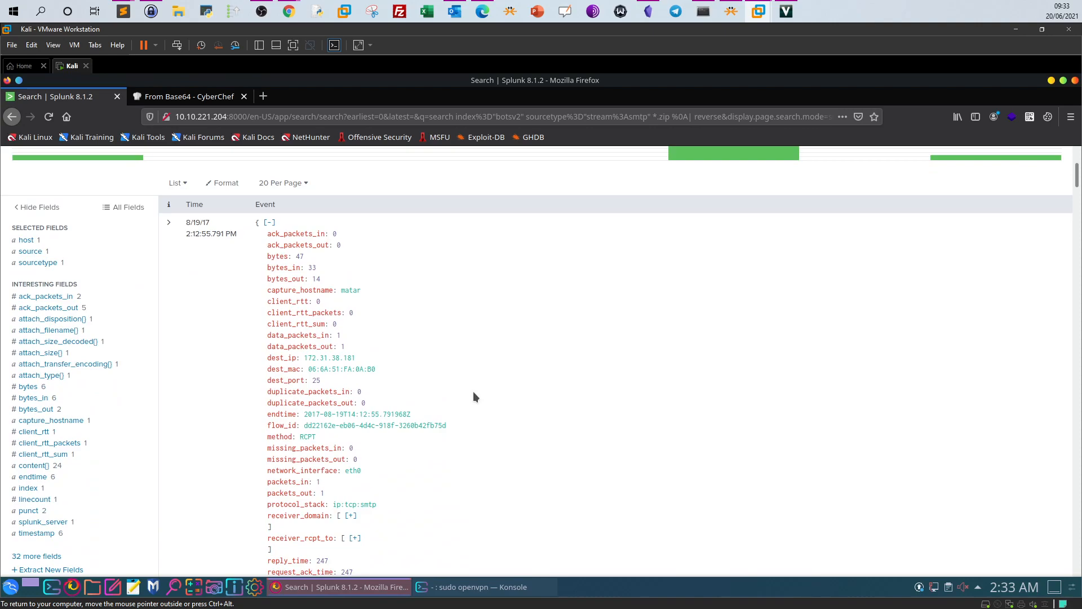
pyautogui.scroll(-5, 473, 397)
pyautogui.scroll(-3, 473, 396)
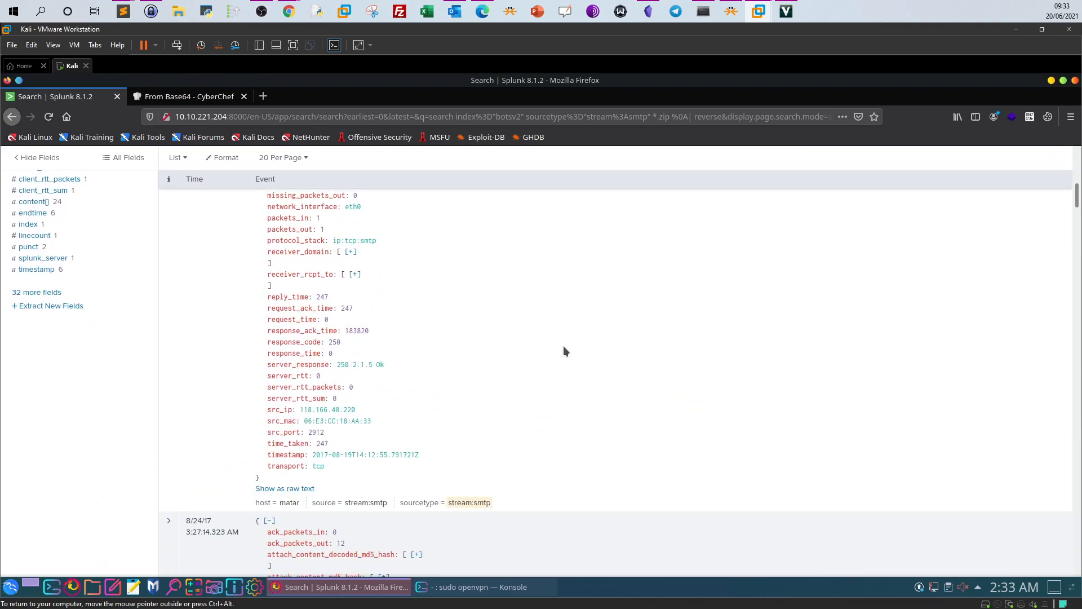
pyautogui.scroll(1, 566, 348)
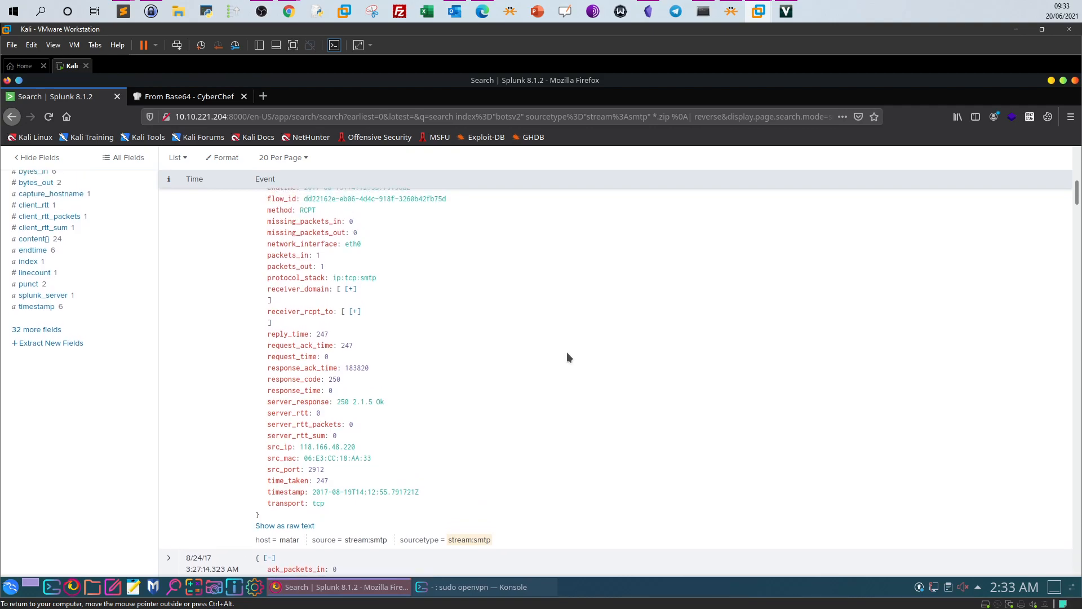
pyautogui.scroll(-14, 567, 353)
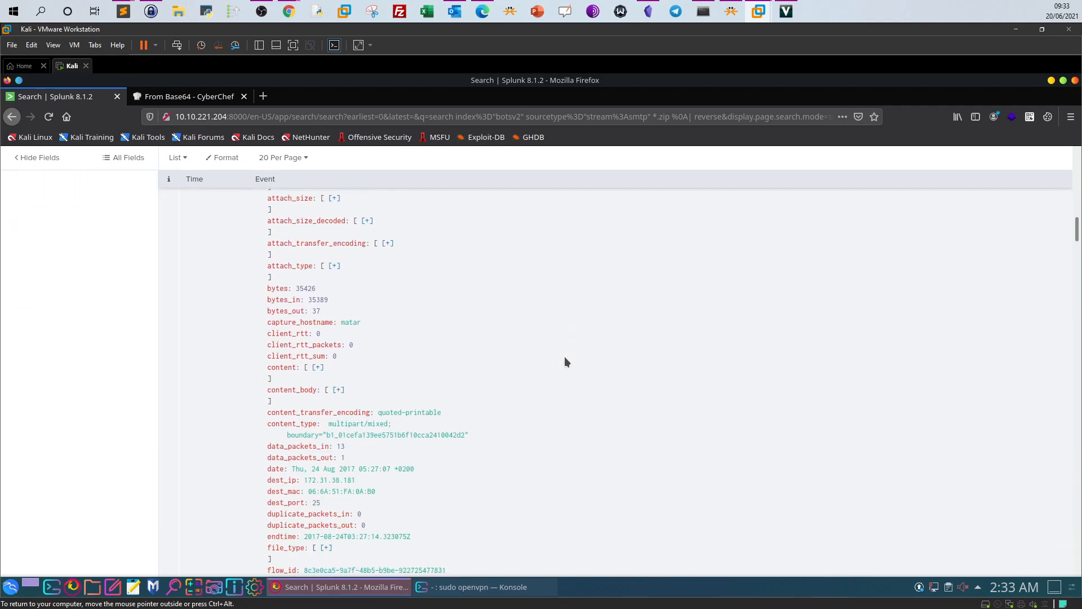
pyautogui.scroll(-6, 567, 362)
pyautogui.scroll(-8, 566, 361)
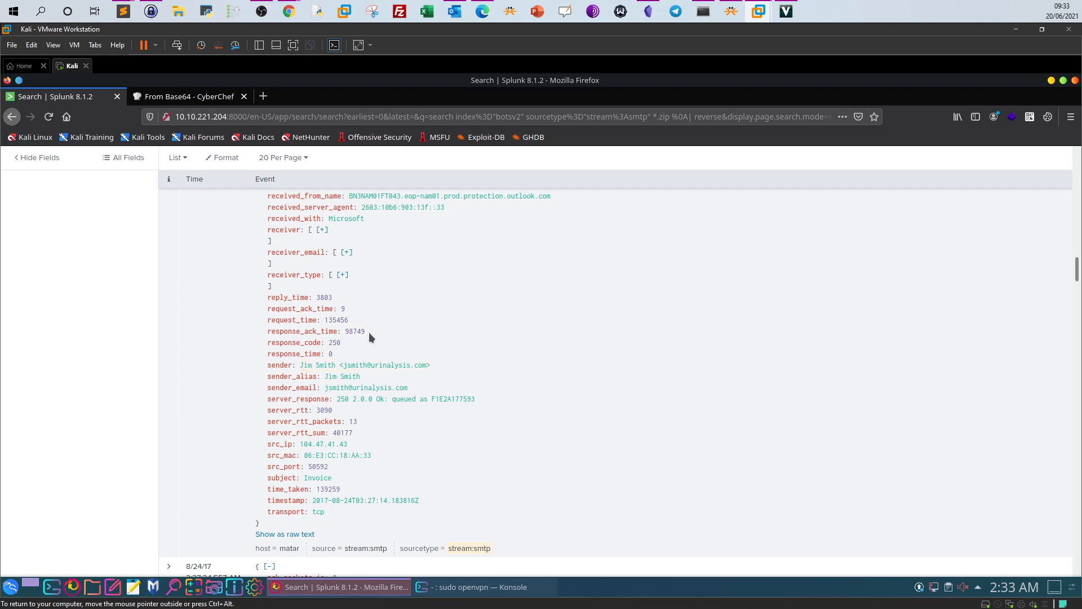
pyautogui.scroll(-3, 408, 346)
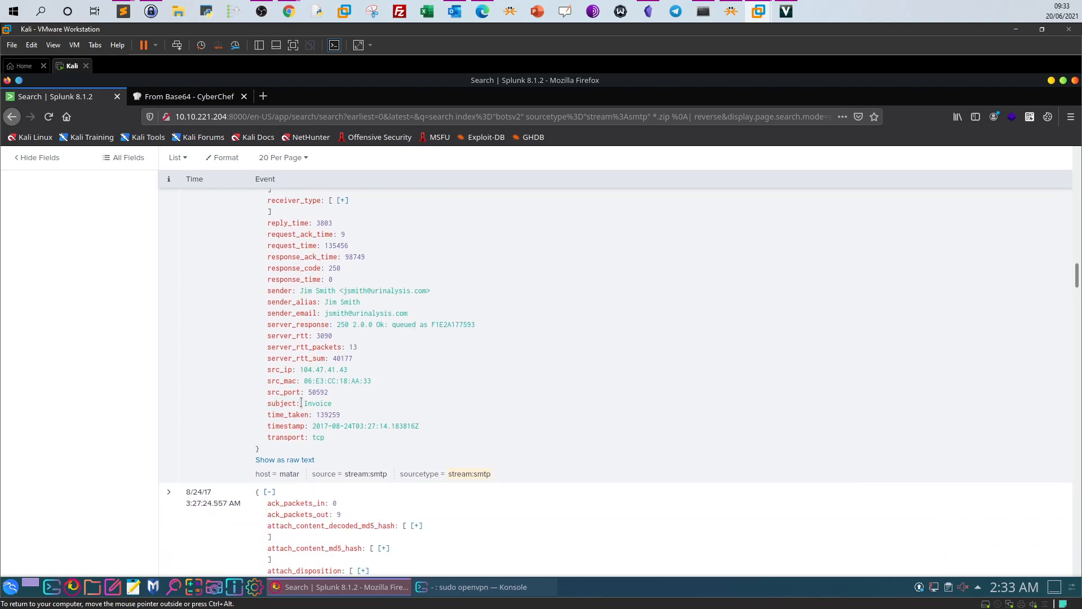
# Show the event with subject Invoice as raw text and highlight the zip file name in its attach_filename field
pyautogui.moveTo(304, 403); pyautogui.dragTo(335, 406)
pyautogui.click(285, 459)
pyautogui.scroll(5, 566, 387)
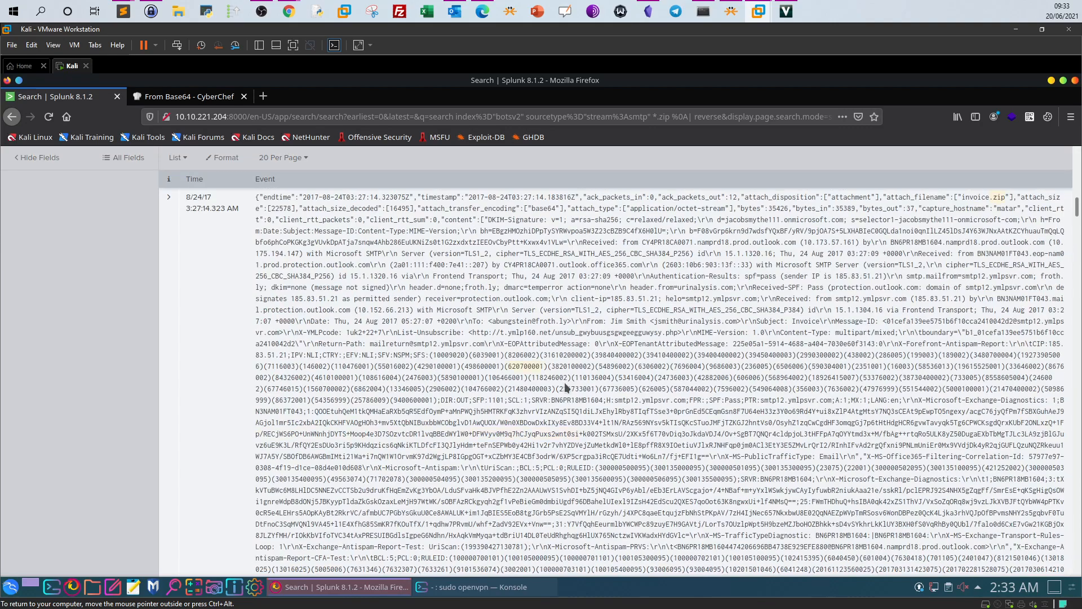
pyautogui.scroll(5, 567, 387)
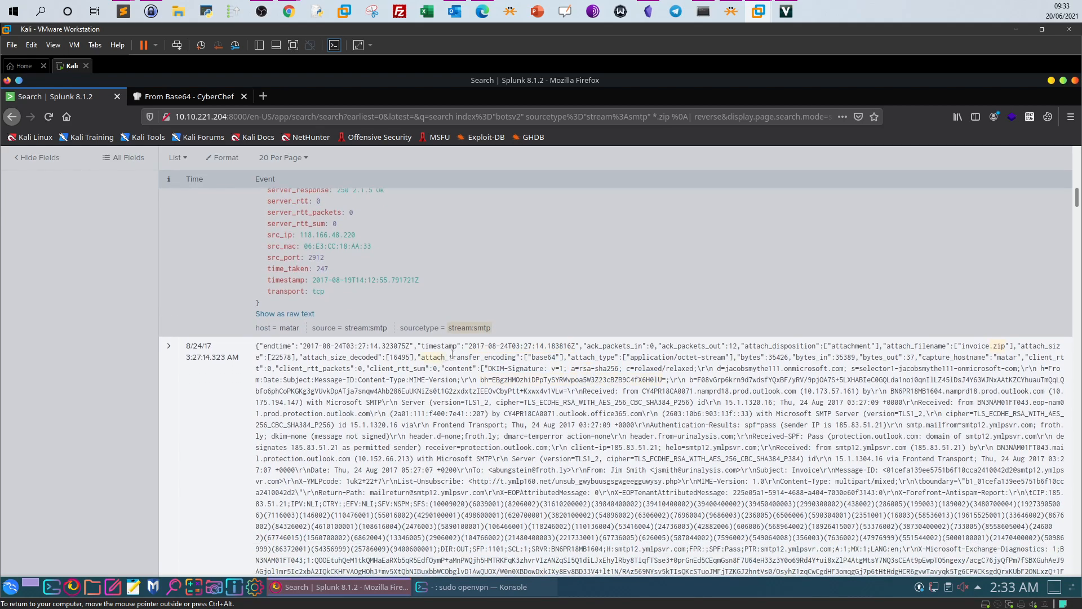
pyautogui.moveTo(831, 346); pyautogui.dragTo(851, 346)
pyautogui.click(900, 350)
pyautogui.moveTo(964, 346); pyautogui.dragTo(988, 348)
# Switch to the TryHackMe page in Chrome to check the attachment questions, and return to the Splunk results
pyautogui.moveTo(289, 11)
pyautogui.click(282, 77)
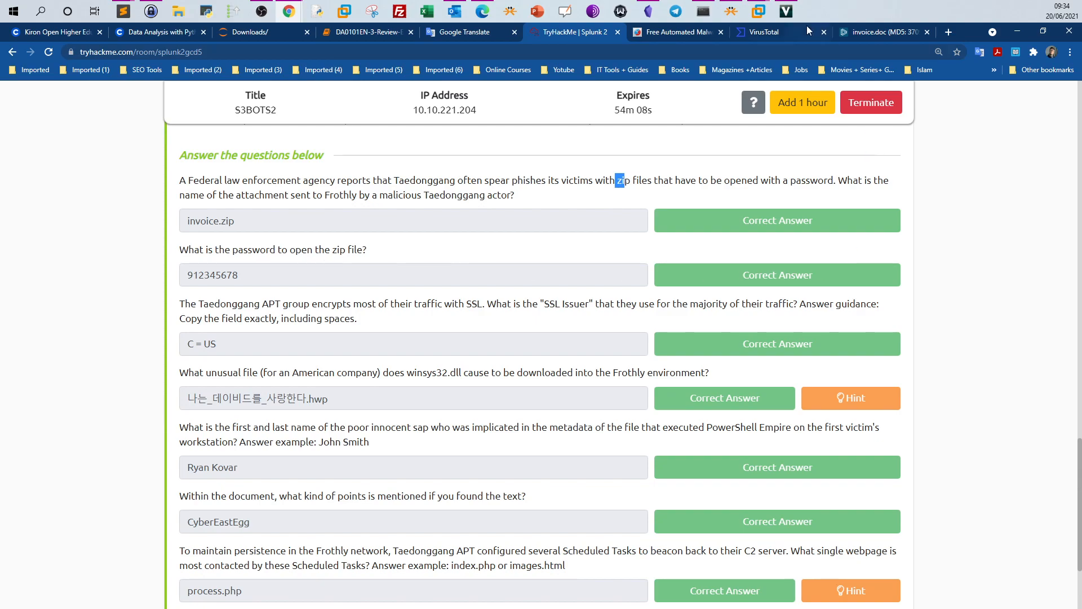
pyautogui.moveTo(759, 11)
pyautogui.click(821, 68)
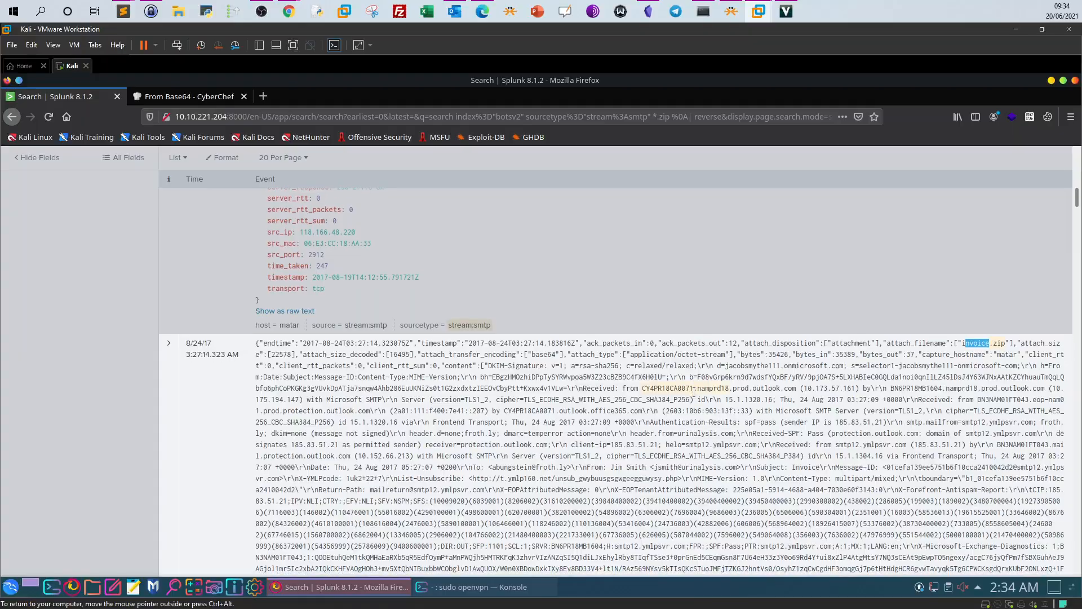
# Read the email body at the end of the raw Invoice event, highlighting its message and the zip file's password
pyautogui.scroll(-4, 693, 392)
pyautogui.scroll(-10, 854, 390)
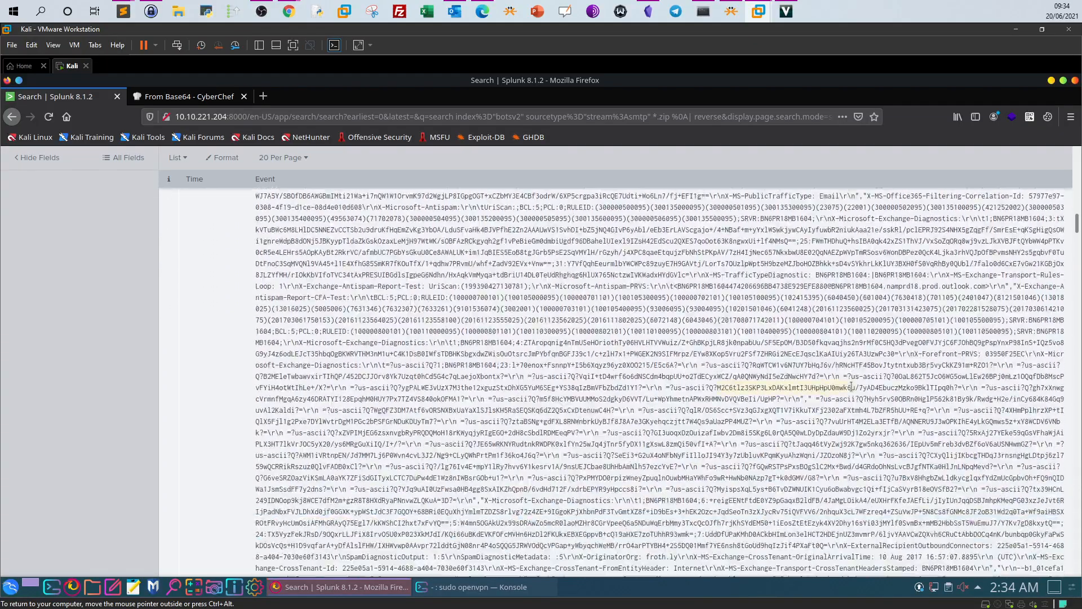
pyautogui.scroll(-10, 846, 386)
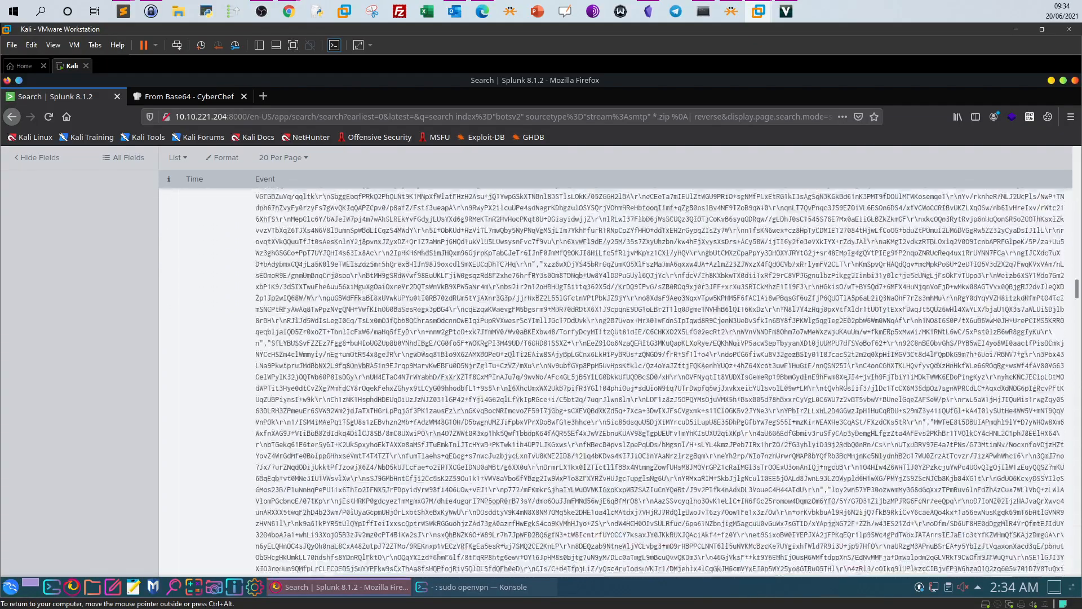
pyautogui.scroll(6, 841, 385)
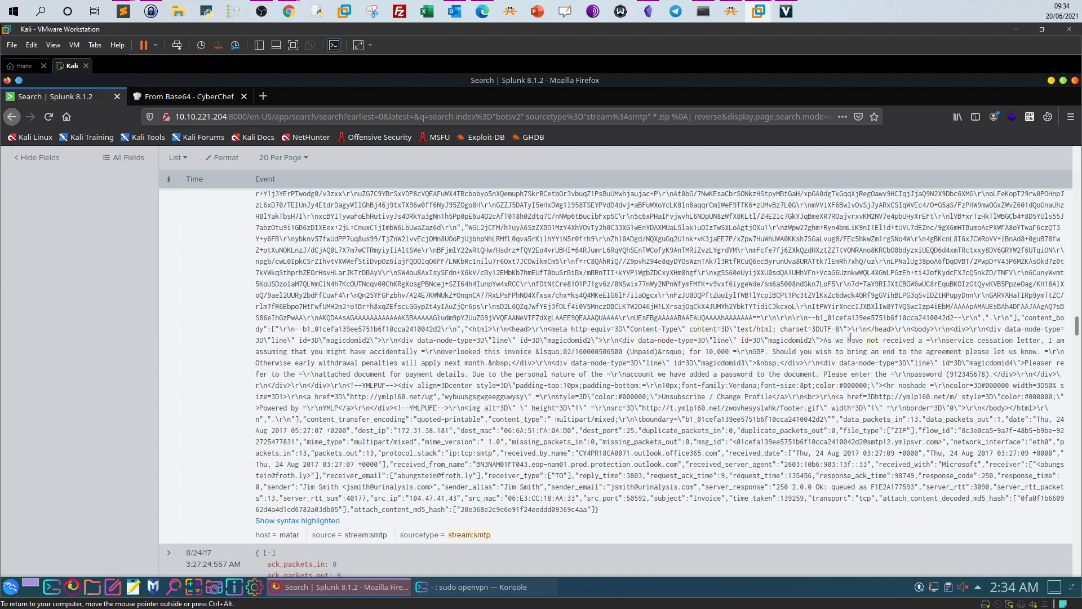
pyautogui.moveTo(828, 336); pyautogui.dragTo(1044, 340)
pyautogui.moveTo(259, 351); pyautogui.dragTo(534, 352)
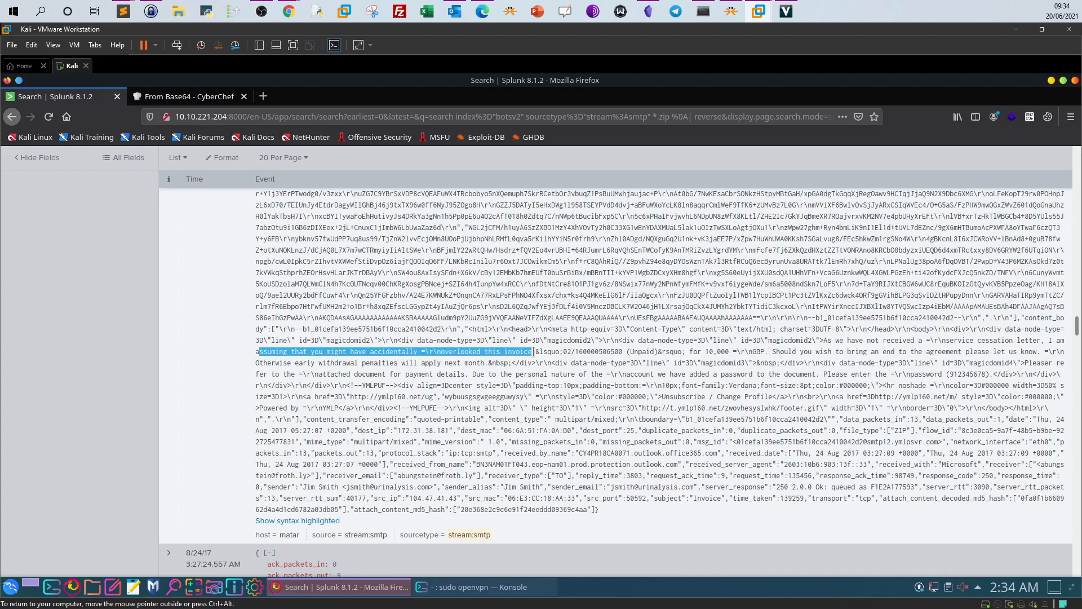
pyautogui.moveTo(776, 352); pyautogui.dragTo(1037, 353)
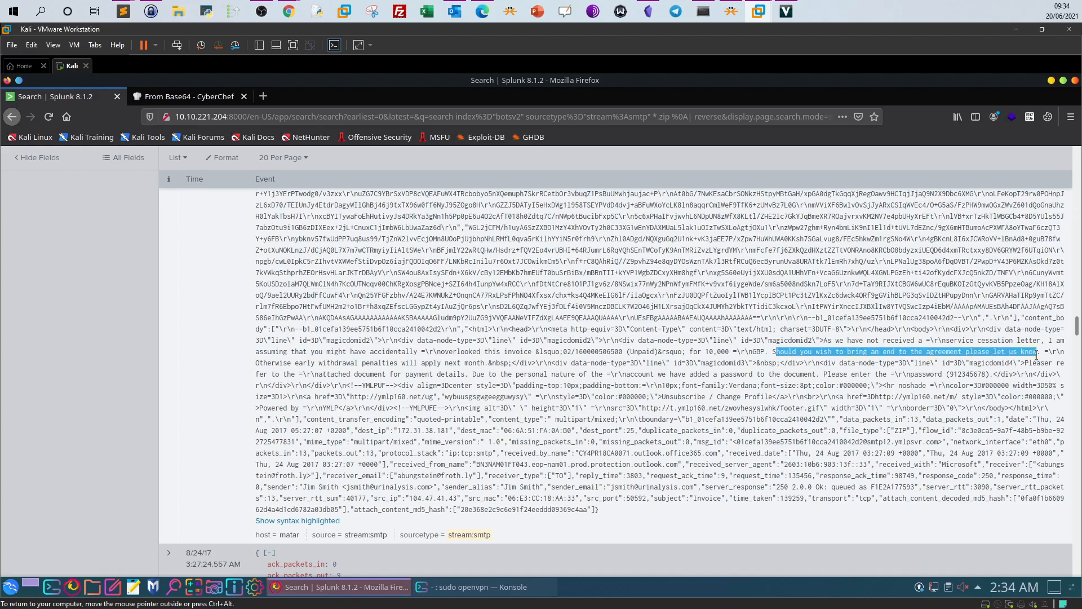
pyautogui.moveTo(260, 362); pyautogui.dragTo(500, 363)
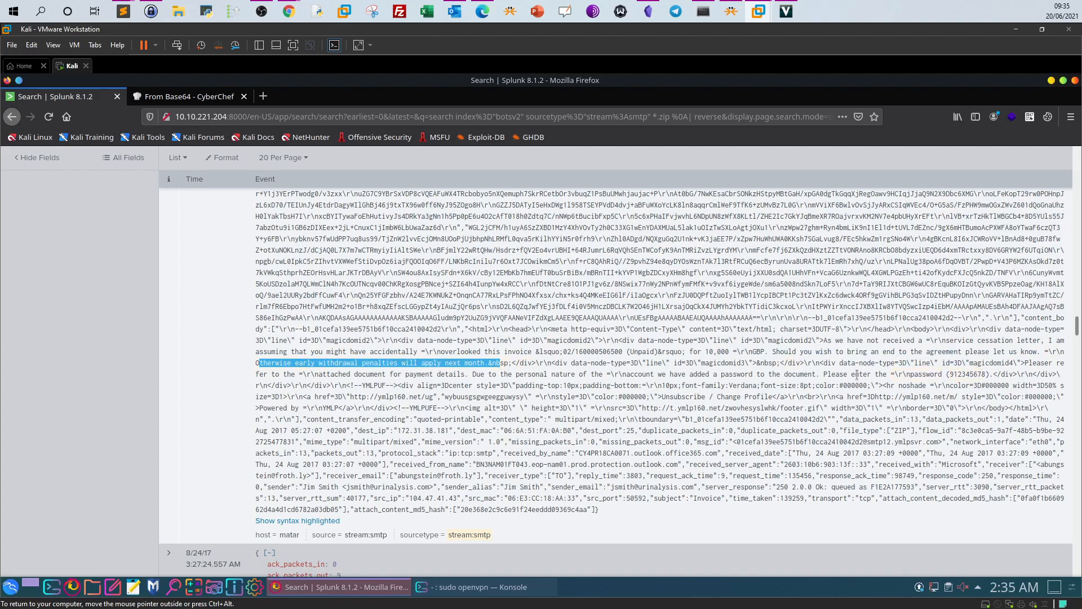
pyautogui.moveTo(824, 375); pyautogui.dragTo(915, 376)
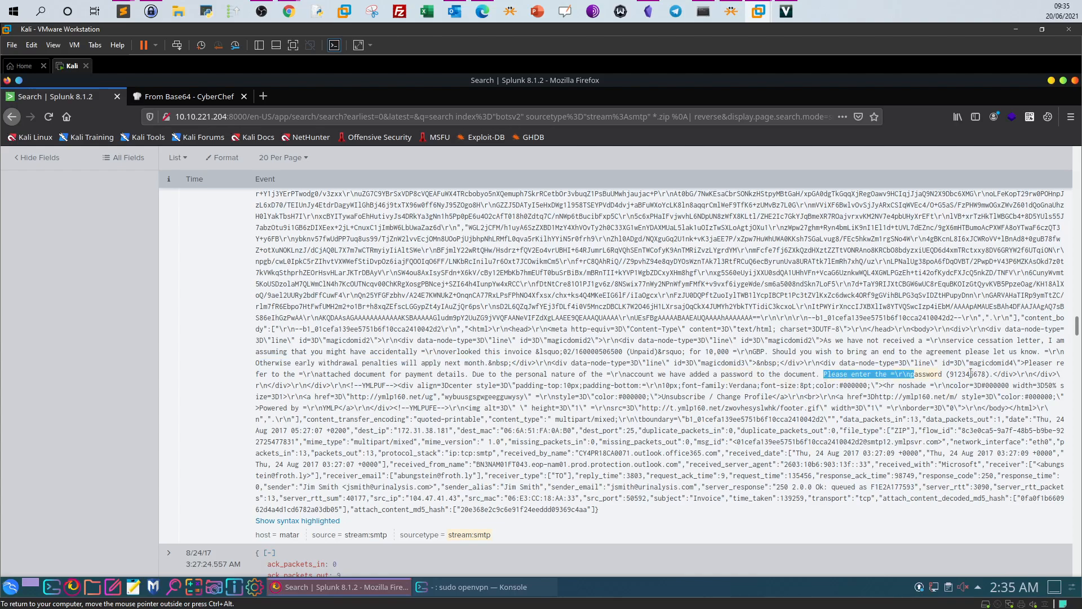
pyautogui.moveTo(986, 373); pyautogui.dragTo(949, 374)
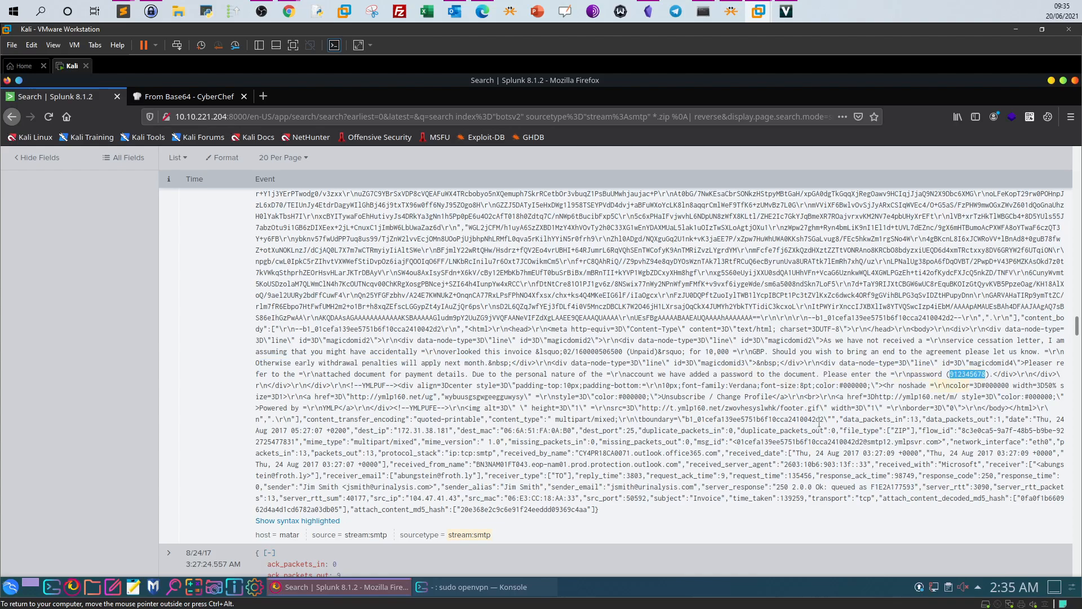
# Switch to the TryHackMe page in Chrome and read the SSL Issuer question, highlighting its SSL traffic wording and answer guidance
pyautogui.click(289, 11)
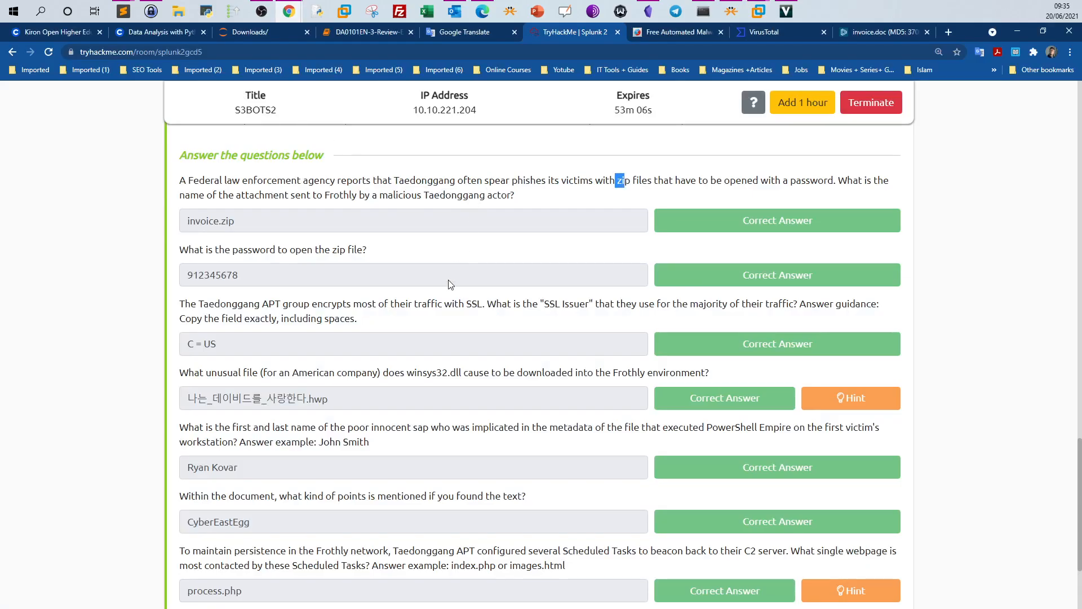
pyautogui.scroll(-1, 195, 276)
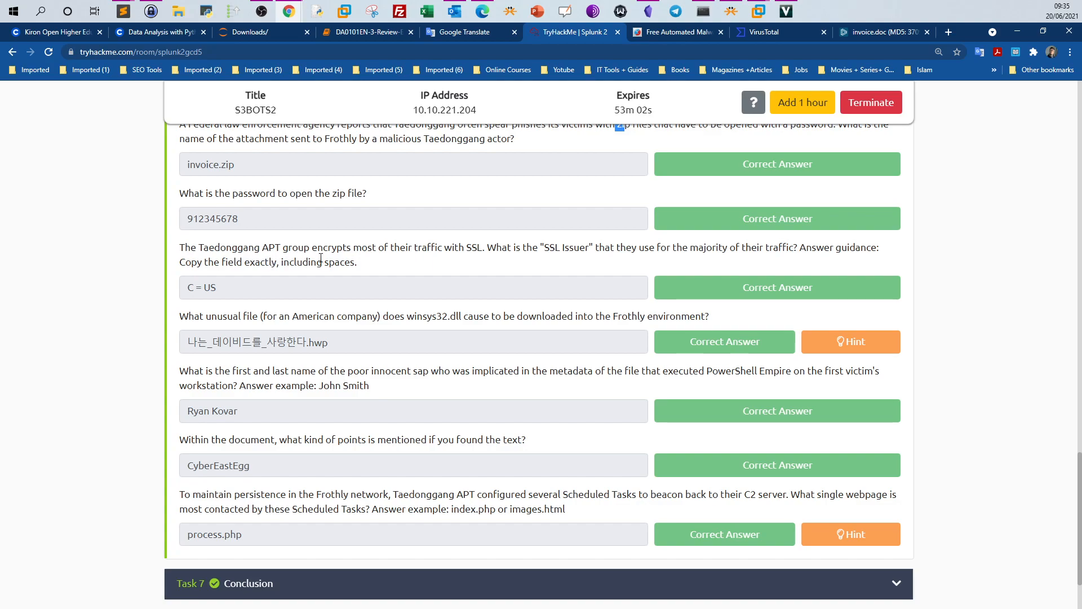
pyautogui.moveTo(390, 248); pyautogui.dragTo(479, 258)
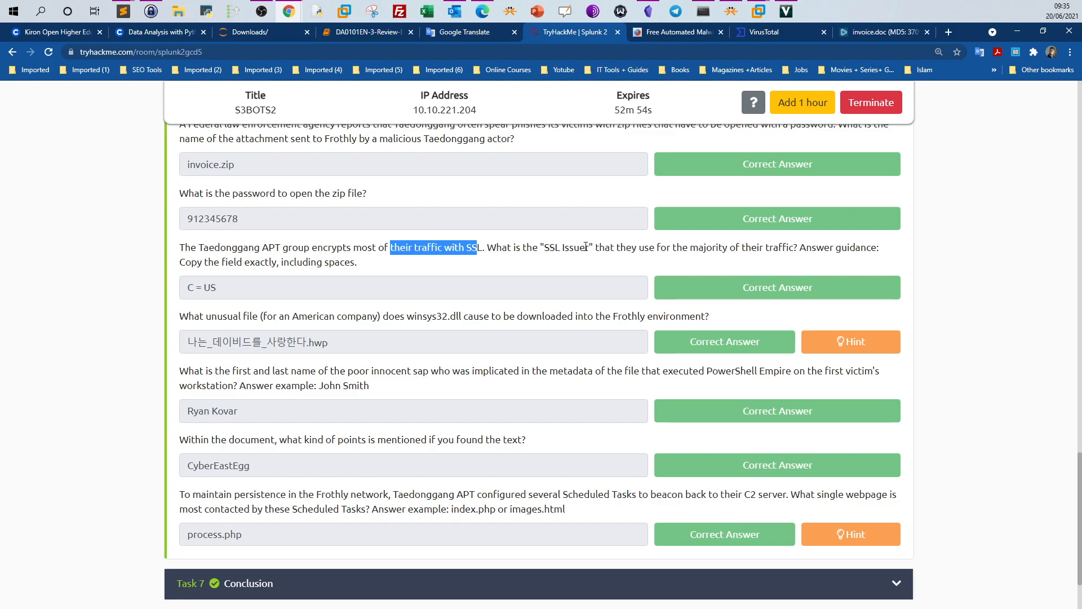
pyautogui.moveTo(179, 262); pyautogui.dragTo(377, 274)
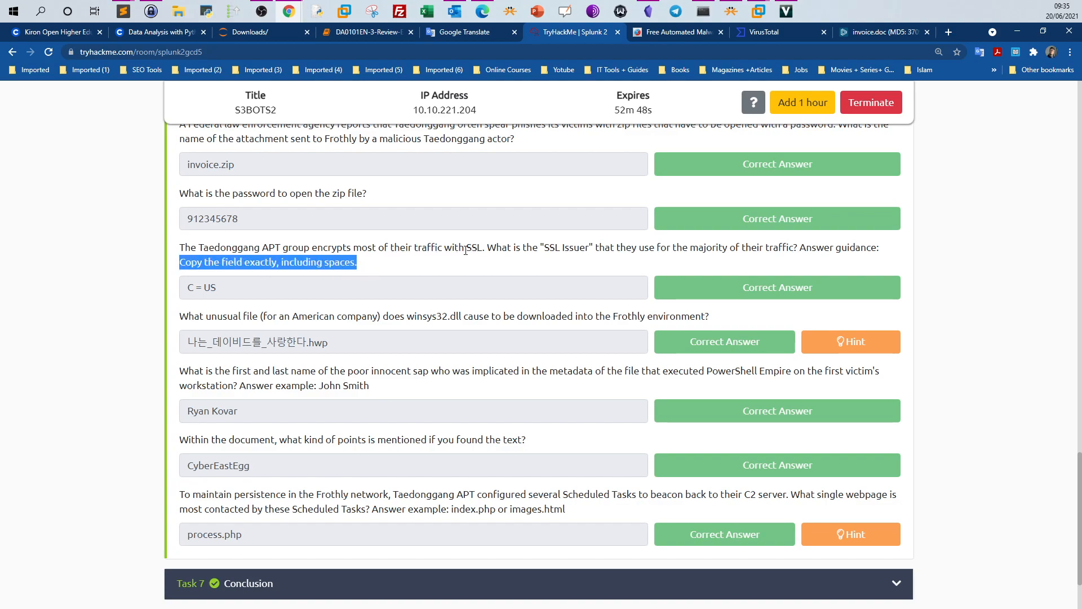
pyautogui.moveTo(466, 248); pyautogui.dragTo(482, 252)
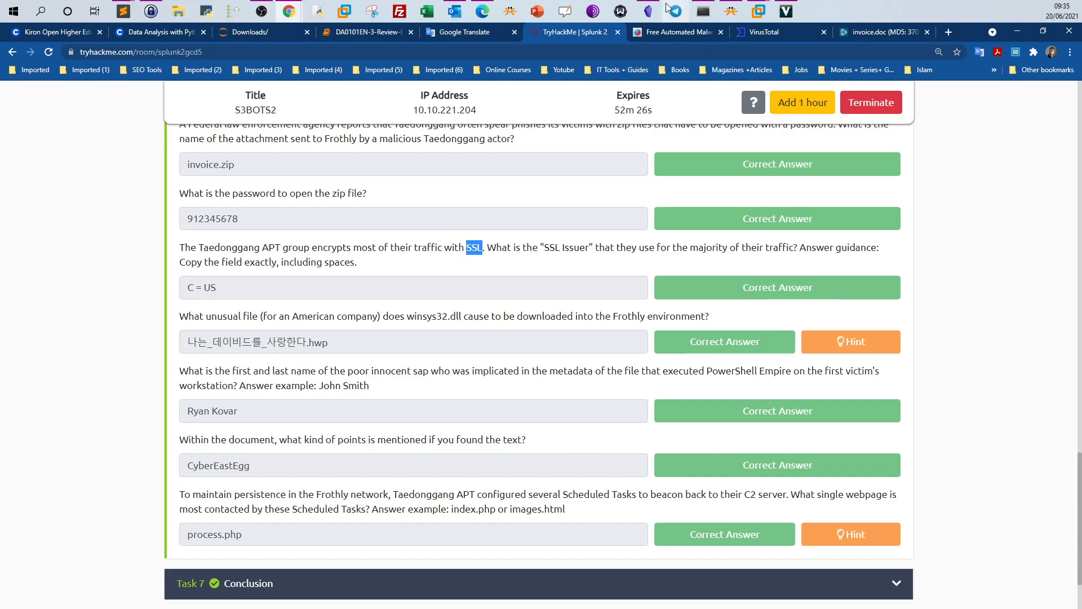
# Switch to the Splunk note in Obsidian and copy the query index="botsv2" sourcetype="stream:tcp" 45.77.65.211
pyautogui.click(648, 12)
pyautogui.moveTo(774, 445); pyautogui.dragTo(429, 446)
pyautogui.rightClick(448, 445)
pyautogui.click(479, 468)
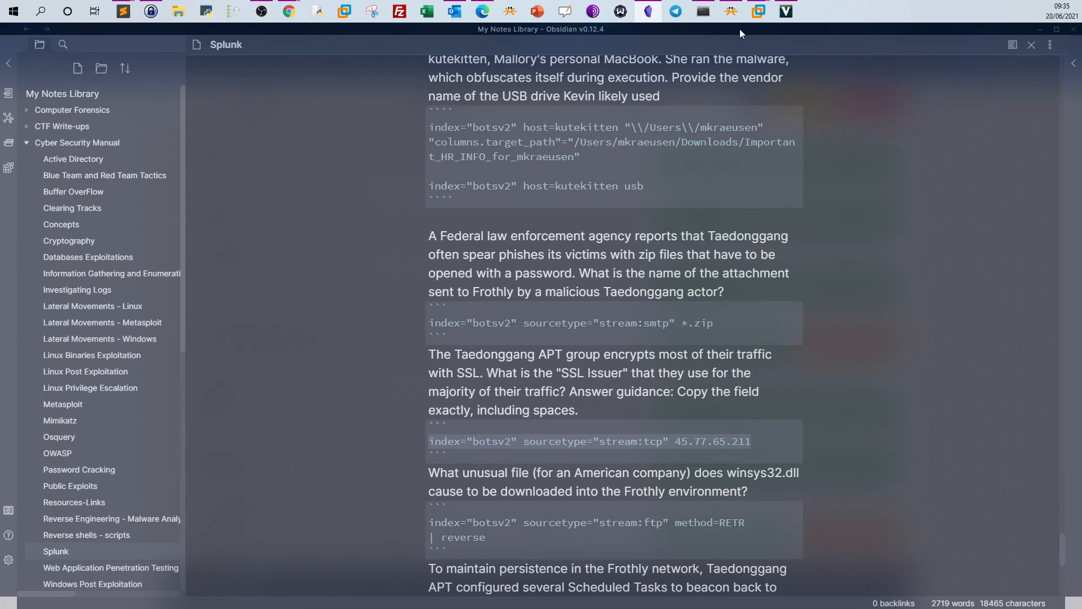
# Return to Splunk in the Kali VM and replace the search query with index="botsv2" sourcetype="stream:tcp" 45.77.65.211, highlighting its stream type and IP
pyautogui.click(759, 11)
pyautogui.scroll(15, 320, 164)
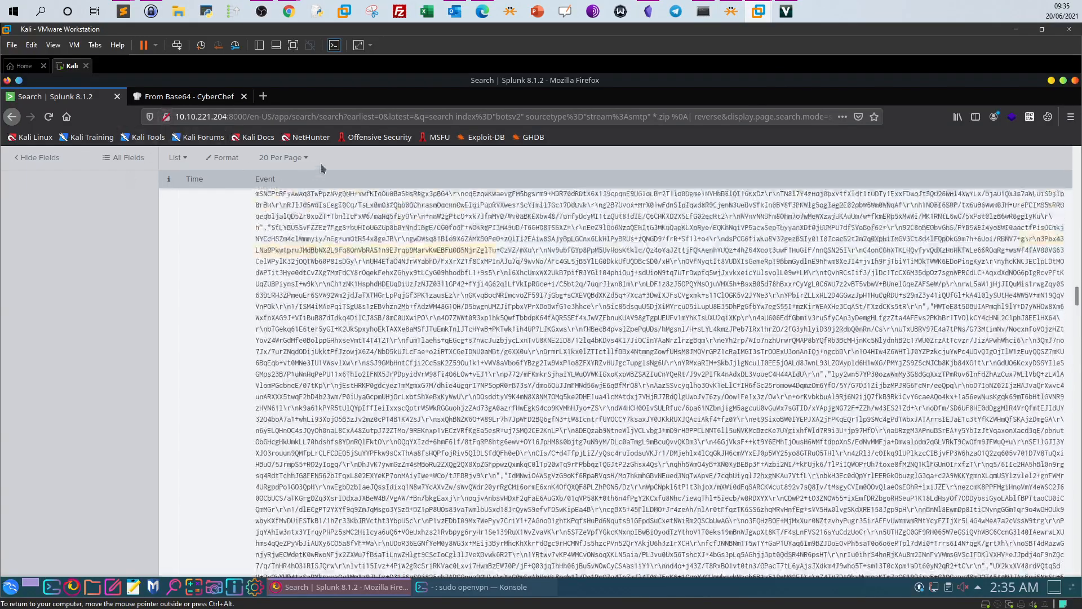
pyautogui.scroll(15, 320, 164)
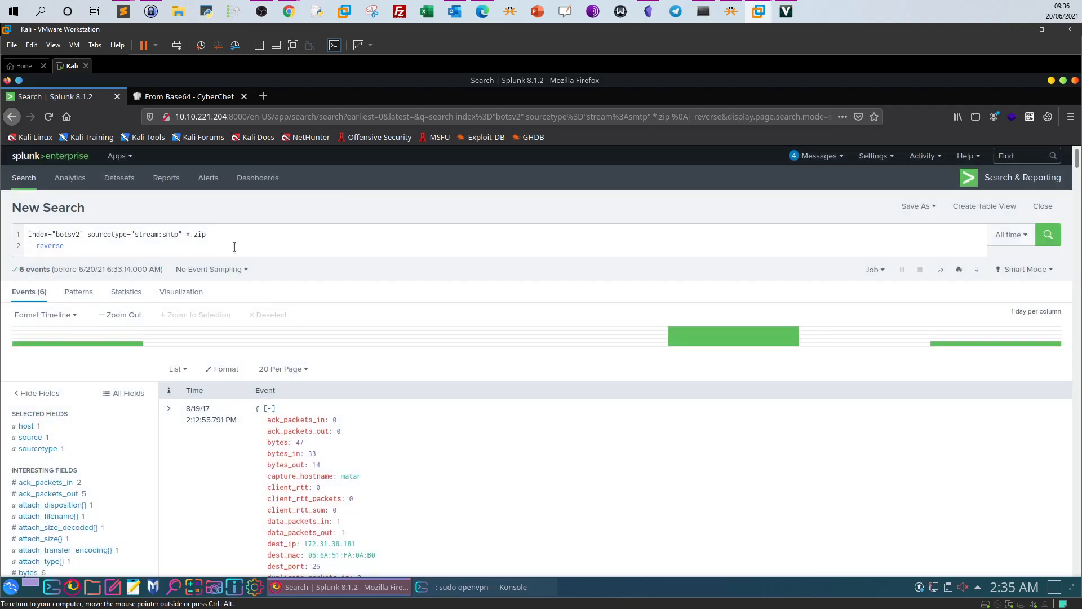
pyautogui.click(234, 246)
pyautogui.hotkey('ctrl', 'a')
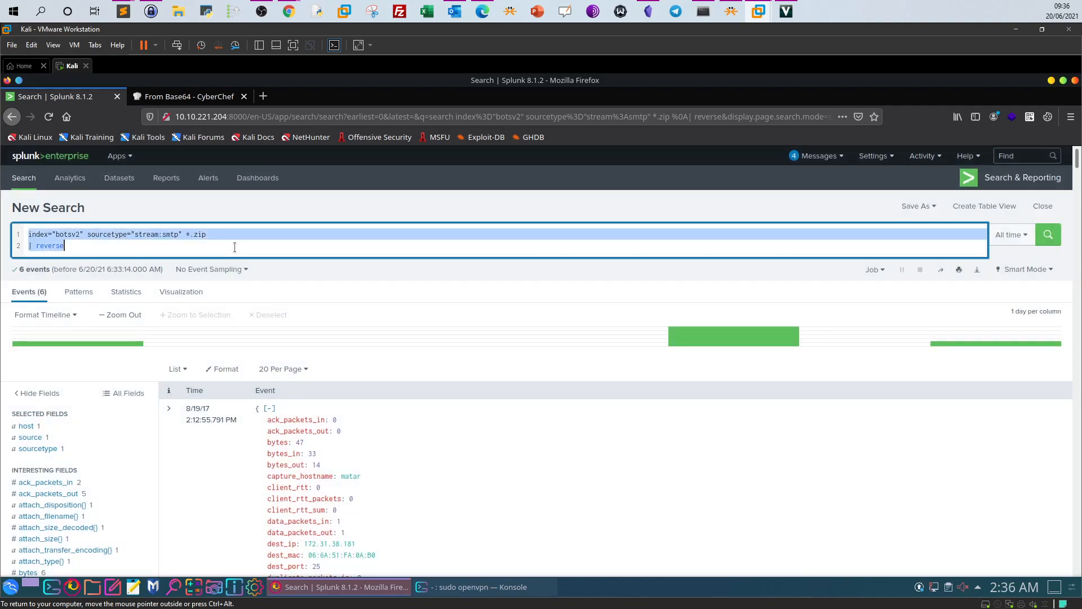
pyautogui.hotkey('ctrl', 'v')
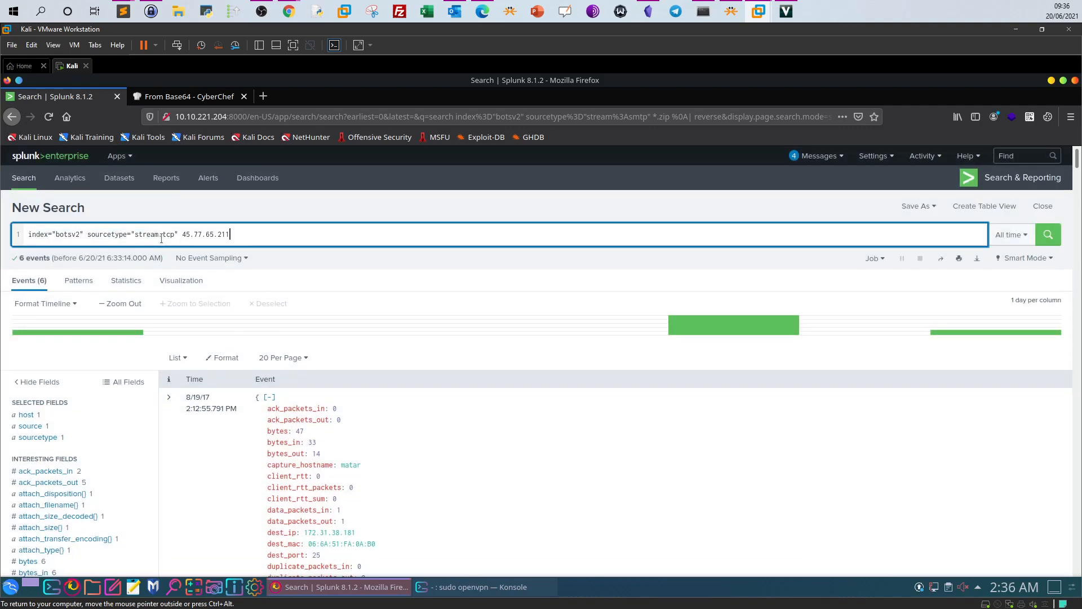
pyautogui.moveTo(162, 236); pyautogui.dragTo(171, 236)
pyautogui.moveTo(186, 233); pyautogui.dragTo(237, 225)
# Switch to the TryHackMe page in Chrome and read the Question 3 guidance in the 400 series task, highlighting the need for the attacker's IP
pyautogui.click(289, 11)
pyautogui.scroll(15, 389, 225)
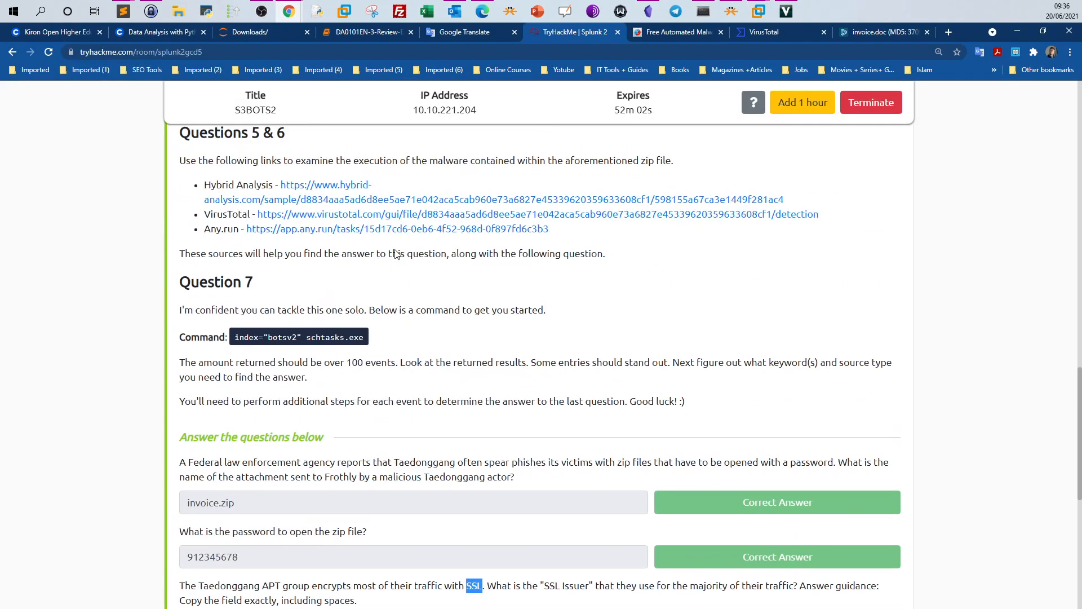
pyautogui.scroll(-15, 398, 265)
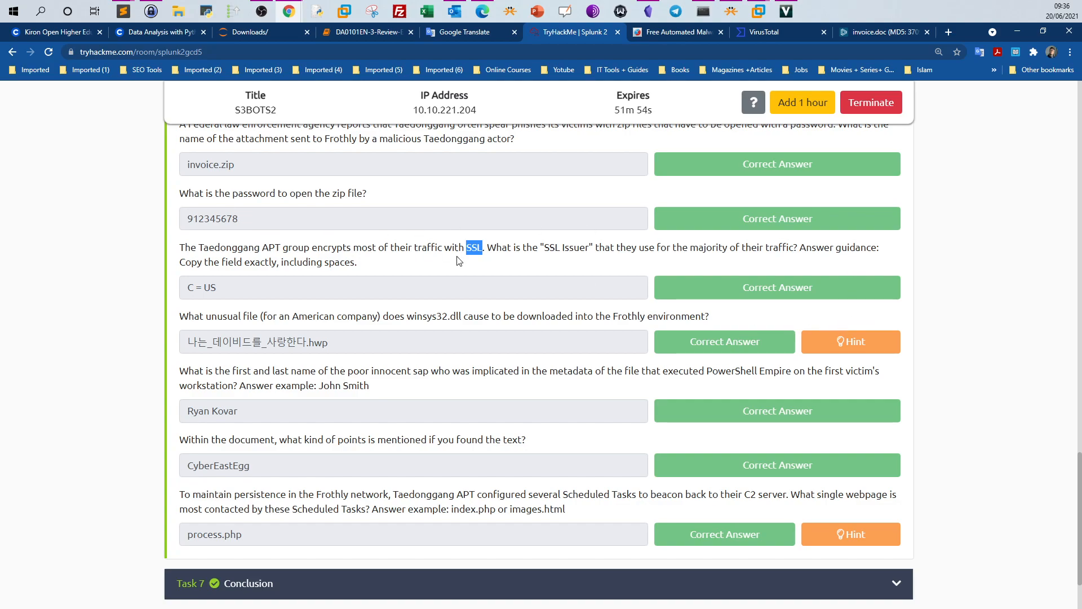
pyautogui.scroll(1, 810, 293)
pyautogui.moveTo(1078, 479); pyautogui.dragTo(1052, 249)
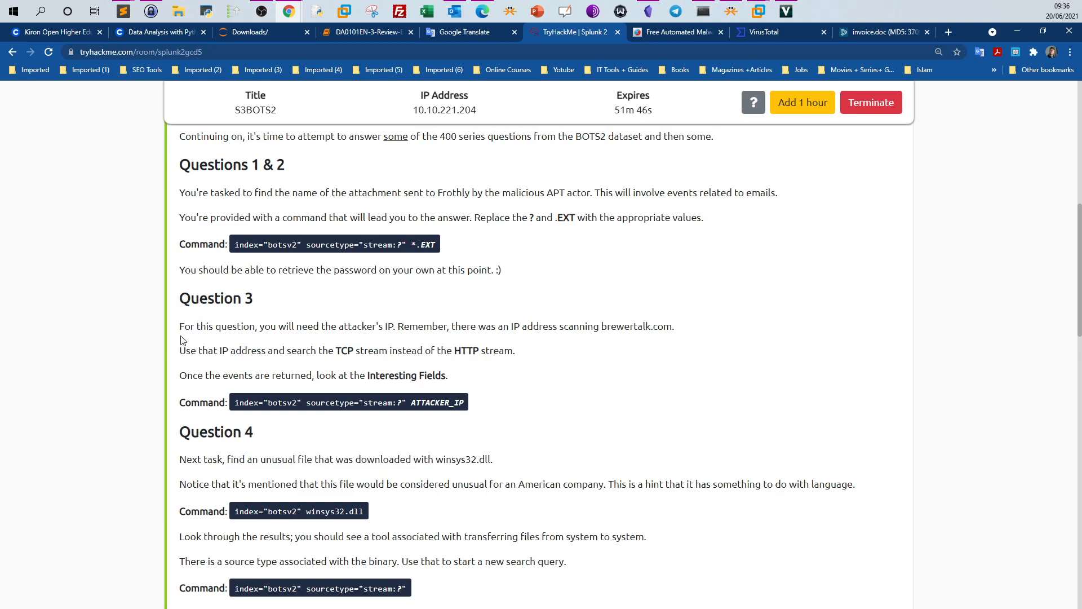
pyautogui.moveTo(257, 327); pyautogui.dragTo(394, 327)
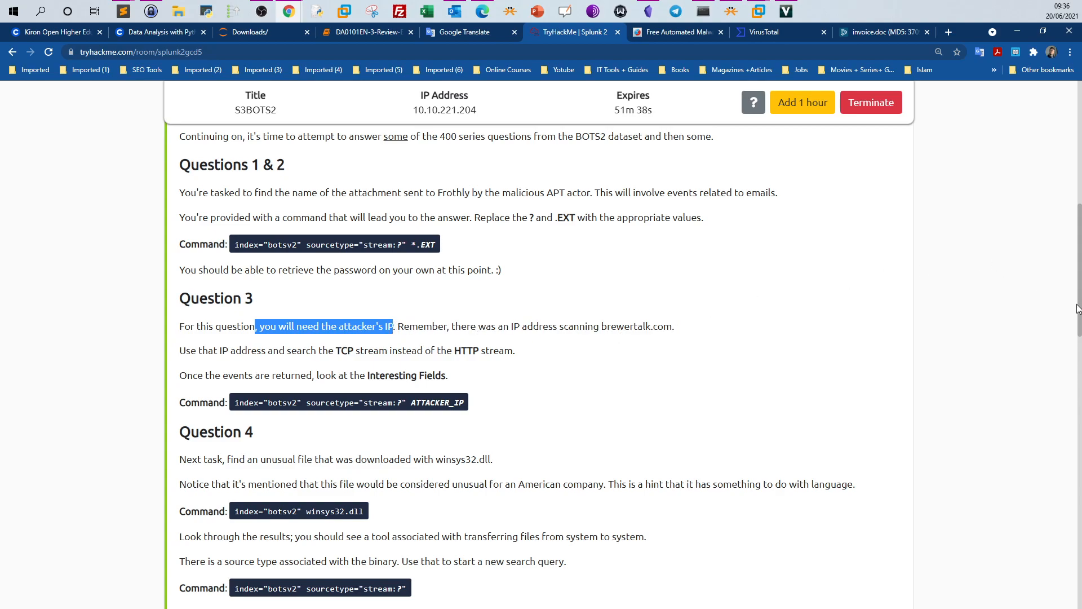
pyautogui.moveTo(1078, 281); pyautogui.dragTo(1078, 237)
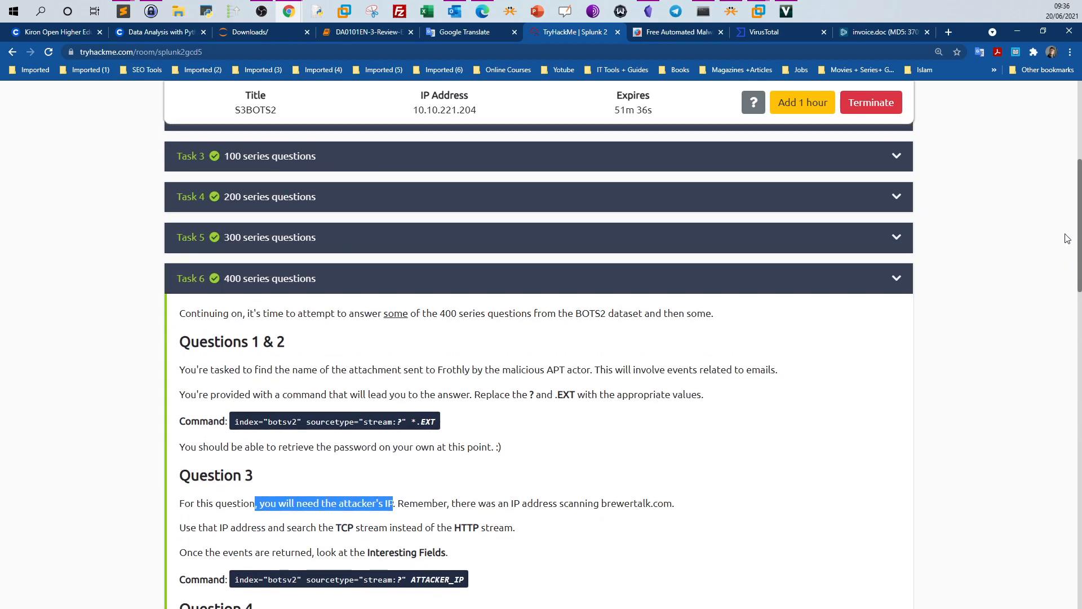
pyautogui.click(283, 286)
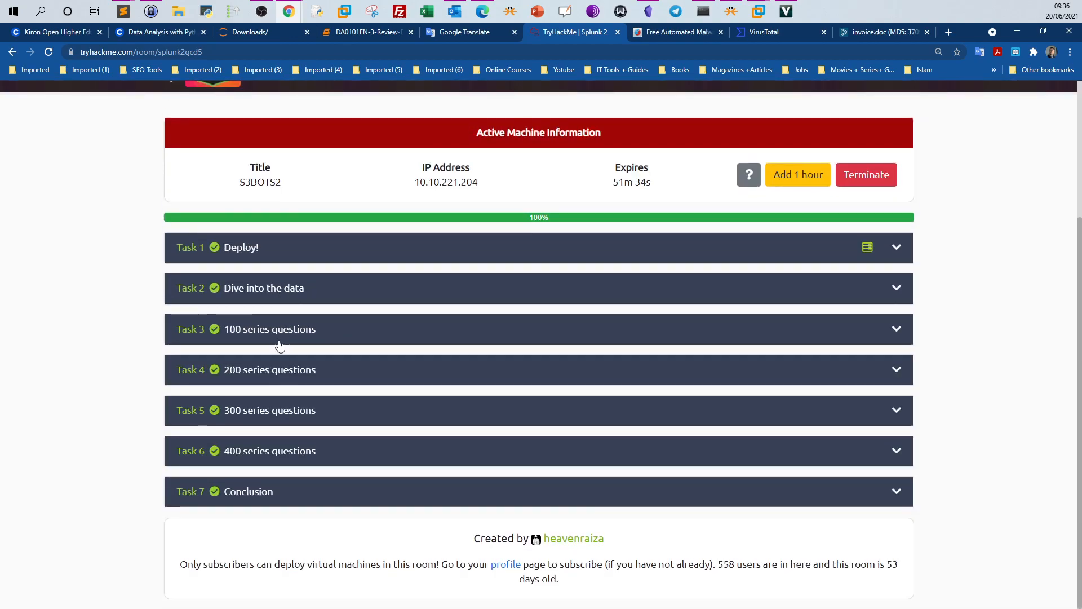
pyautogui.click(300, 360)
pyautogui.scroll(-15, 299, 307)
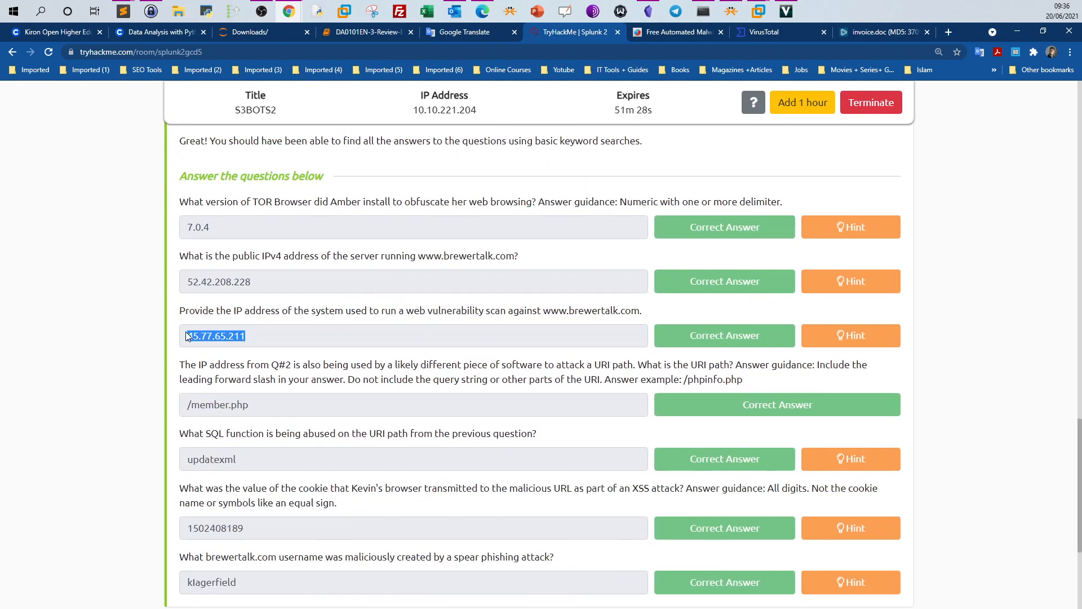
pyautogui.scroll(15, 639, 244)
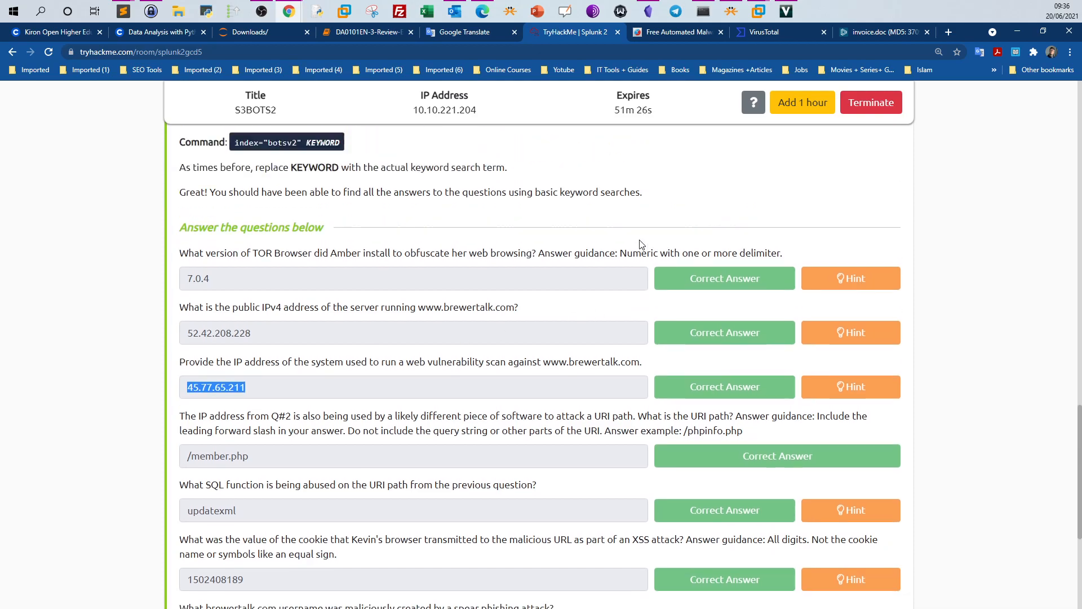
# Collapse the 200 series questions and reopen the 400 series task at its answer section
pyautogui.scroll(10, 639, 244)
pyautogui.click(440, 355)
pyautogui.click(319, 451)
pyautogui.scroll(-20, 319, 455)
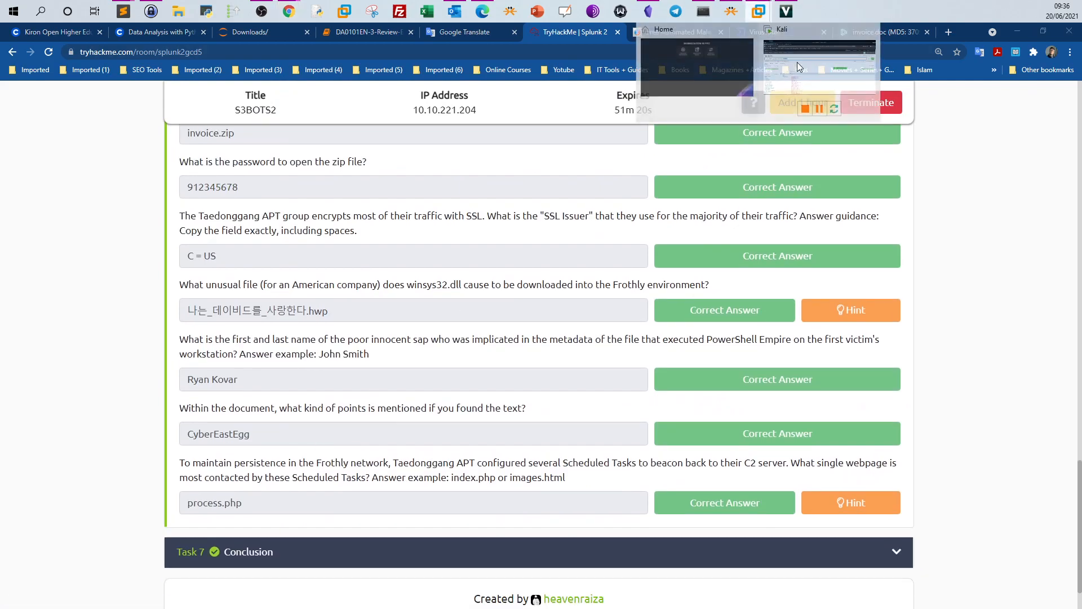
# Return to Splunk and run the stream:tcp search for 45.77.65.211, highlighting the stream type and IP address in the query
pyautogui.click(759, 11)
pyautogui.doubleClick(163, 235)
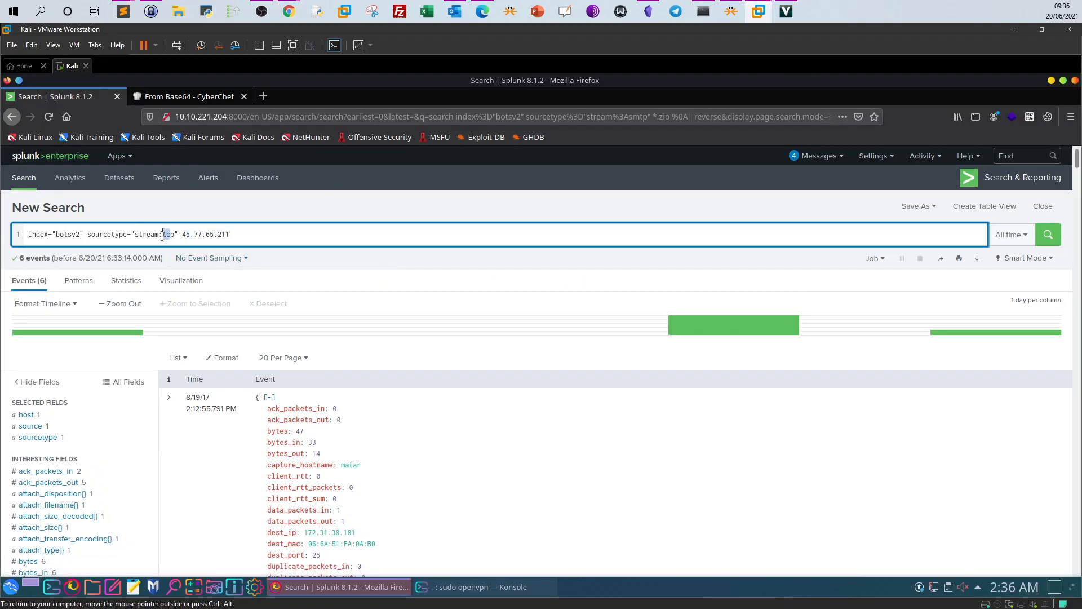
pyautogui.click(182, 232)
pyautogui.moveTo(206, 229); pyautogui.dragTo(250, 235)
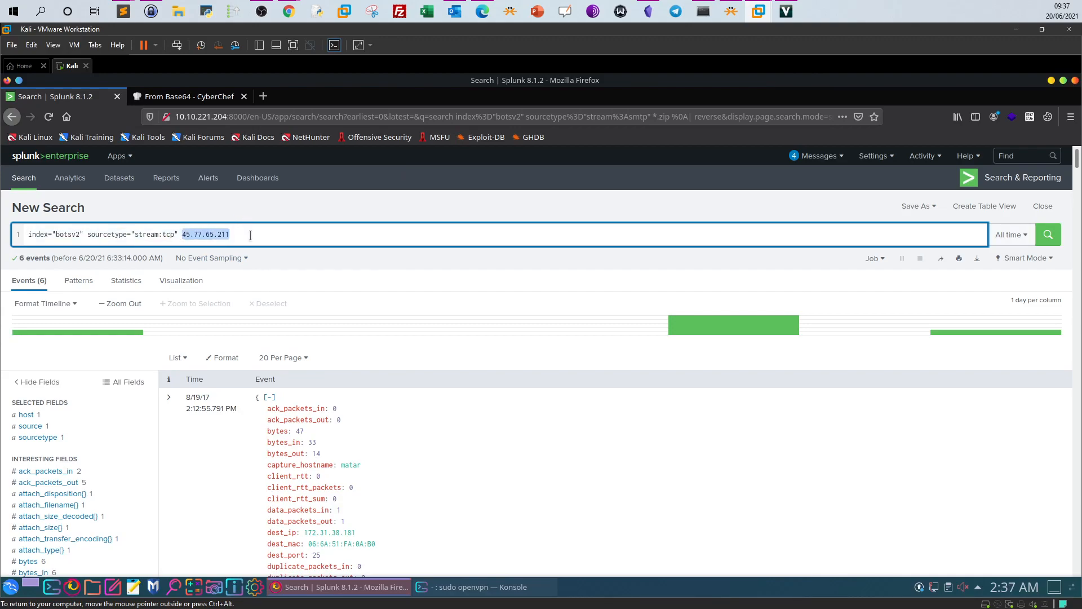
pyautogui.press('Return')
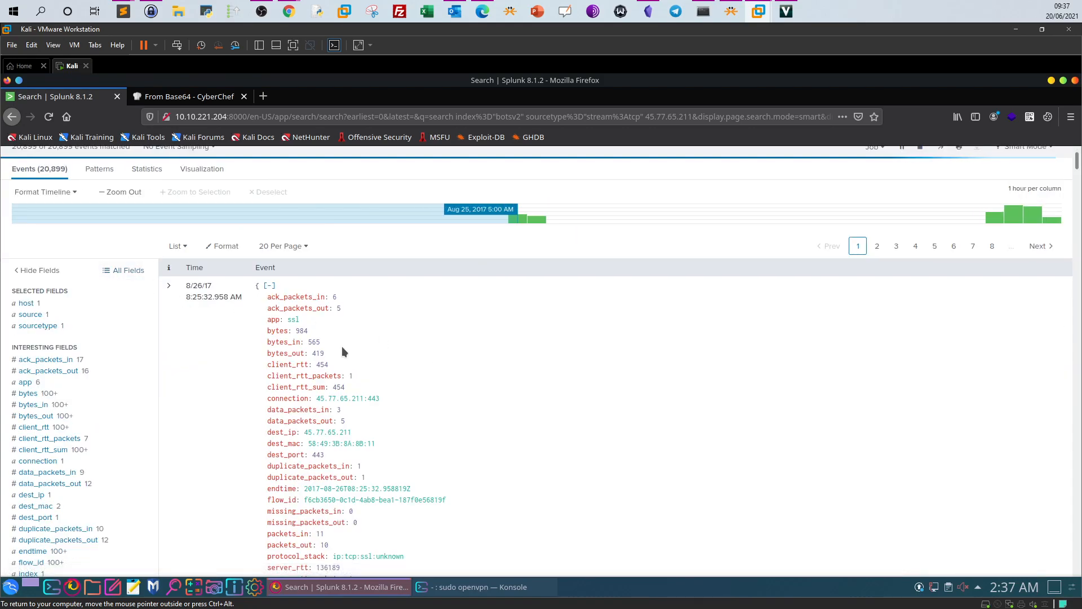
# Show the values of the ssl_issuer field among the interesting fields of the TCP events
pyautogui.scroll(-4, 172, 345)
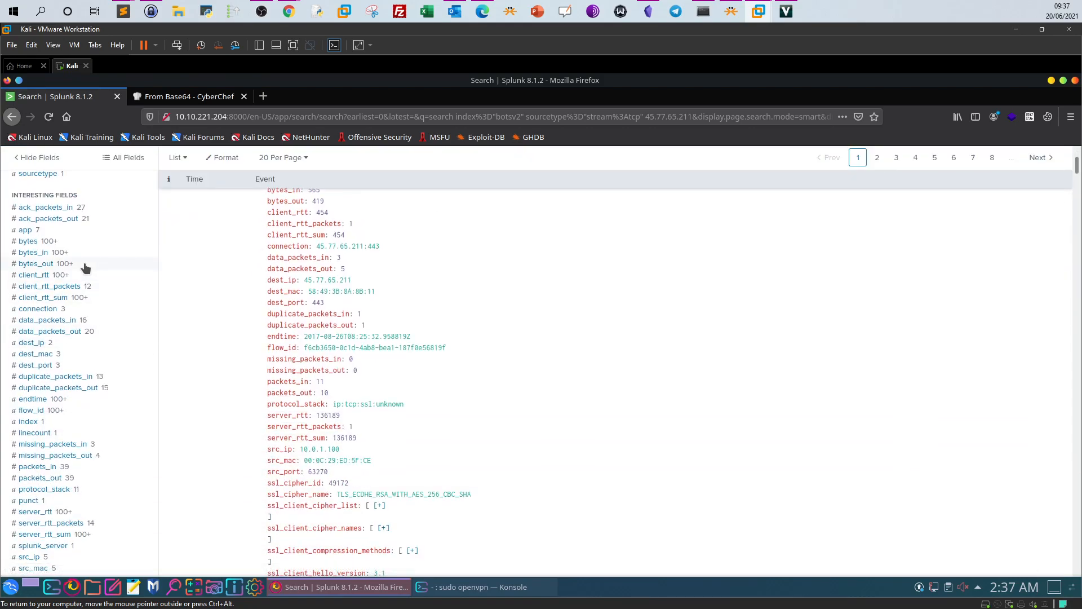
pyautogui.scroll(-3, 52, 268)
pyautogui.scroll(-4, 80, 303)
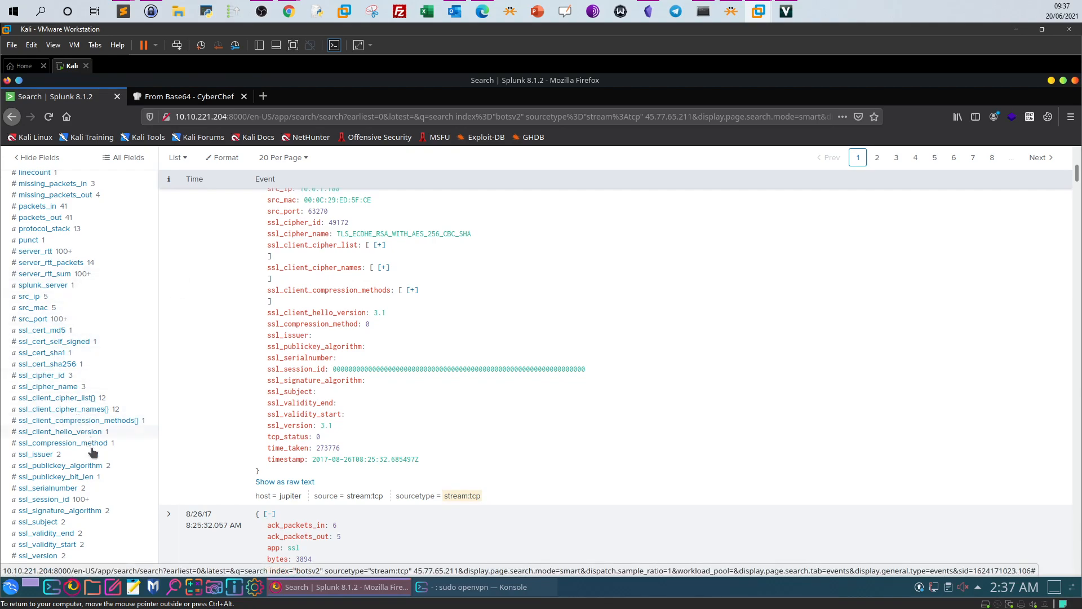
pyautogui.click(33, 455)
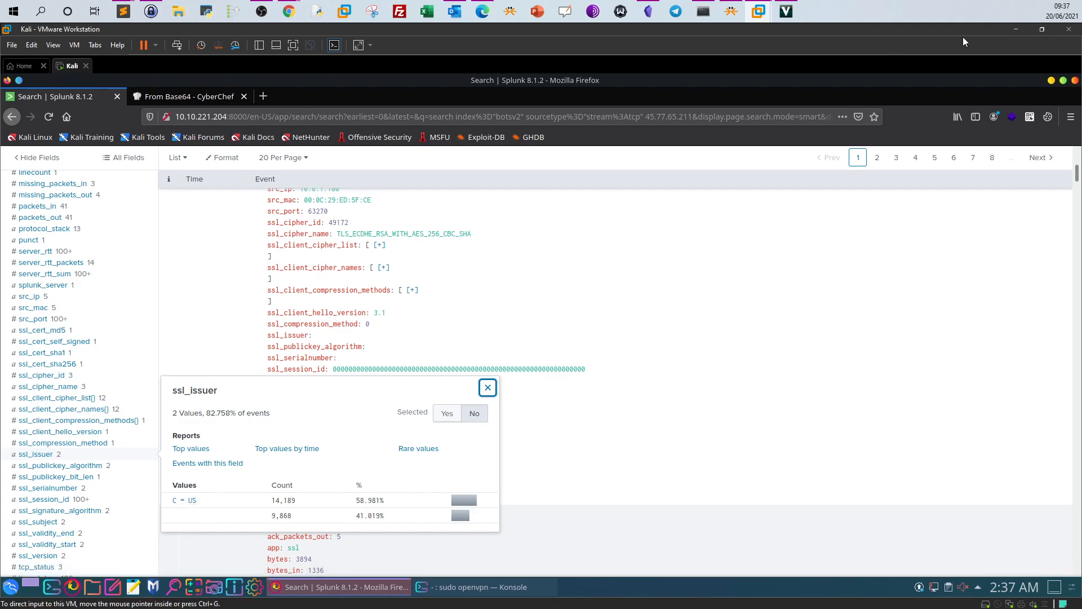
# Switch back to the TryHackMe page and read the question on the unusual file downloaded by winsys32.dll, highlighting its key words and answer
pyautogui.click(1016, 29)
pyautogui.moveTo(253, 262); pyautogui.dragTo(449, 285)
pyautogui.click(205, 293)
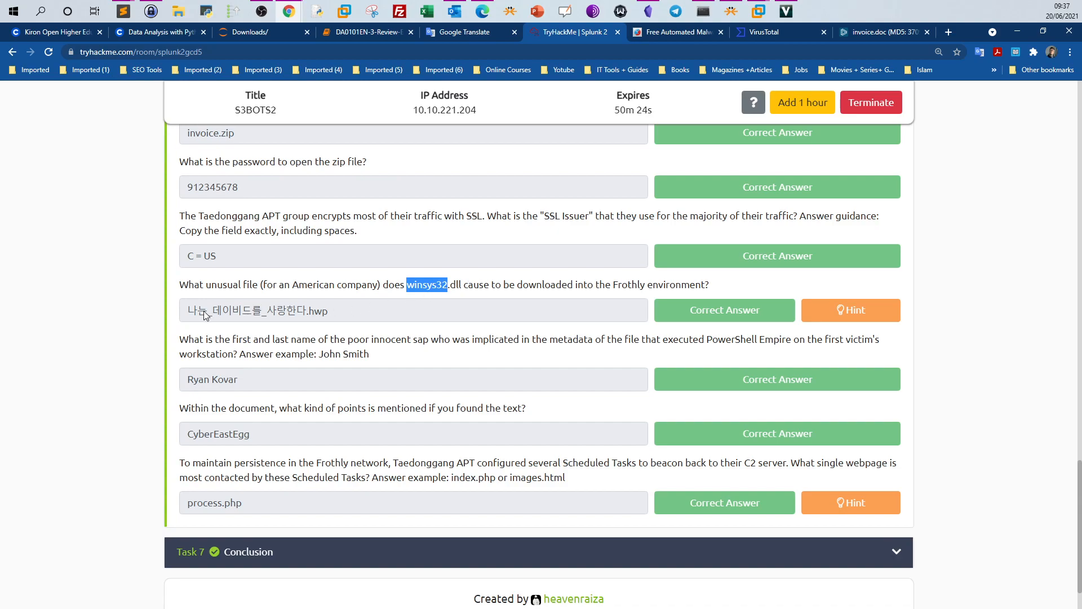
pyautogui.moveTo(188, 312); pyautogui.dragTo(266, 309)
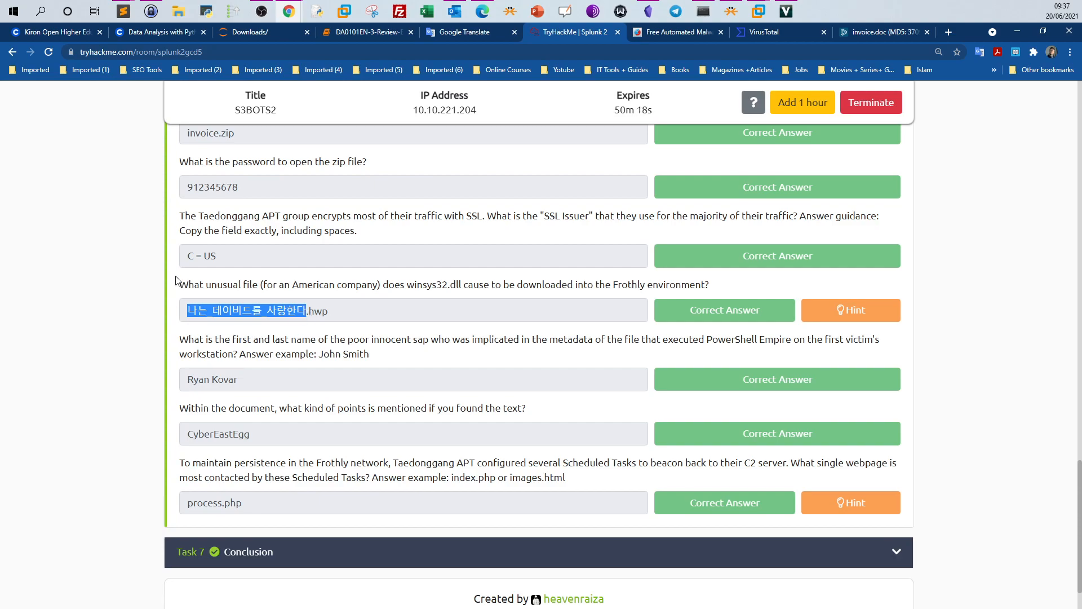
pyautogui.moveTo(180, 283); pyautogui.dragTo(369, 286)
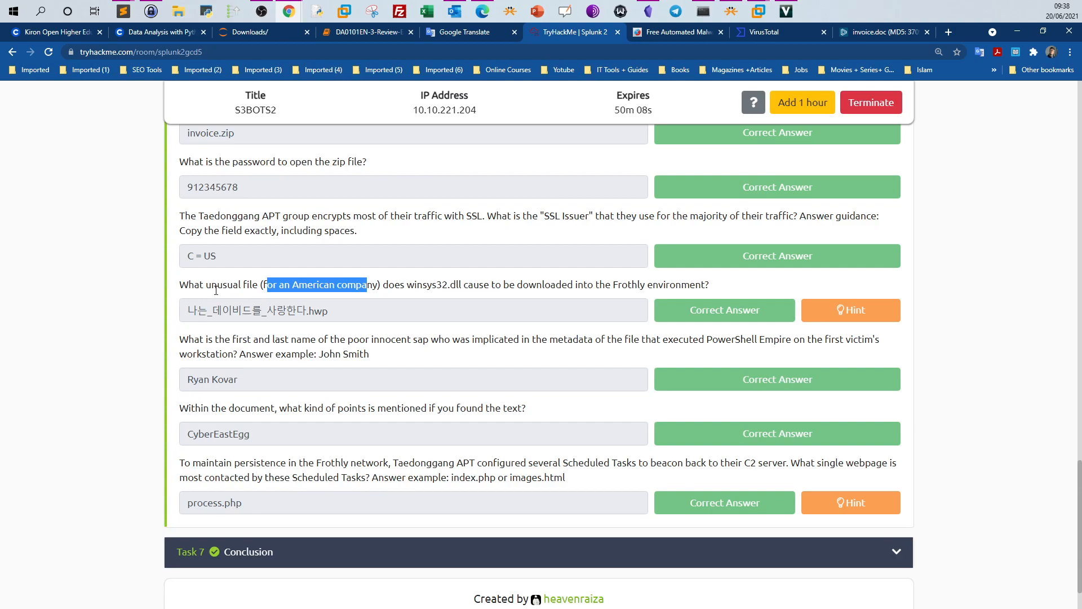
pyautogui.click(243, 280)
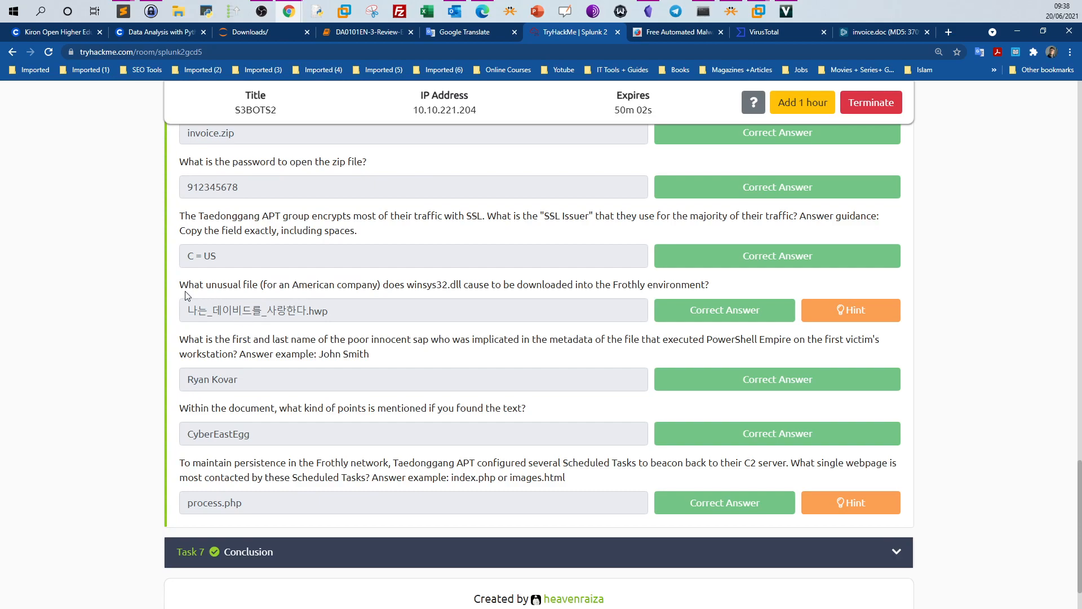
pyautogui.moveTo(173, 286); pyautogui.dragTo(332, 282)
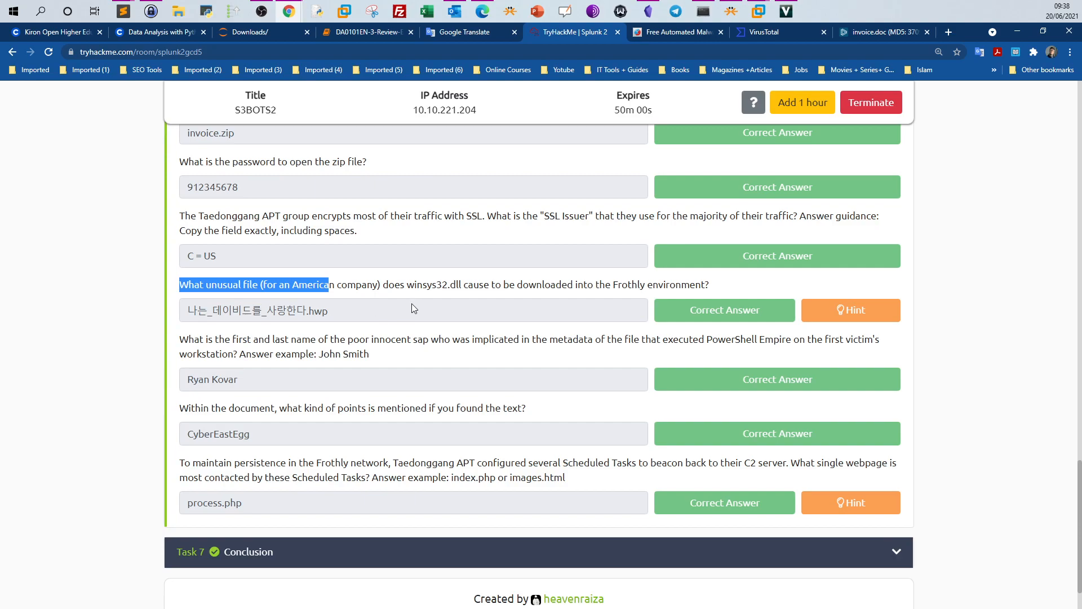
pyautogui.click(215, 294)
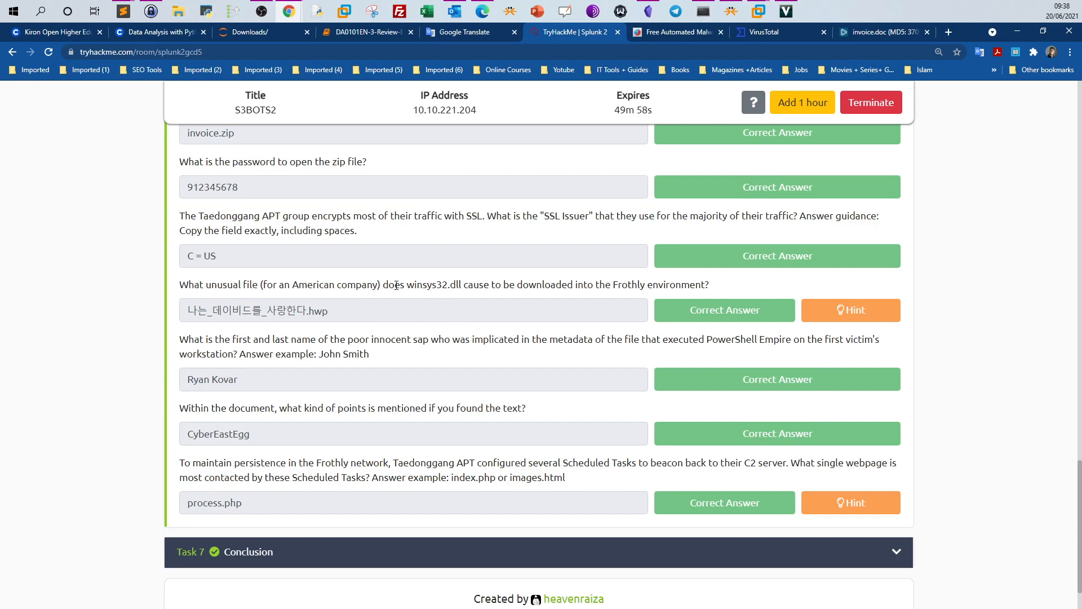
pyautogui.moveTo(407, 287); pyautogui.dragTo(460, 284)
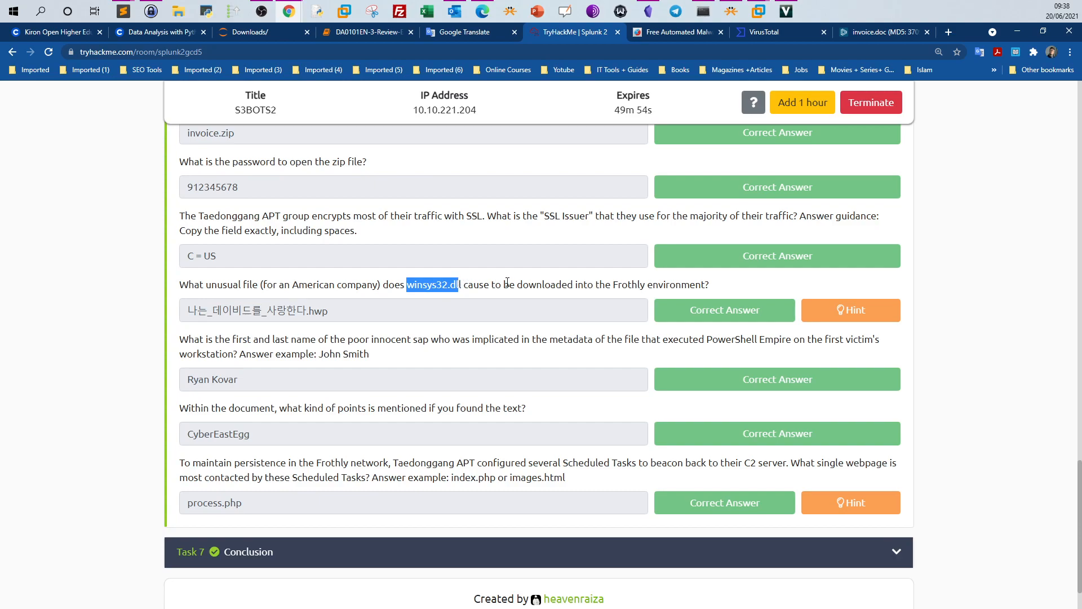
pyautogui.click(597, 285)
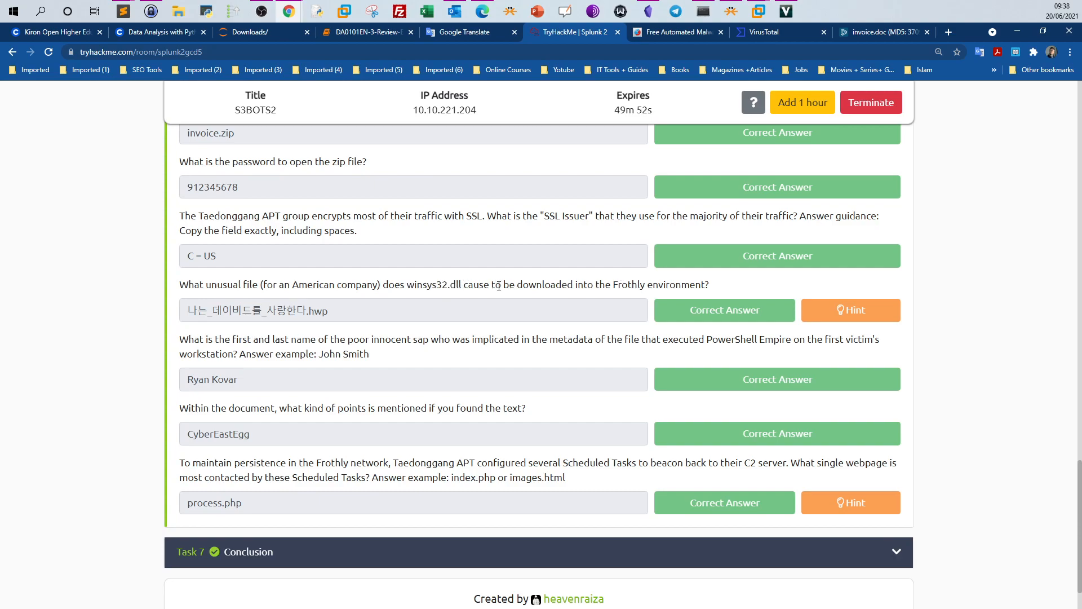
# Copy winsys32.dll from the question and search for it on google.com in a new browser tab
pyautogui.moveTo(405, 288); pyautogui.dragTo(461, 286)
pyautogui.rightClick(453, 286)
pyautogui.click(467, 290)
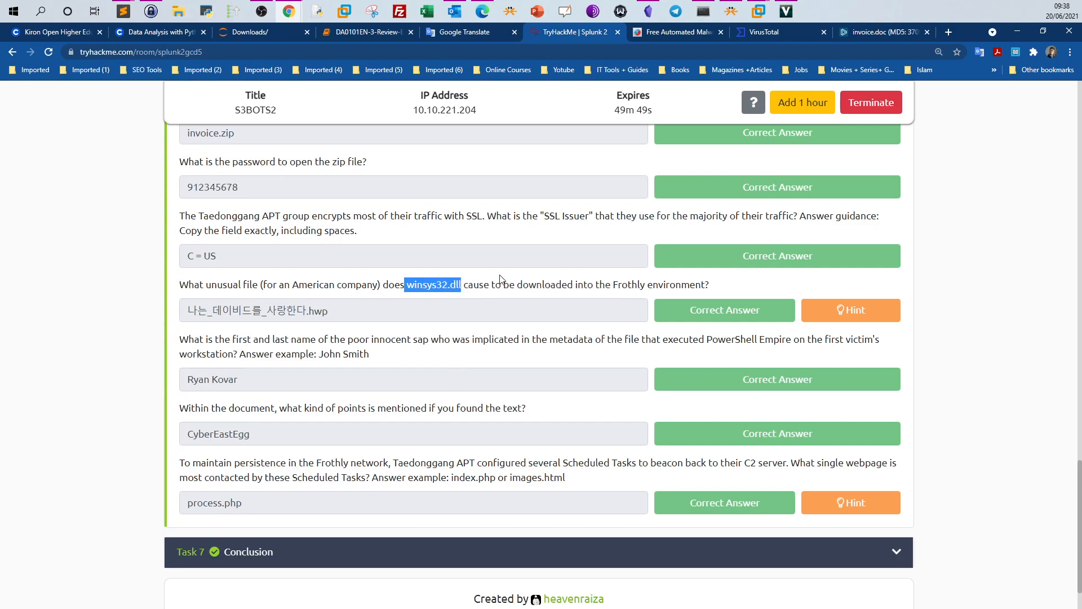
pyautogui.click(949, 33)
pyautogui.write('google.com')
pyautogui.press('Return')
pyautogui.hotkey('ctrl', 'v')
pyautogui.press('Return')
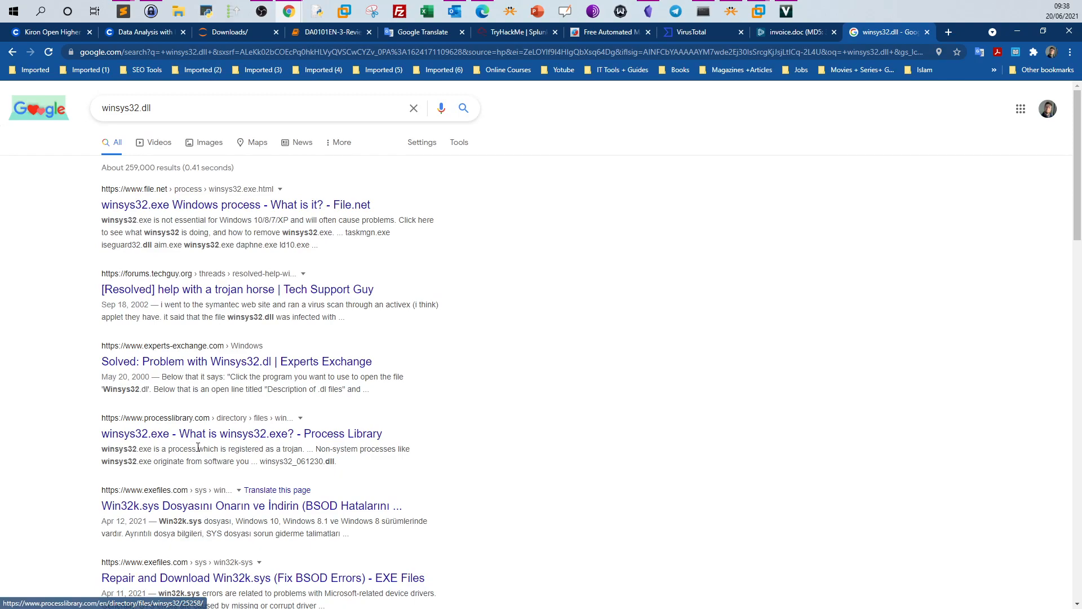
# Open the File.net result on winsys32.exe and read its malware description, highlighting key phrases, and return to the search results
pyautogui.click(191, 209)
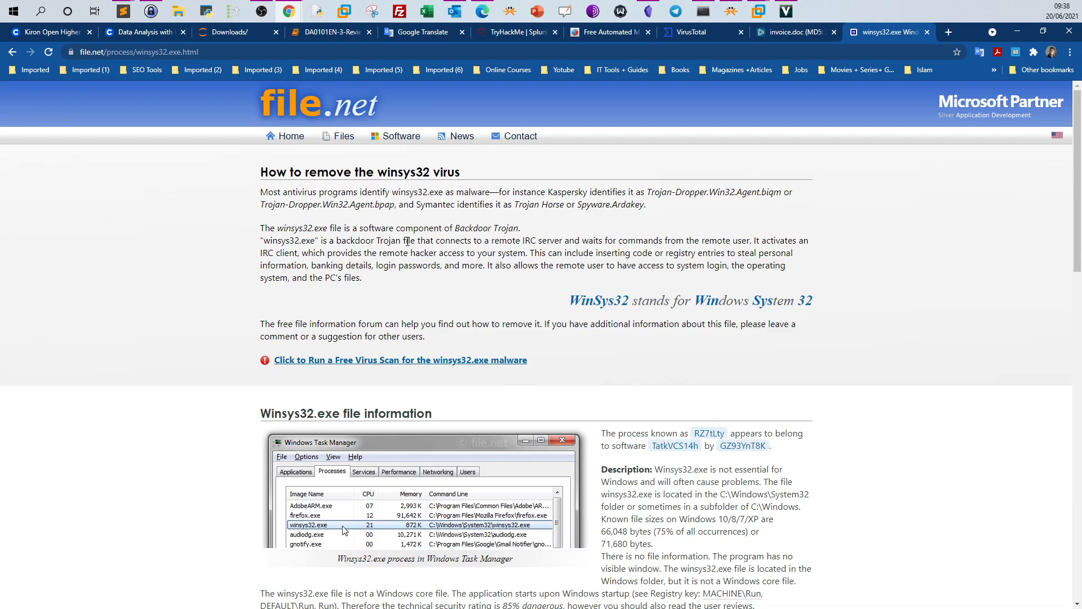
pyautogui.moveTo(518, 240); pyautogui.dragTo(560, 245)
pyautogui.moveTo(810, 242); pyautogui.dragTo(792, 242)
pyautogui.scroll(-4, 720, 263)
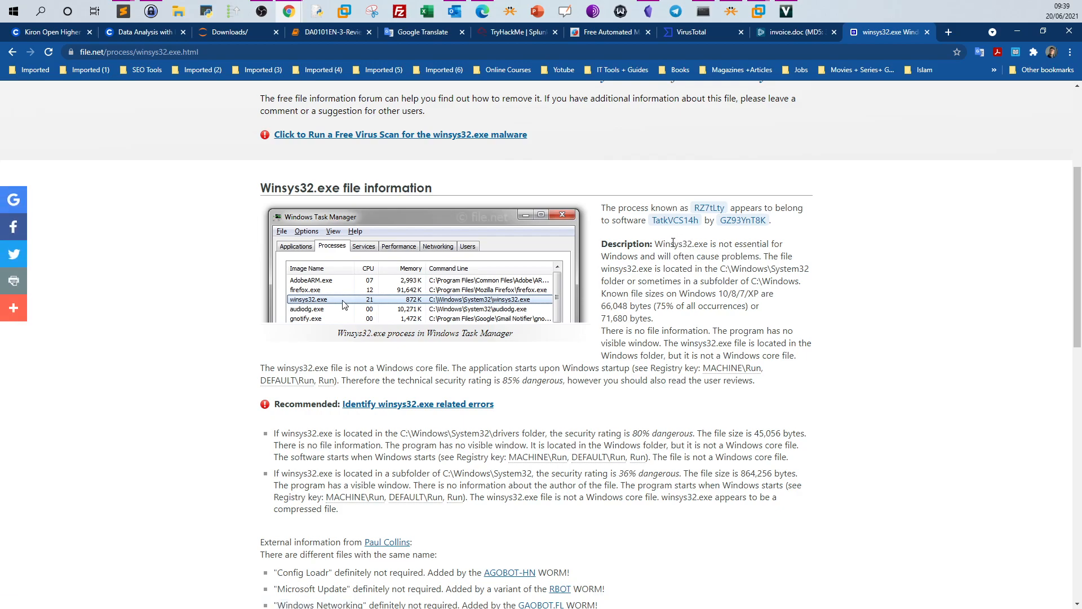
pyautogui.moveTo(671, 244); pyautogui.dragTo(764, 255)
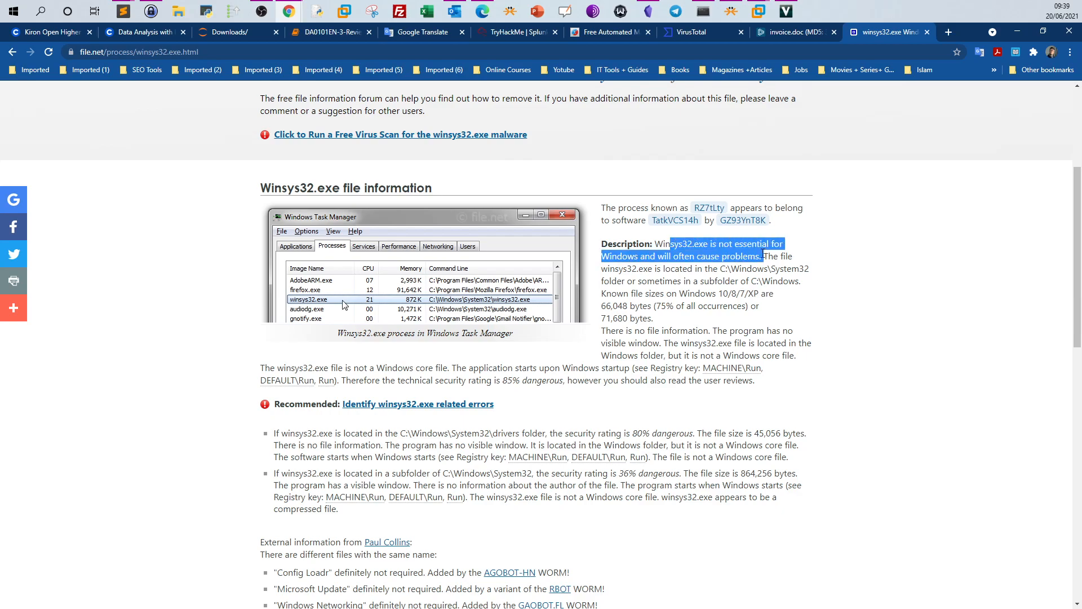
pyautogui.click(764, 255)
pyautogui.scroll(4, 673, 285)
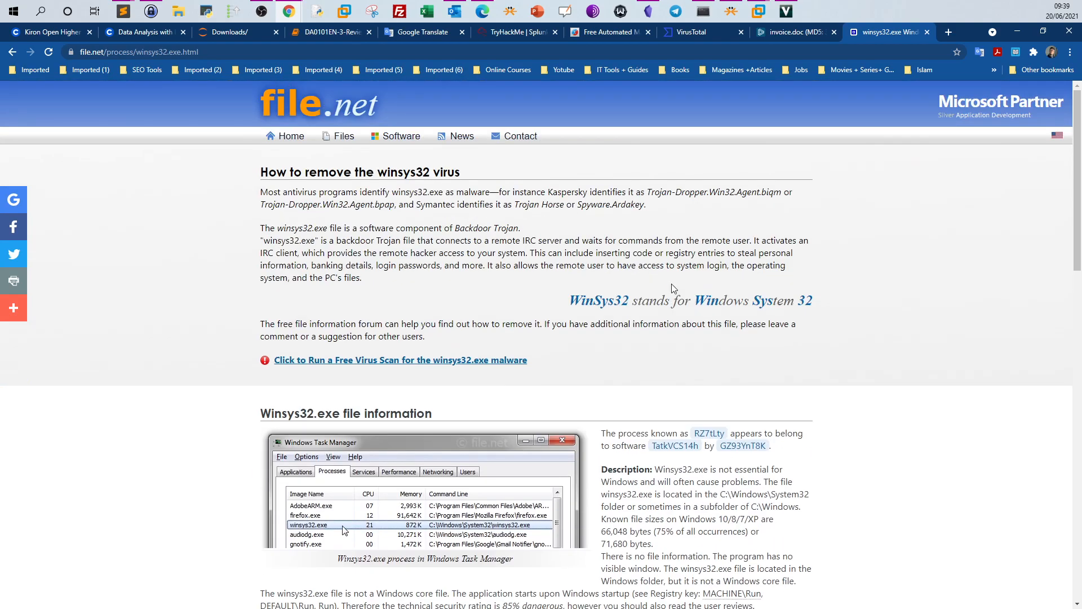
pyautogui.click(12, 52)
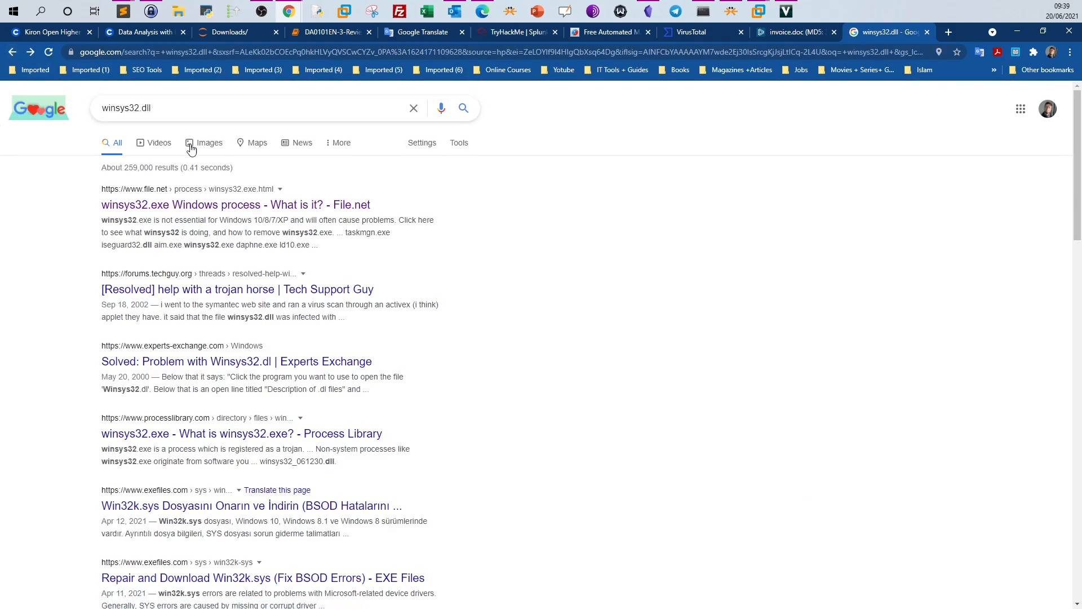
# Look through the other winsys32.dll search results, including the Microsoft thread on the win32k.sys blue screen
pyautogui.scroll(-3, 220, 221)
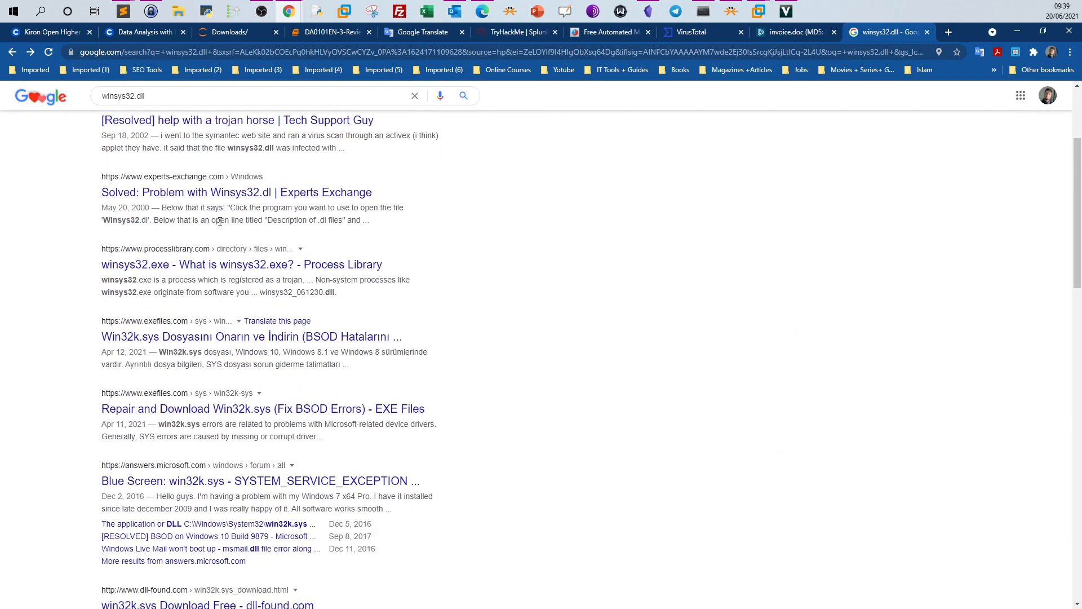
pyautogui.scroll(3, 220, 222)
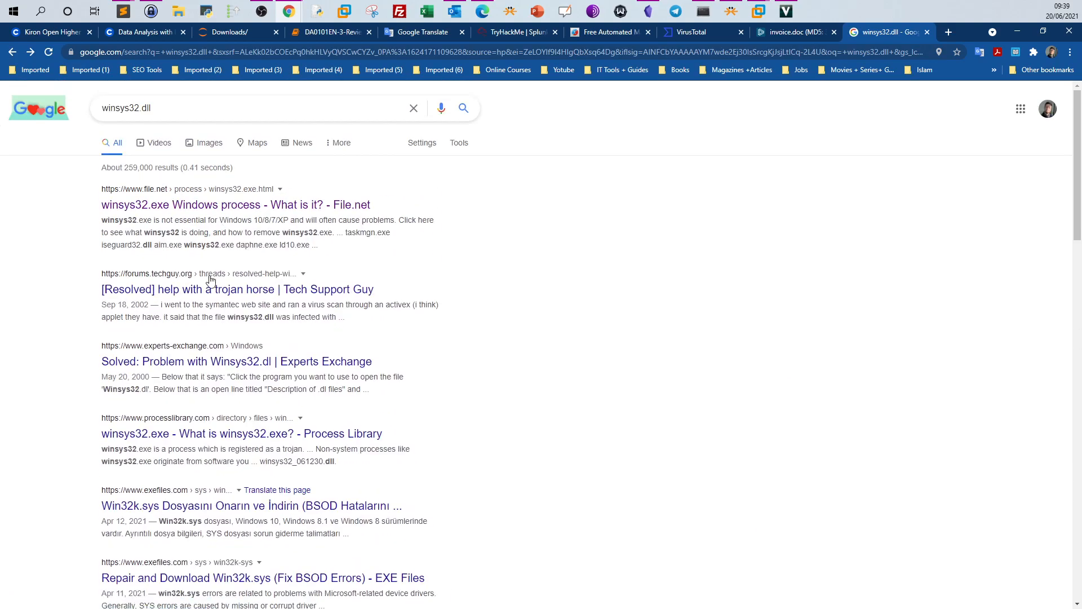
pyautogui.scroll(-2, 178, 330)
pyautogui.scroll(-2, 178, 329)
pyautogui.click(227, 417)
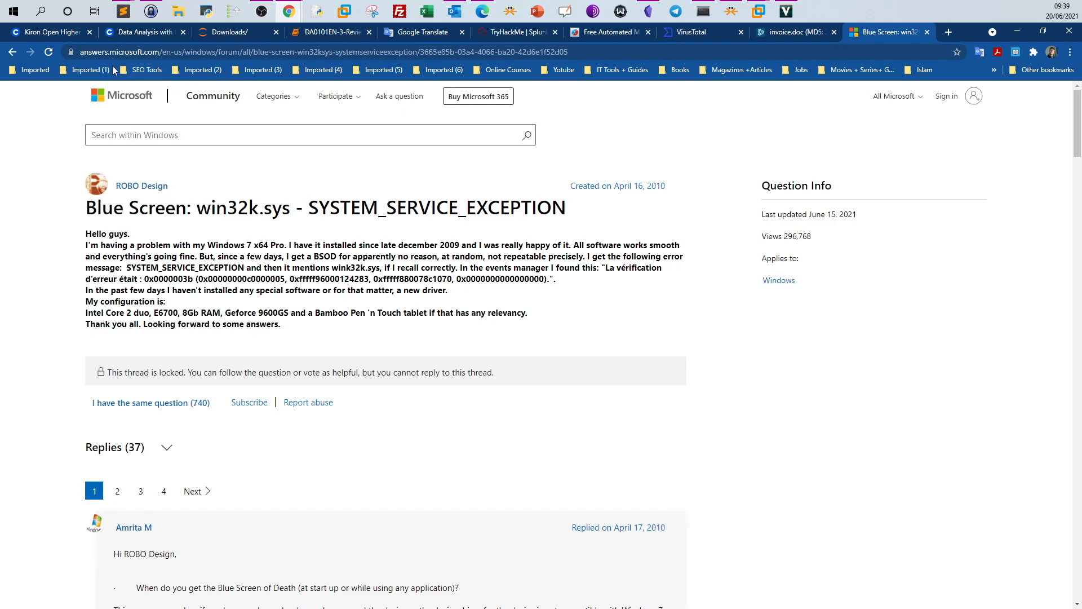
pyautogui.click(11, 51)
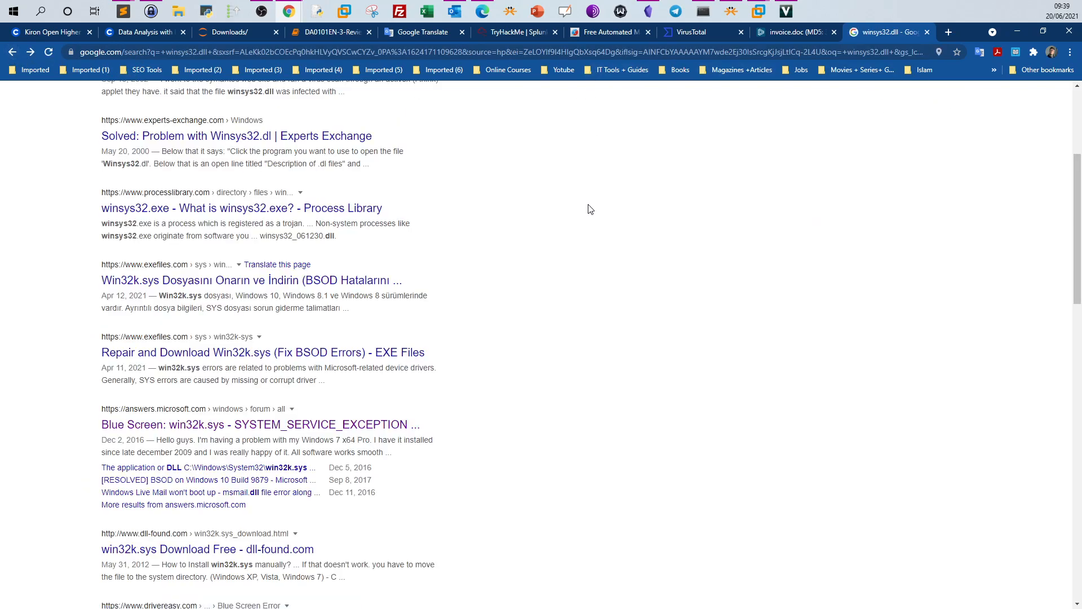
pyautogui.scroll(-3, 590, 208)
pyautogui.scroll(-1, 590, 211)
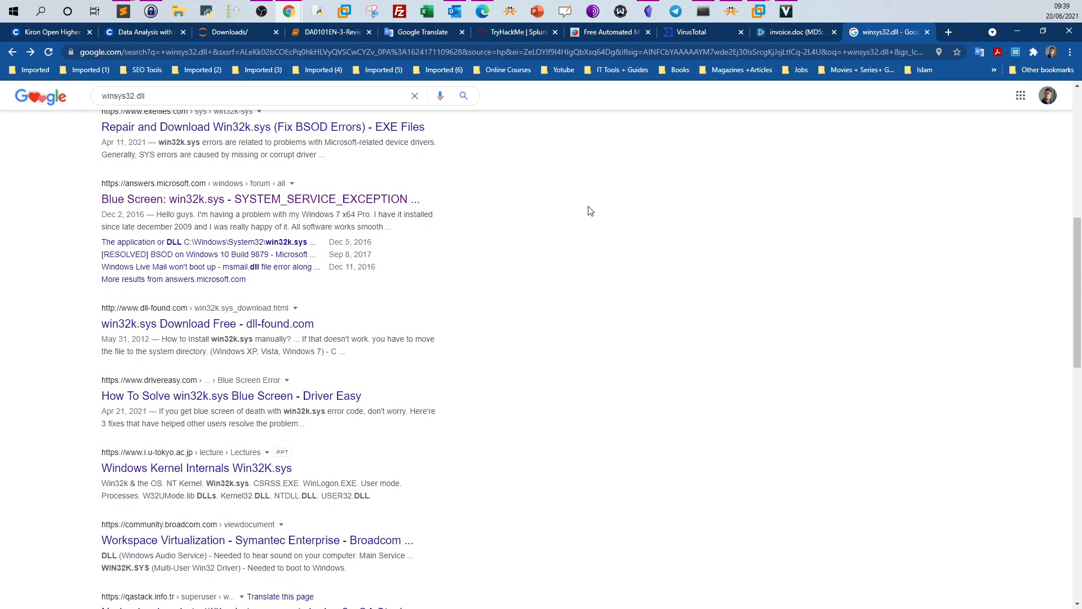
pyautogui.scroll(-3, 590, 211)
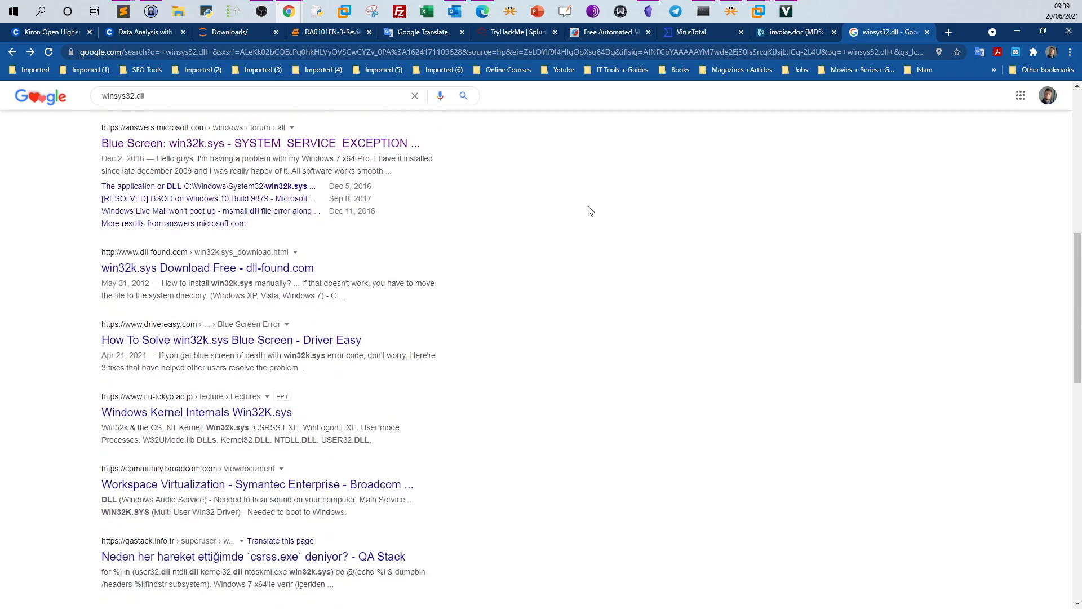
# Refine the Google search to winsys32.dll description and read the featured snippet and results
pyautogui.scroll(11, 595, 220)
pyautogui.click(234, 107)
pyautogui.write('descripti')
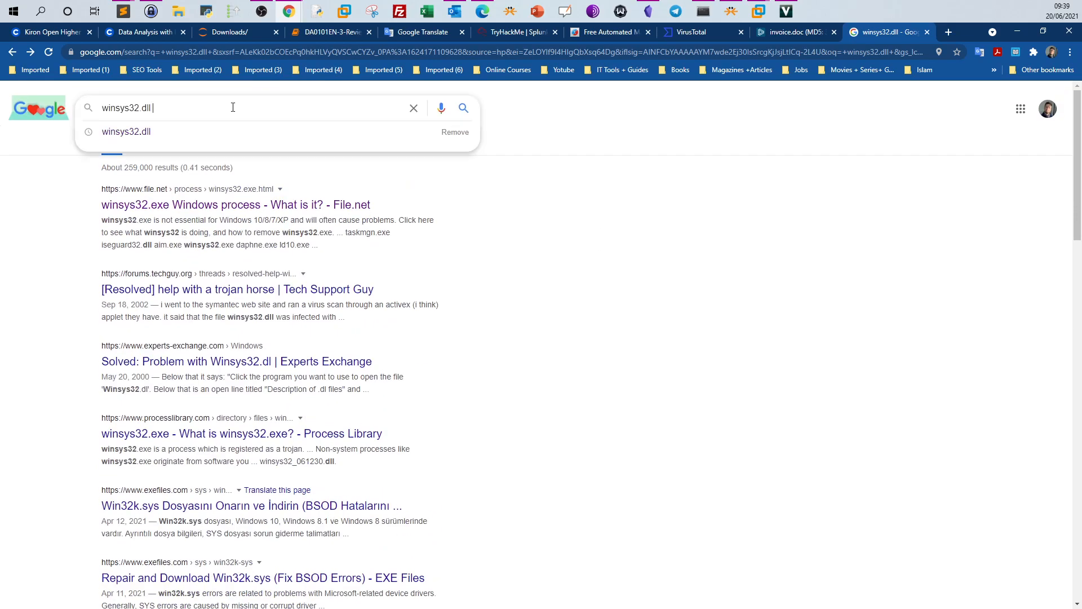
pyautogui.write('on')
pyautogui.press('Return')
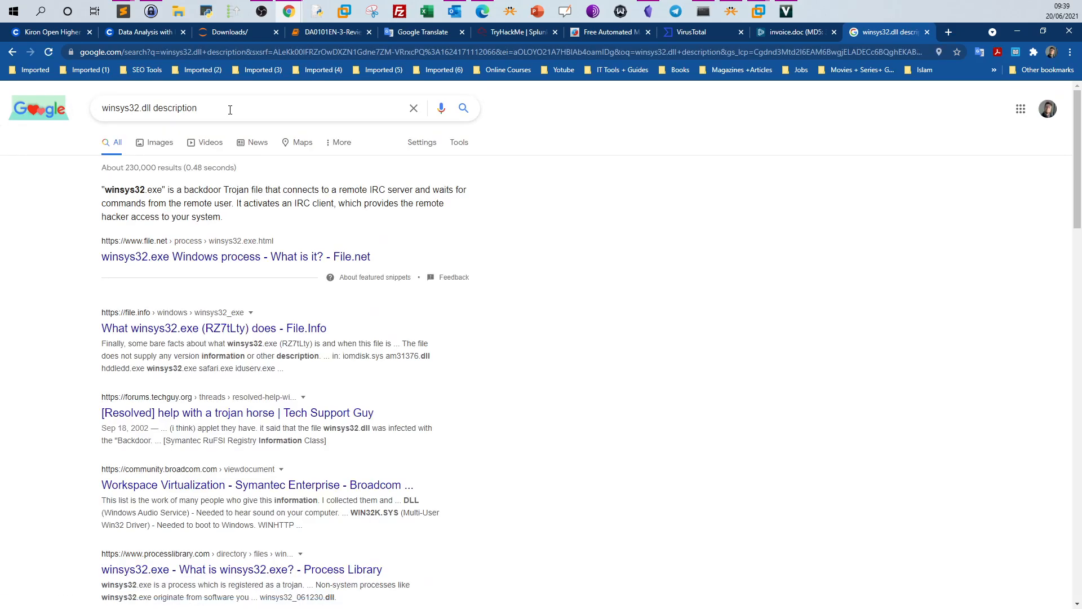
pyautogui.moveTo(144, 190); pyautogui.dragTo(126, 192)
pyautogui.scroll(-2, 170, 428)
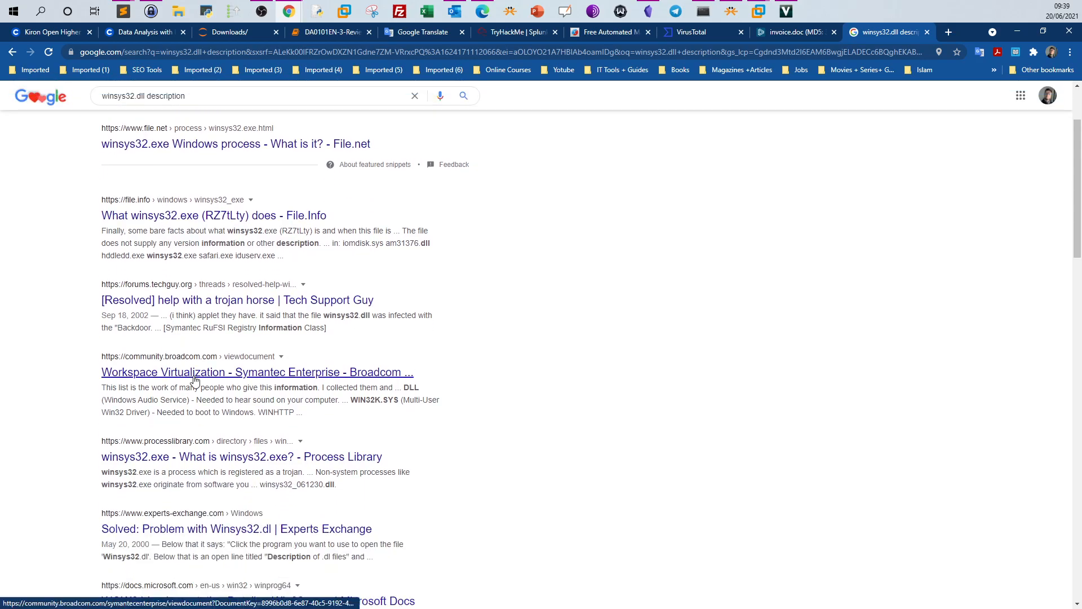
# Return to the TryHackMe page and read the Question 4 guidance, highlighting the task sentence, and review the question on the winsys32.dll download
pyautogui.moveTo(759, 11)
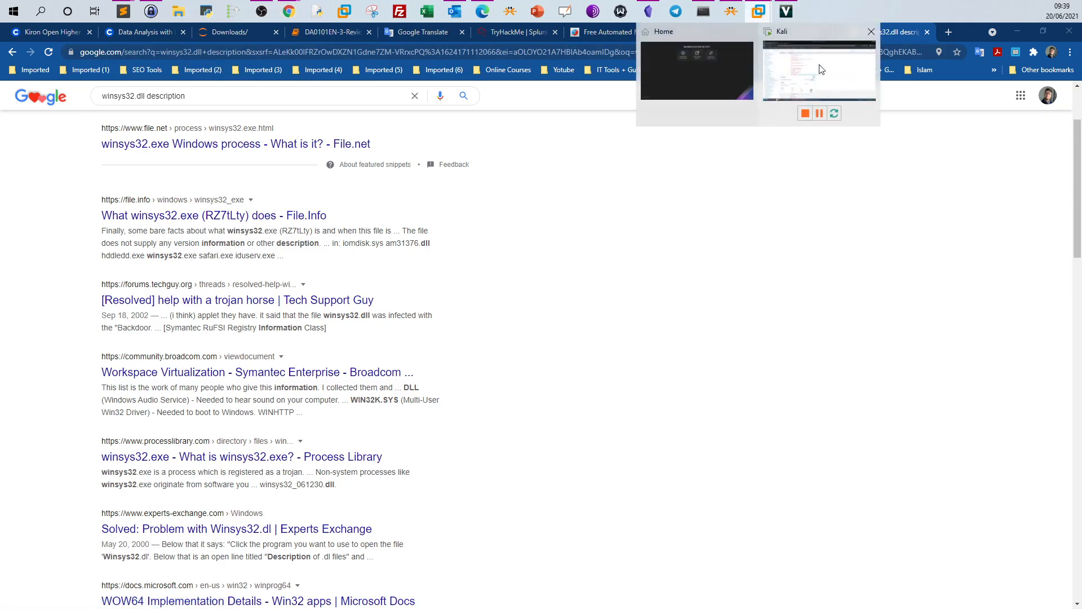
pyautogui.click(820, 69)
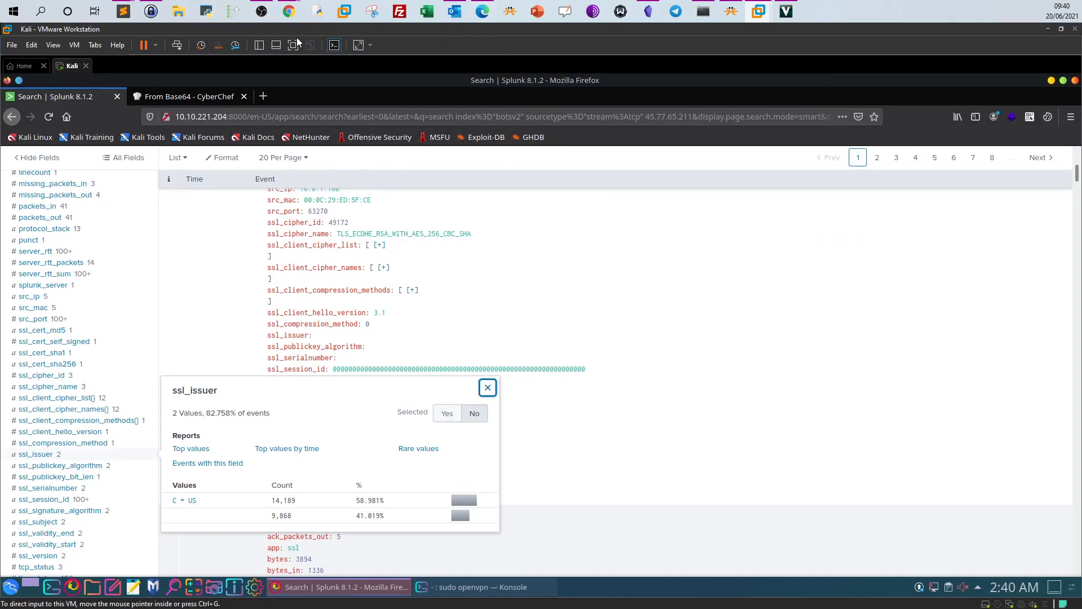
pyautogui.click(289, 12)
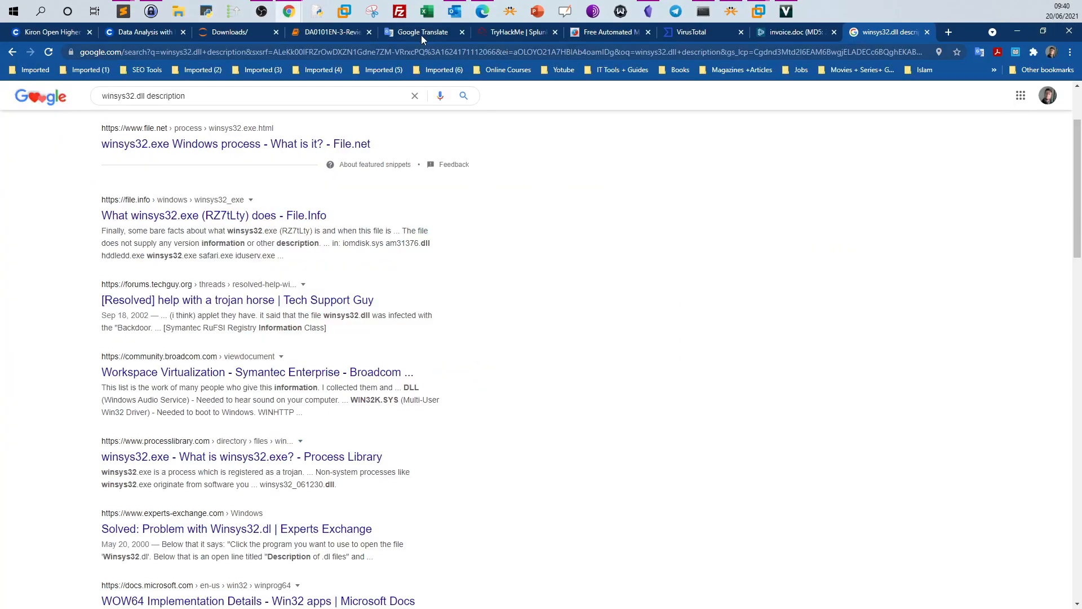
pyautogui.click(529, 32)
pyautogui.scroll(10, 474, 192)
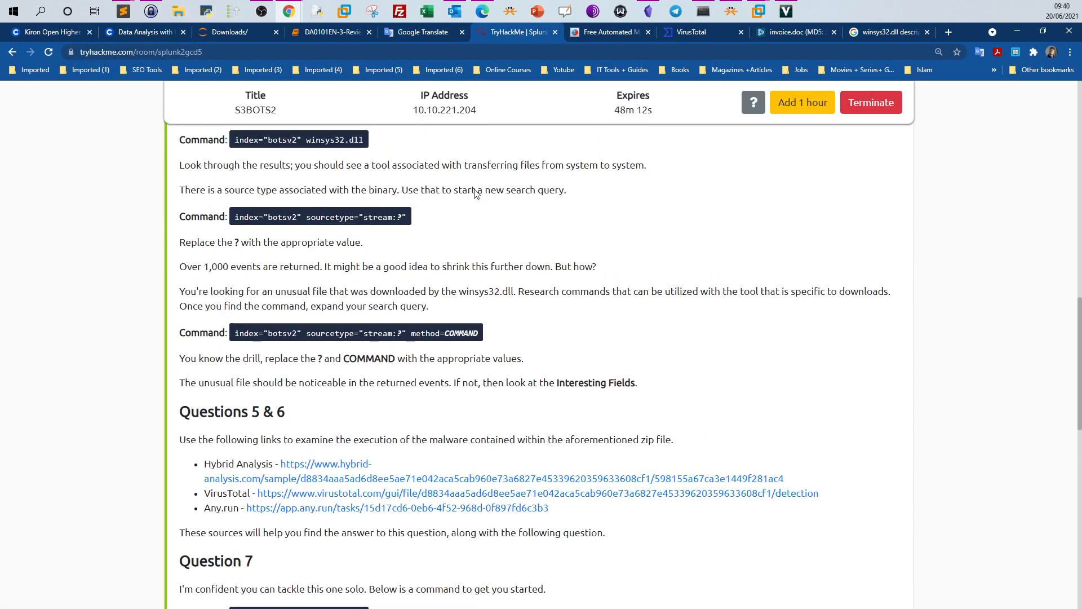
pyautogui.scroll(1, 474, 193)
pyautogui.scroll(1, 299, 287)
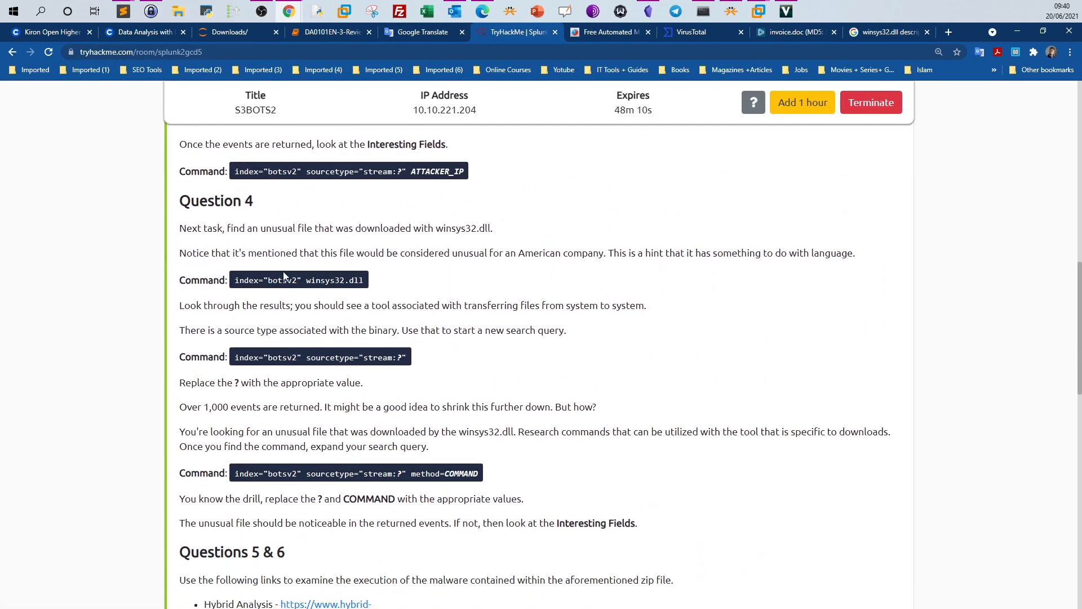
pyautogui.moveTo(186, 230); pyautogui.dragTo(485, 228)
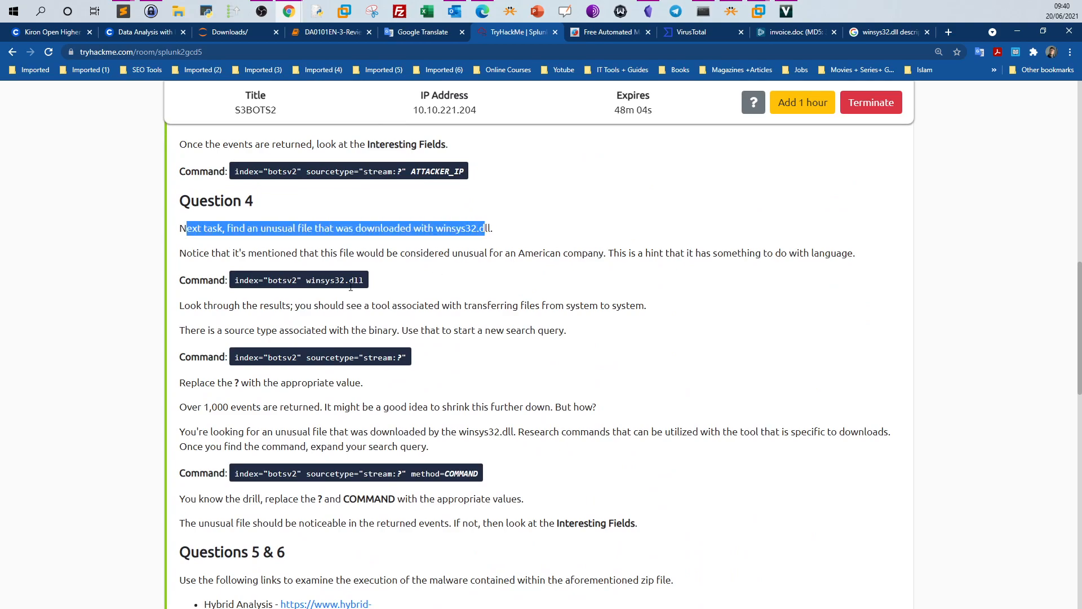
pyautogui.scroll(-1, 362, 287)
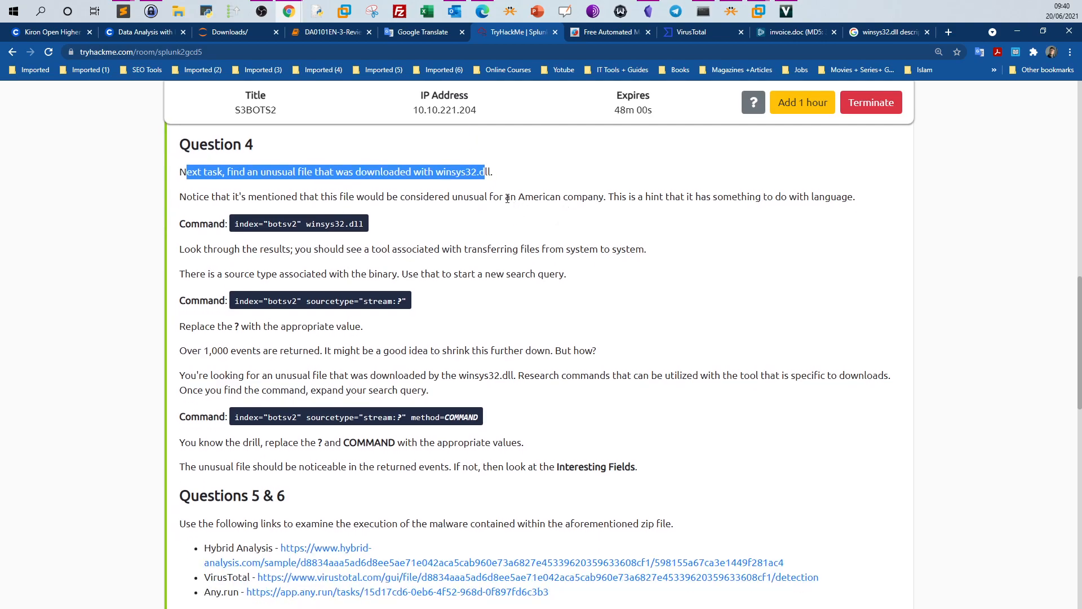
pyautogui.scroll(-15, 508, 226)
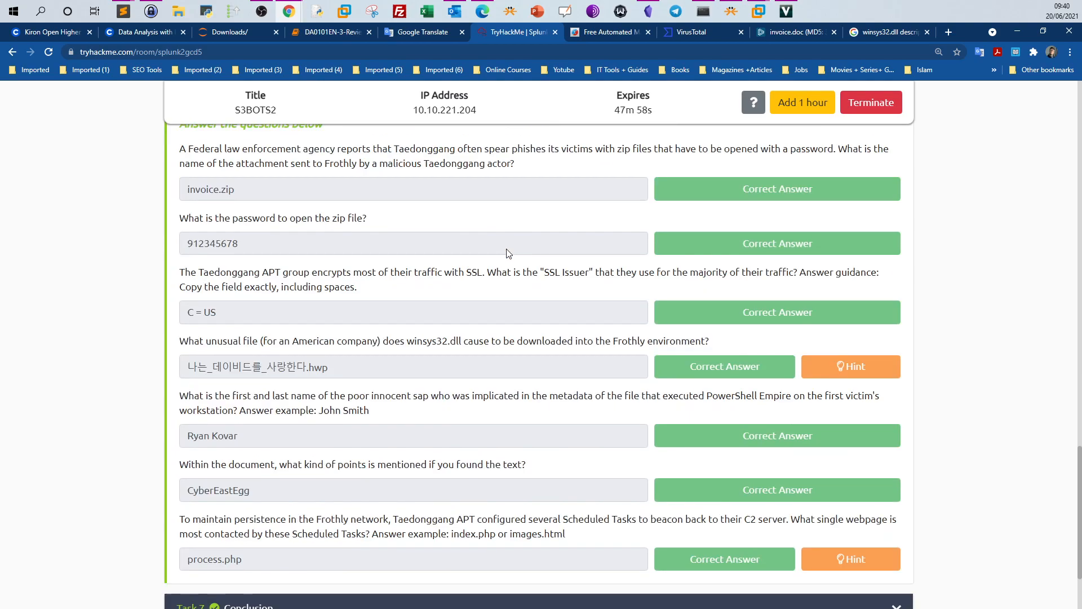
pyautogui.scroll(2, 506, 252)
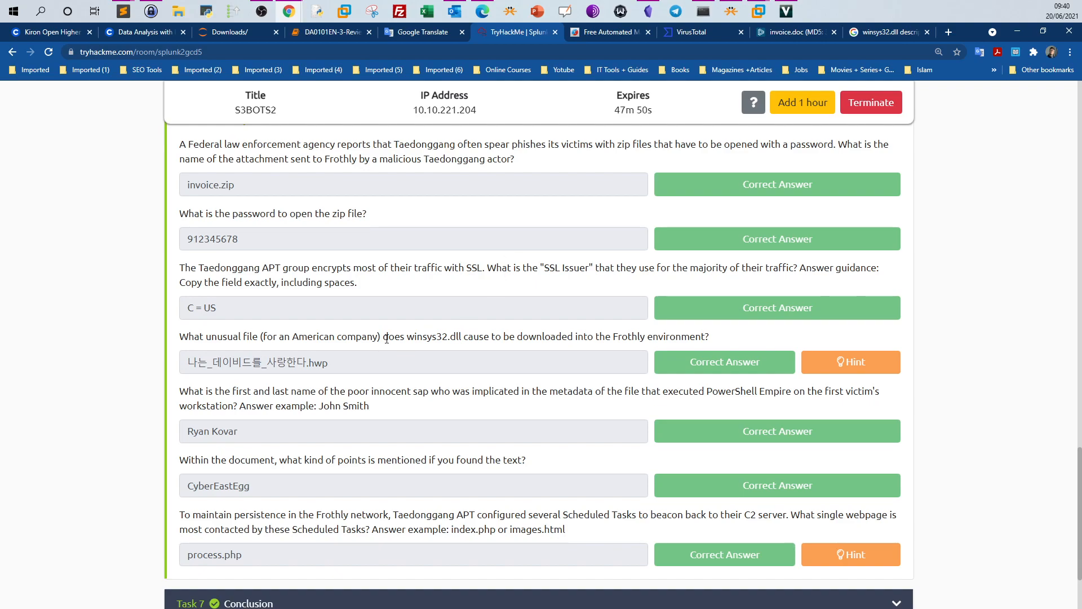
# Copy the stream:ftp query with method=RETR and | reverse from the Splunk note in Obsidian and replace the Splunk search query with it
pyautogui.click(648, 12)
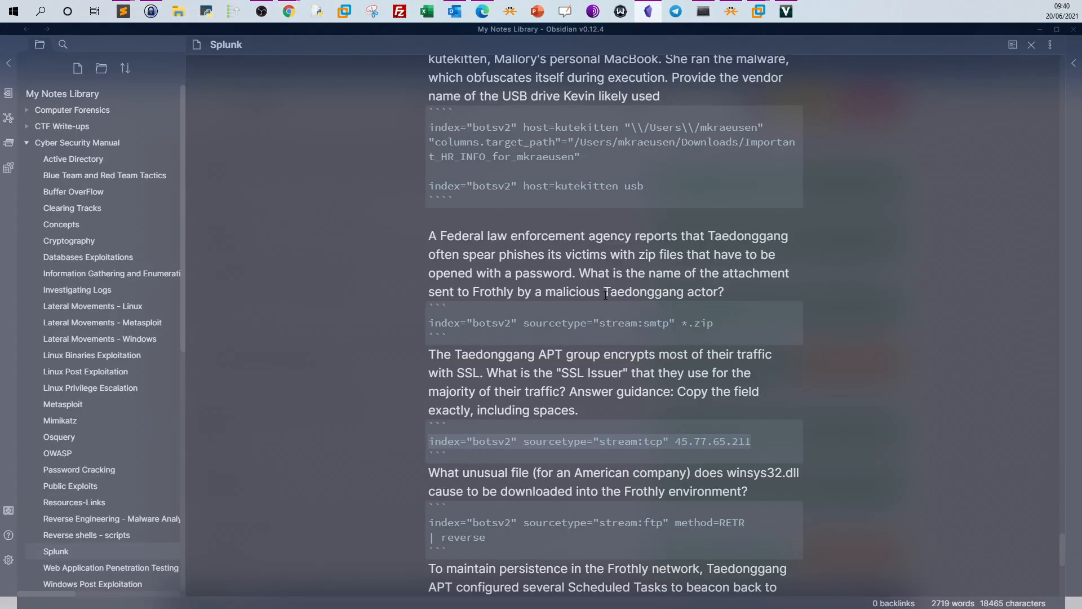
pyautogui.scroll(-1, 608, 291)
pyautogui.click(418, 469)
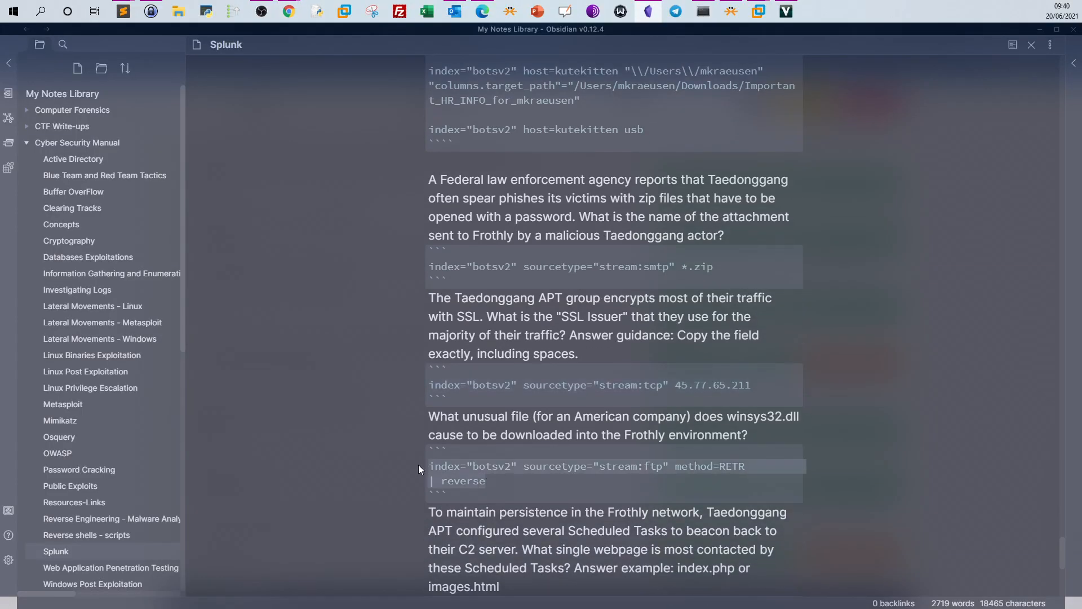
pyautogui.rightClick(443, 468)
pyautogui.click(469, 490)
pyautogui.click(768, 12)
pyautogui.scroll(3, 385, 241)
pyautogui.hotkey('ctrl', 'a')
pyautogui.hotkey('ctrl', 'v')
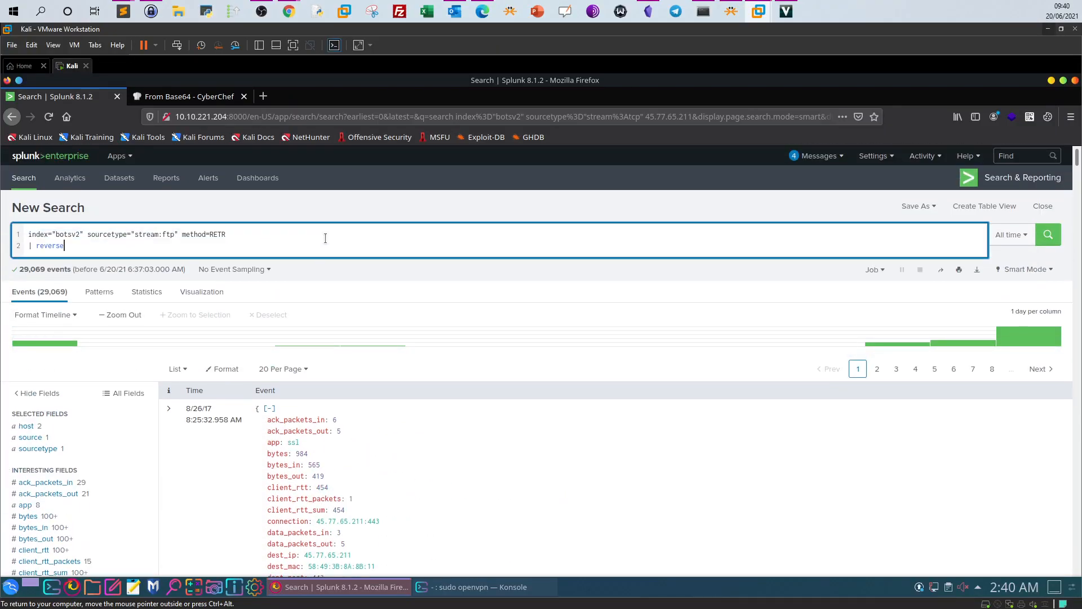
# Highlight the index and ftp stream type, remove method=RETR and | reverse, and run index="botsv2" sourcetype="stream:ftp"
pyautogui.moveTo(75, 234); pyautogui.dragTo(29, 237)
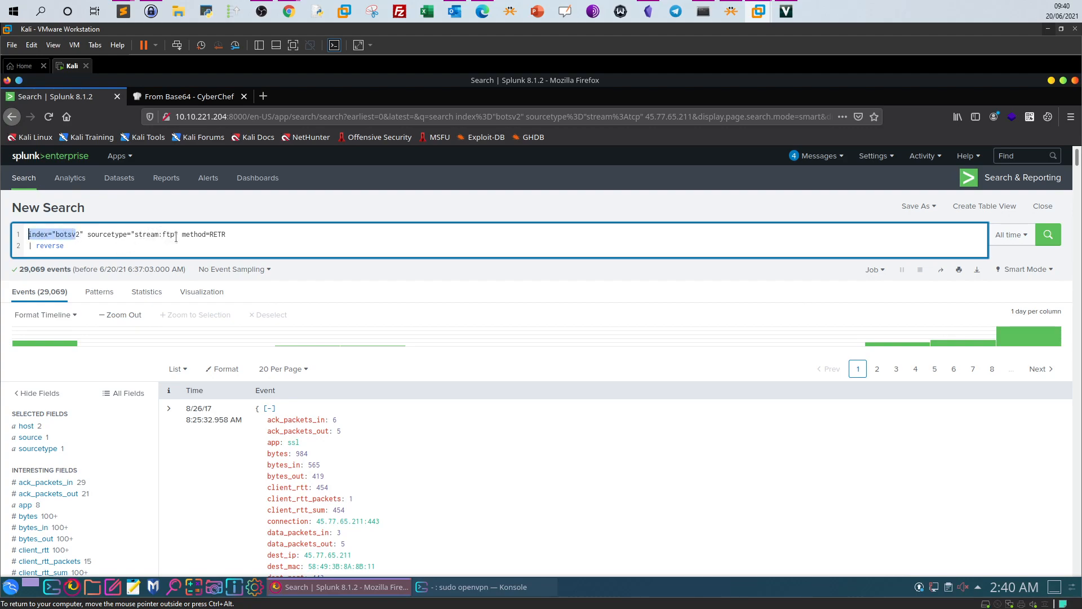
pyautogui.moveTo(174, 235); pyautogui.dragTo(163, 234)
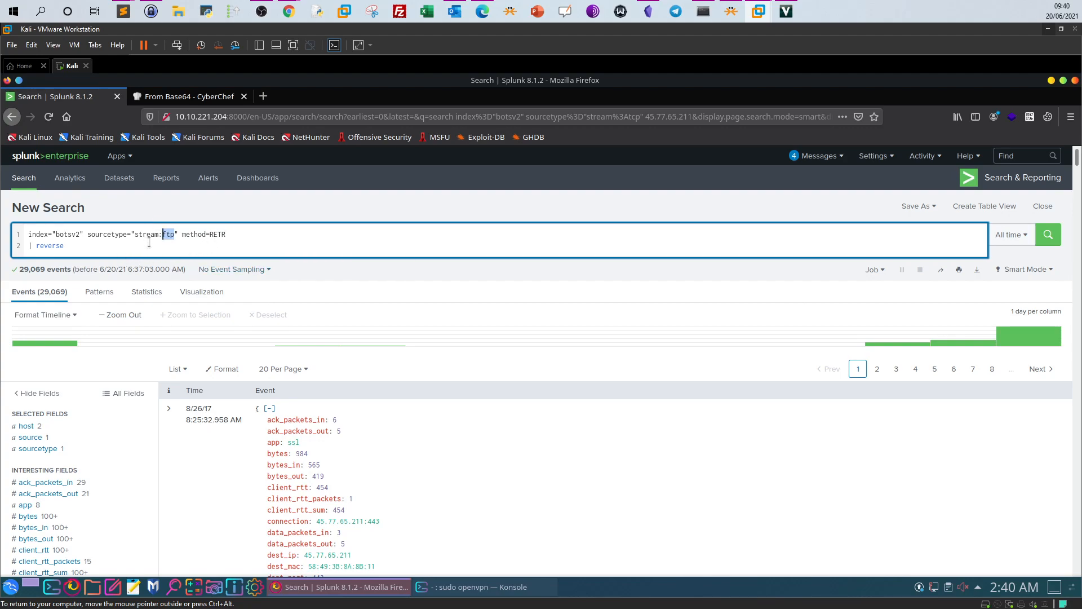
pyautogui.moveTo(225, 237); pyautogui.dragTo(182, 234)
pyautogui.press('BackSpace')
pyautogui.moveTo(77, 250); pyautogui.dragTo(33, 247)
pyautogui.press('BackSpace')
pyautogui.press('BackSpace')
pyautogui.press('BackSpace')
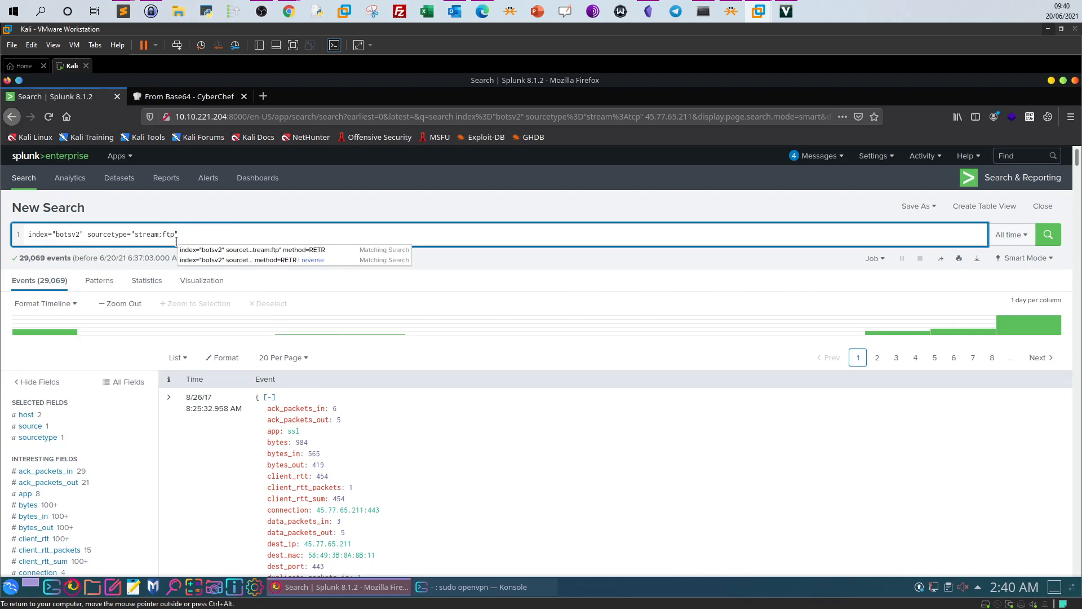
pyautogui.press('Return')
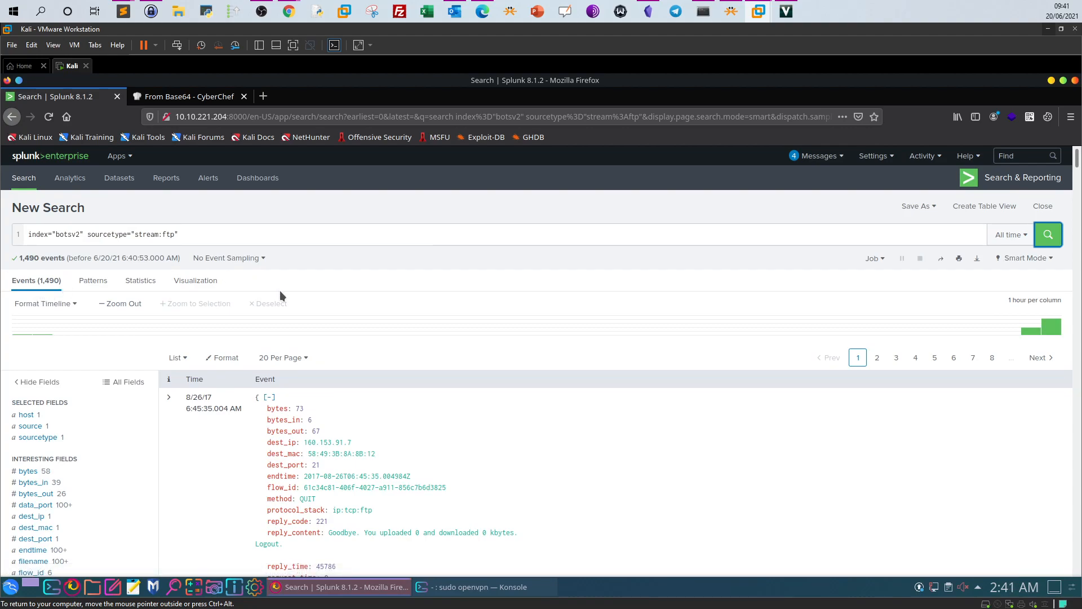
# Show the values of the method field among the interesting fields and filter the FTP events by RETR
pyautogui.scroll(-3, 280, 292)
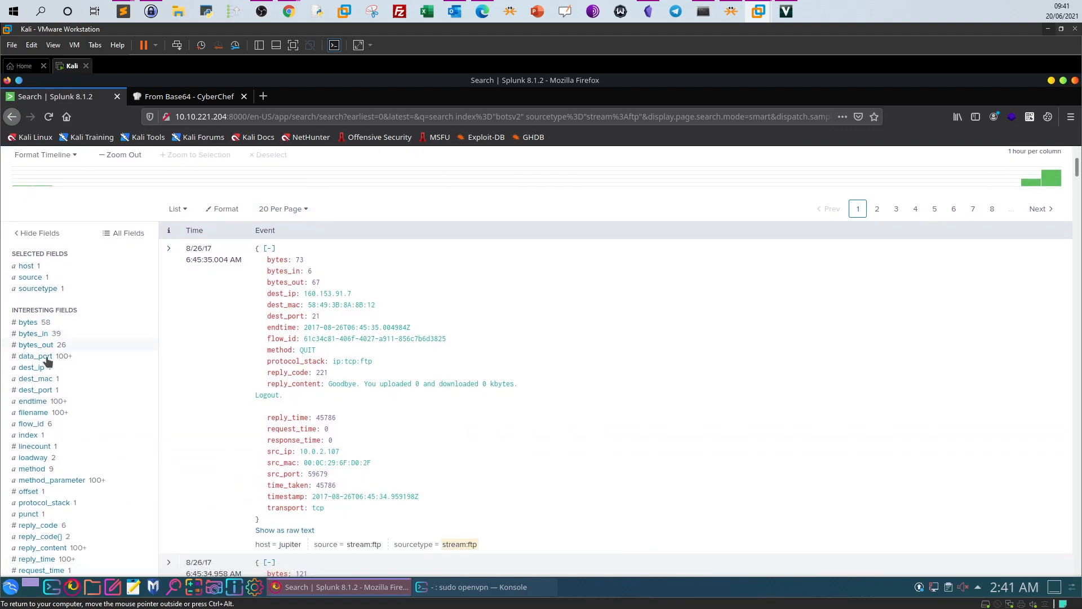
pyautogui.scroll(-2, 47, 378)
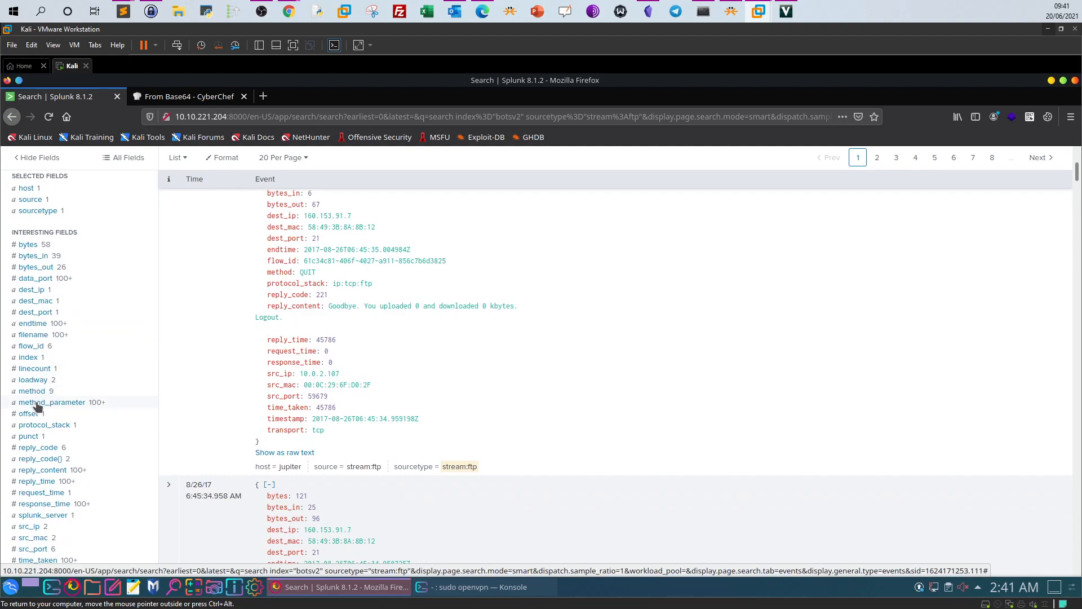
pyautogui.click(32, 391)
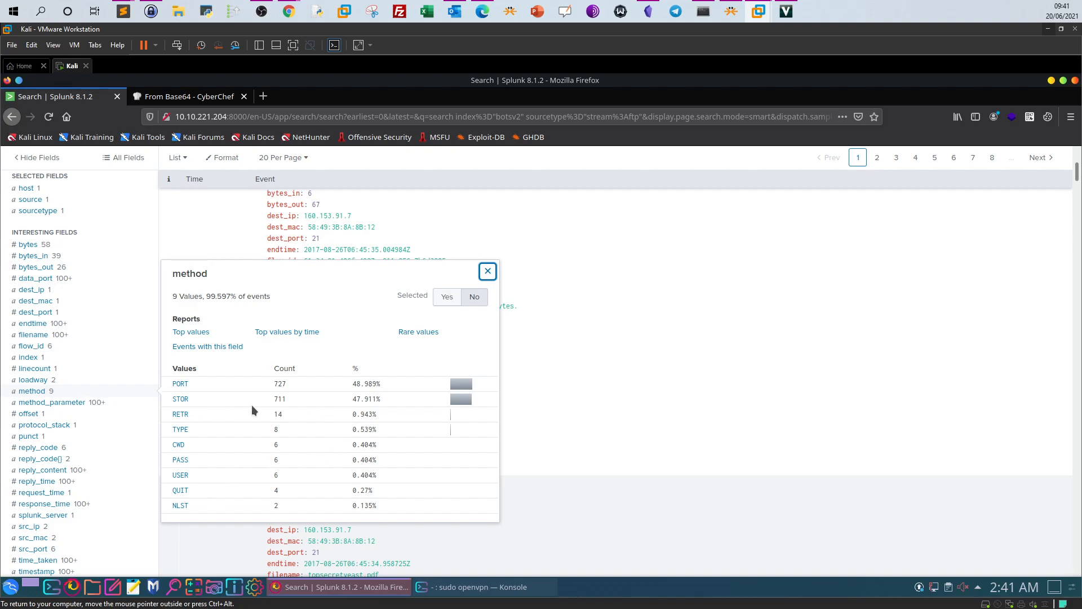
pyautogui.click(179, 414)
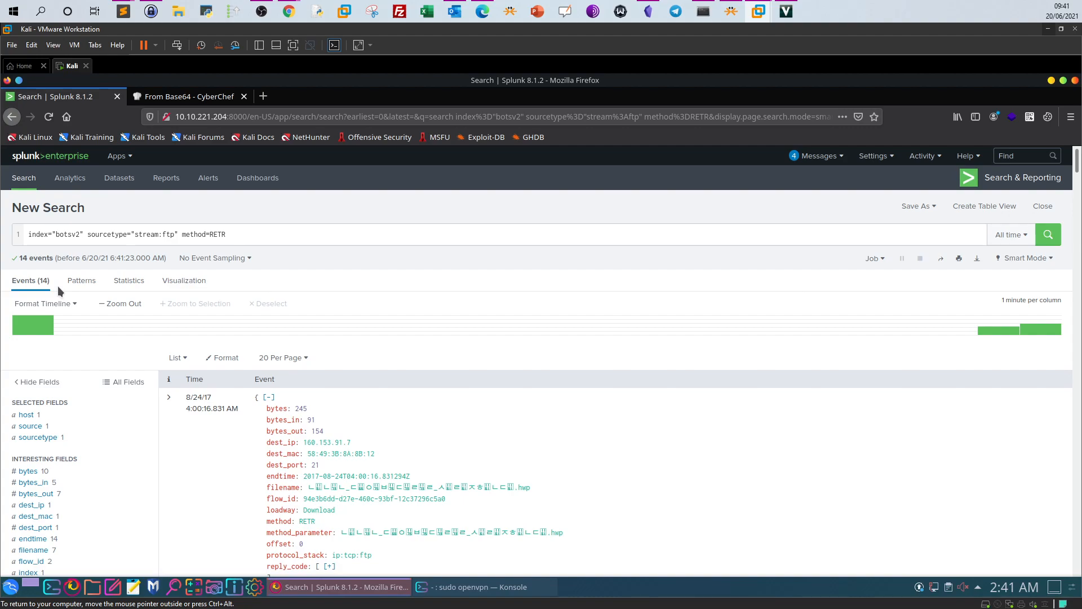
# Append | reverse on a new line to the stream:ftp RETR query and run the search
pyautogui.click(253, 231)
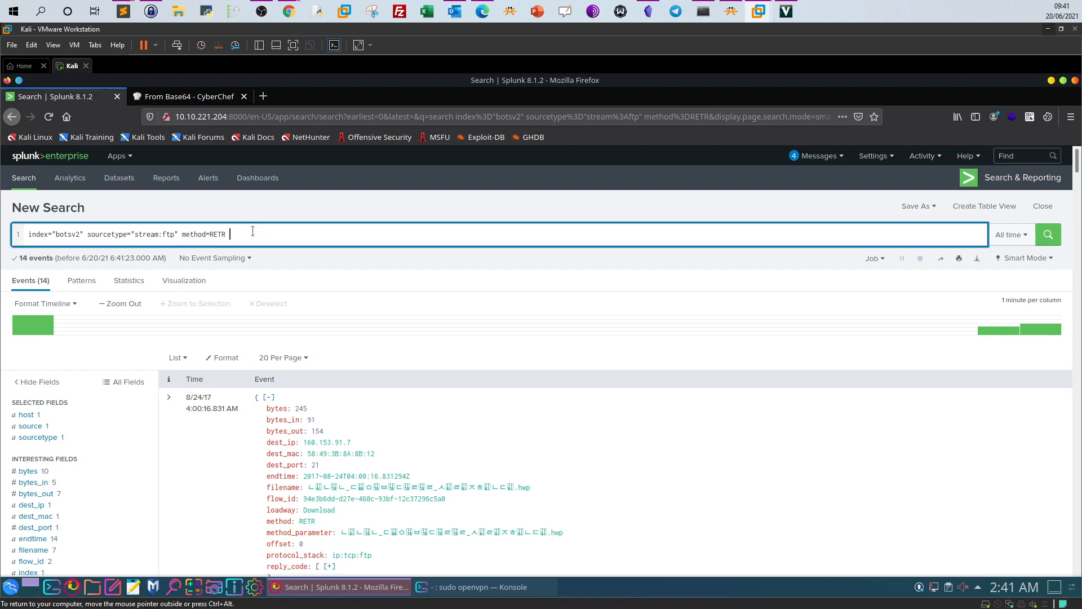
pyautogui.write('| reveer')
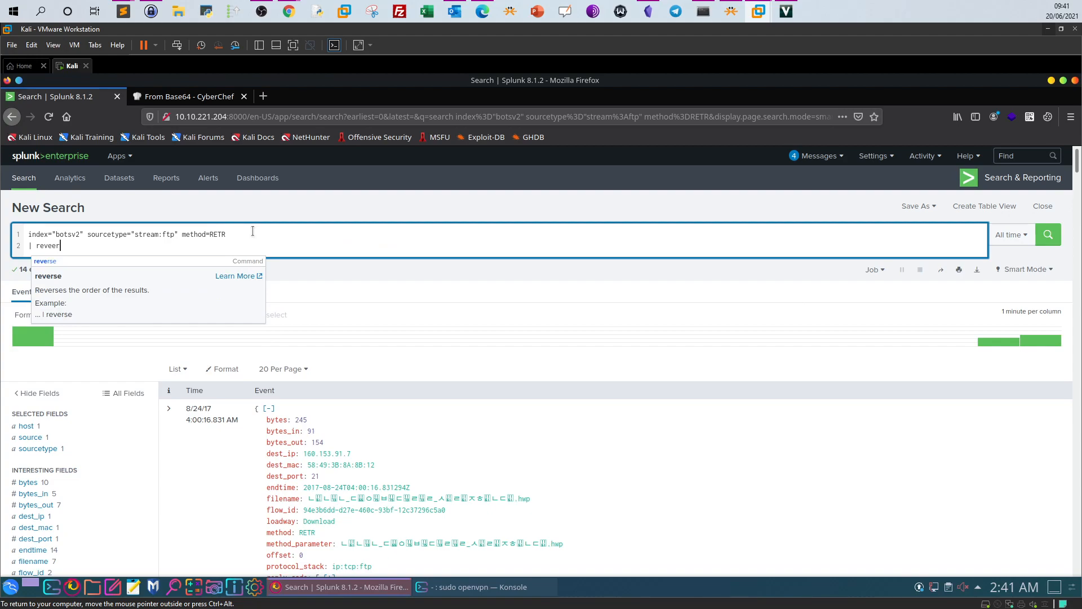
pyautogui.press('BackSpace')
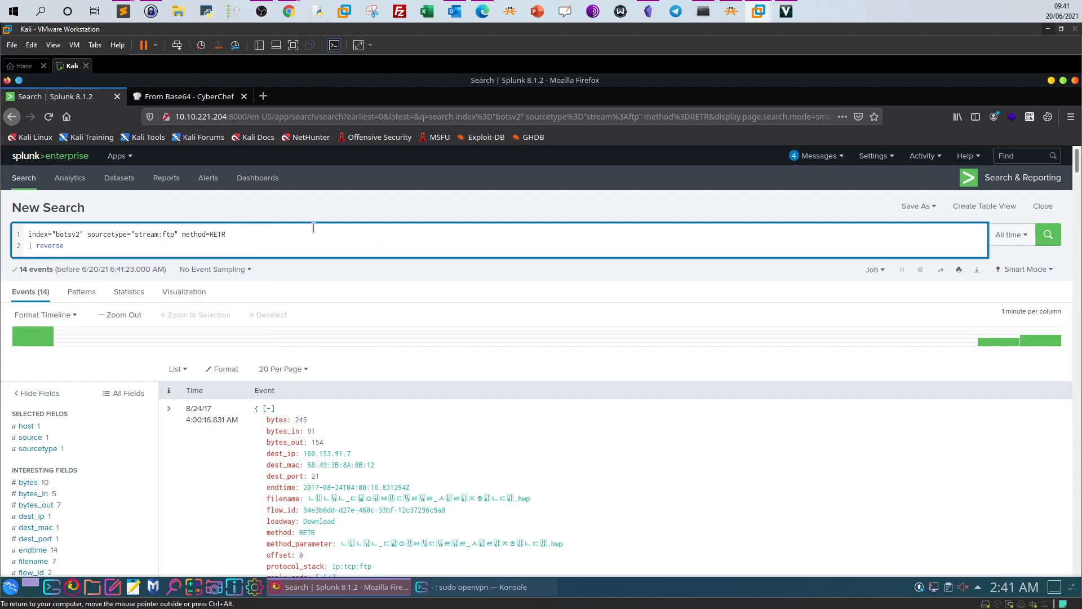
pyautogui.click(1048, 235)
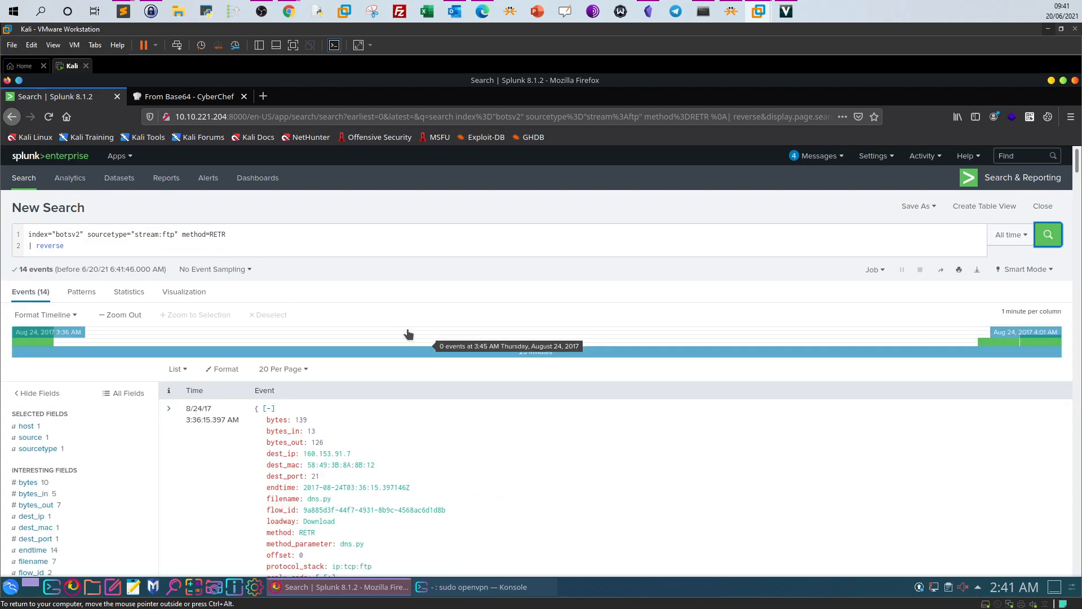
# Examine the earliest FTP download events and highlight the download size and transfer message in the nc.exe event
pyautogui.scroll(-3, 406, 323)
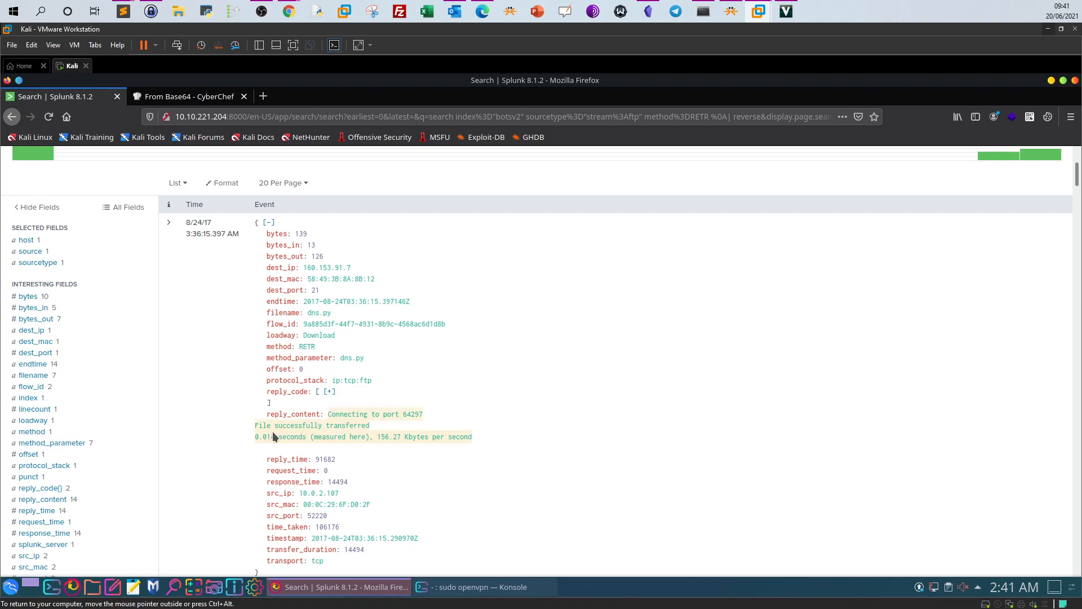
pyautogui.scroll(-6, 367, 430)
pyautogui.scroll(-1, 367, 428)
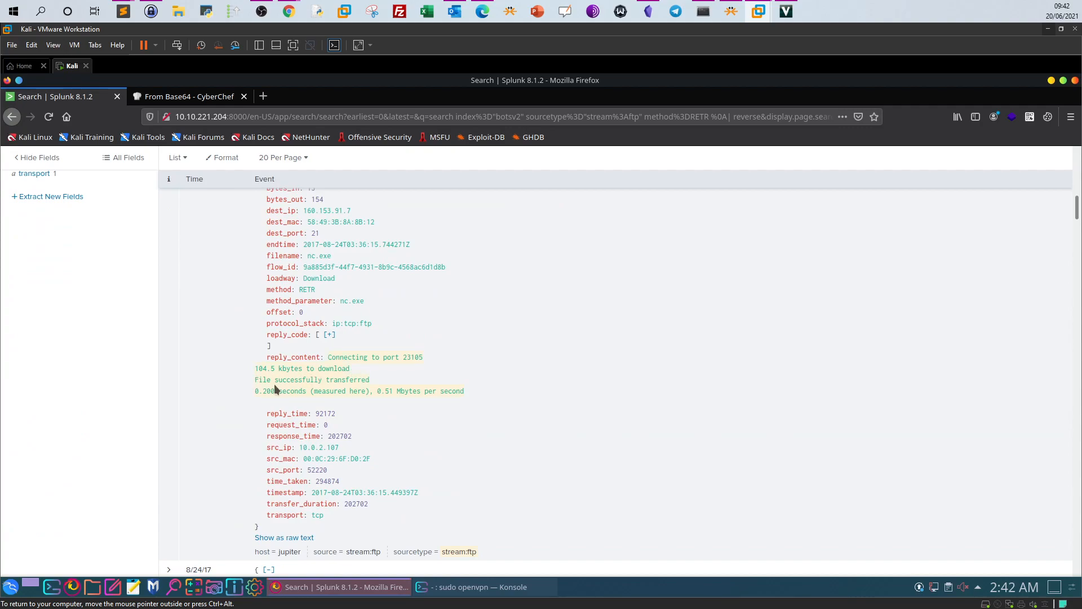
pyautogui.moveTo(350, 369); pyautogui.dragTo(255, 370)
pyautogui.moveTo(257, 381); pyautogui.dragTo(355, 379)
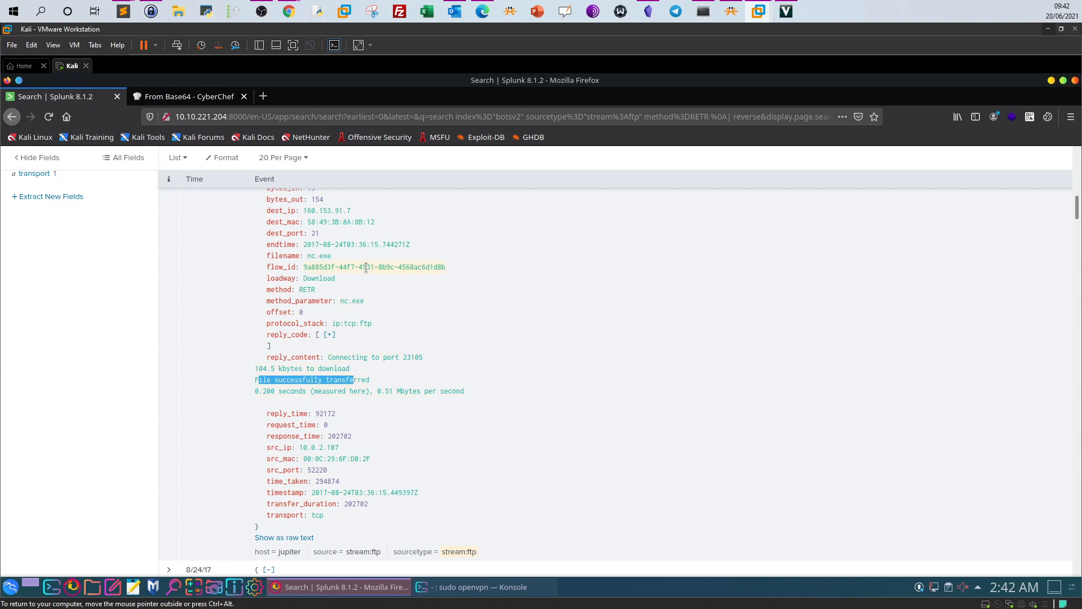
pyautogui.scroll(2, 370, 262)
pyautogui.scroll(-3, 371, 261)
pyautogui.scroll(2, 383, 293)
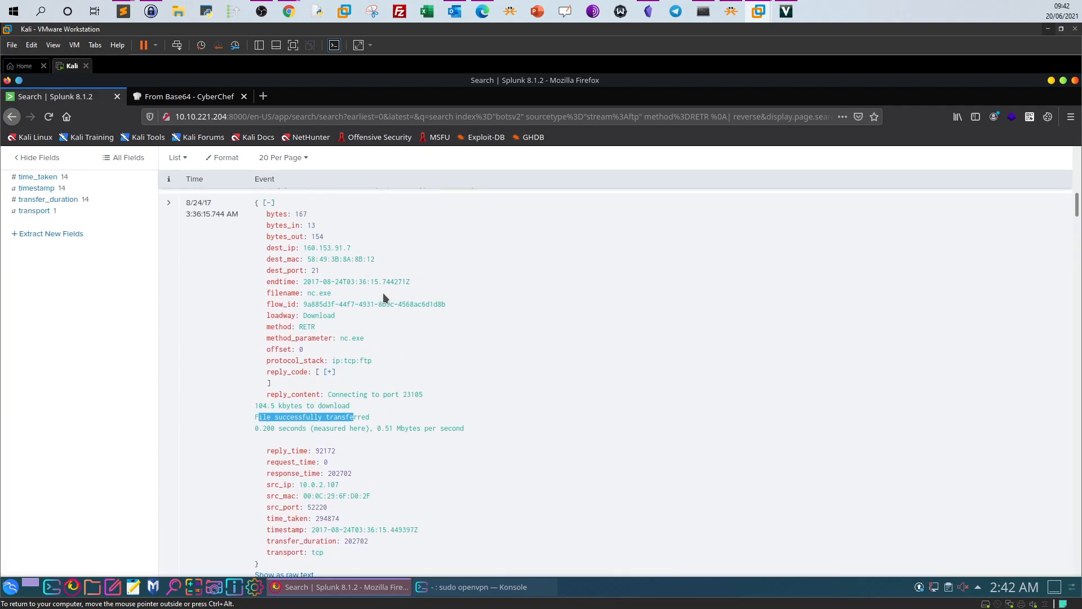
# Show the nc.exe download event as raw text and read its reply content
pyautogui.scroll(-2, 383, 293)
pyautogui.click(291, 508)
pyautogui.click(298, 500)
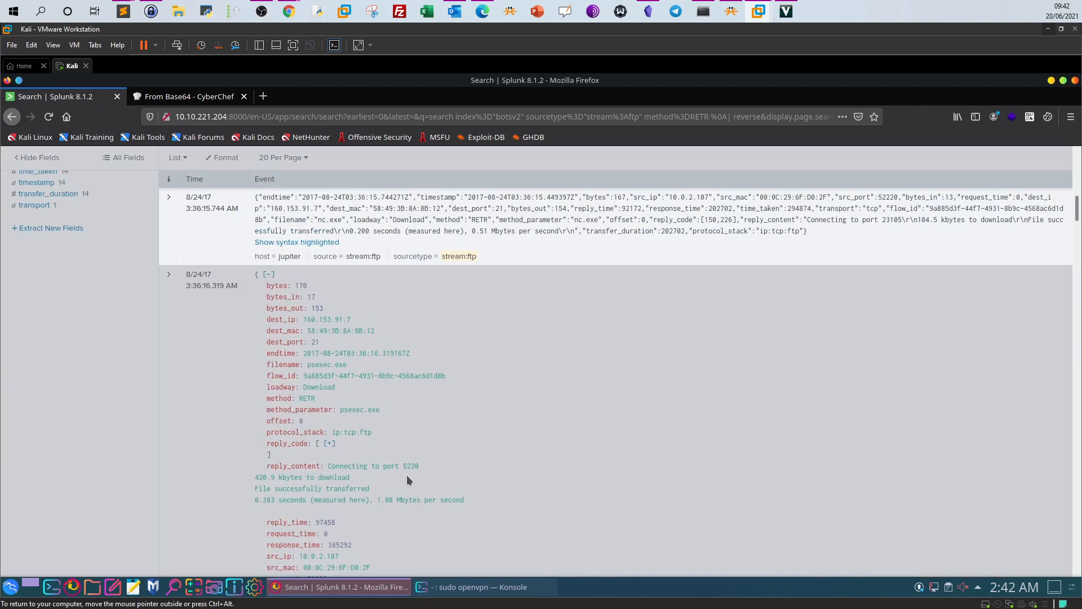
pyautogui.scroll(1, 471, 379)
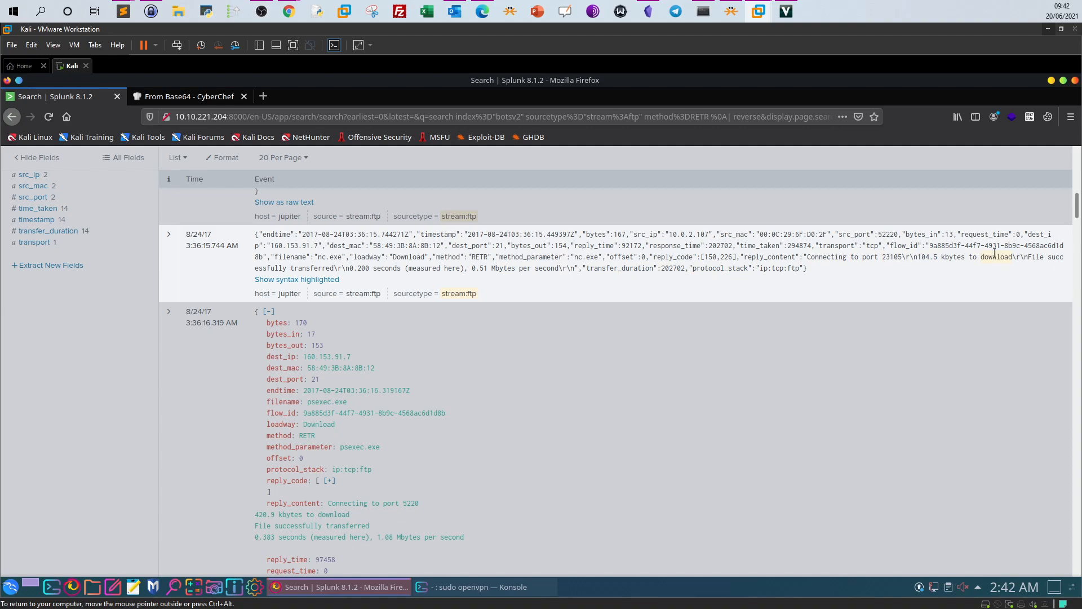
# Show the python-2.7.6.amd64.msi download event as raw text and highlight its method_parameter field name
pyautogui.scroll(-10, 604, 251)
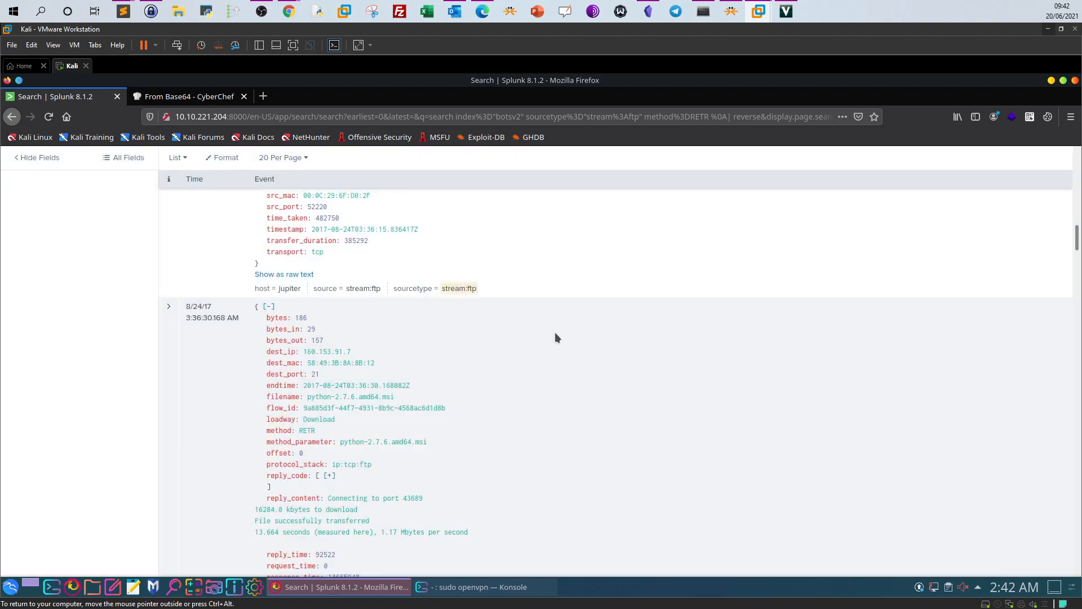
pyautogui.scroll(-2, 493, 380)
pyautogui.click(284, 415)
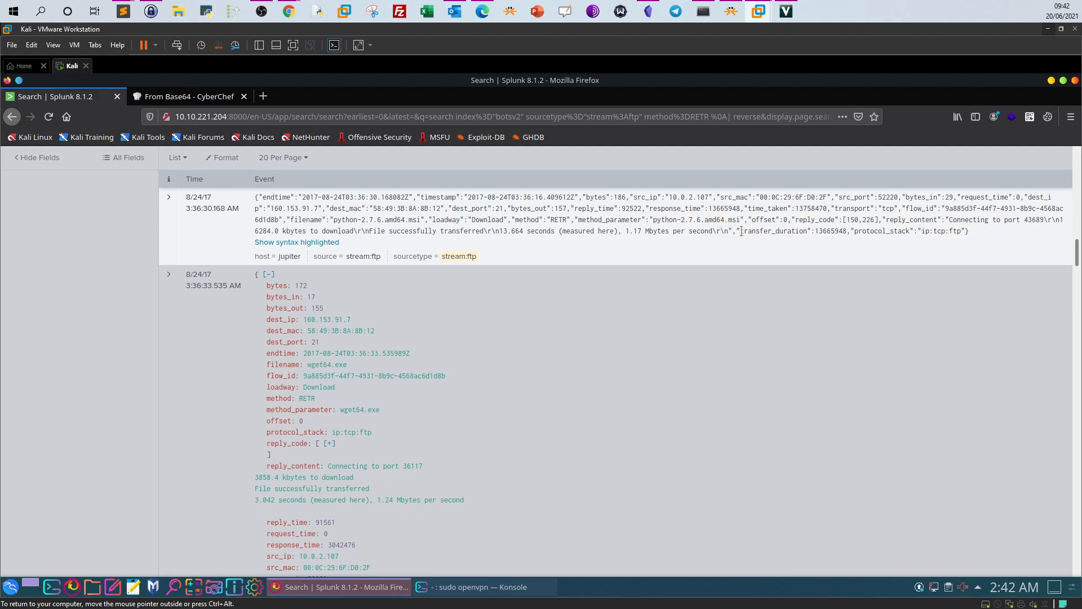
pyautogui.scroll(2, 741, 229)
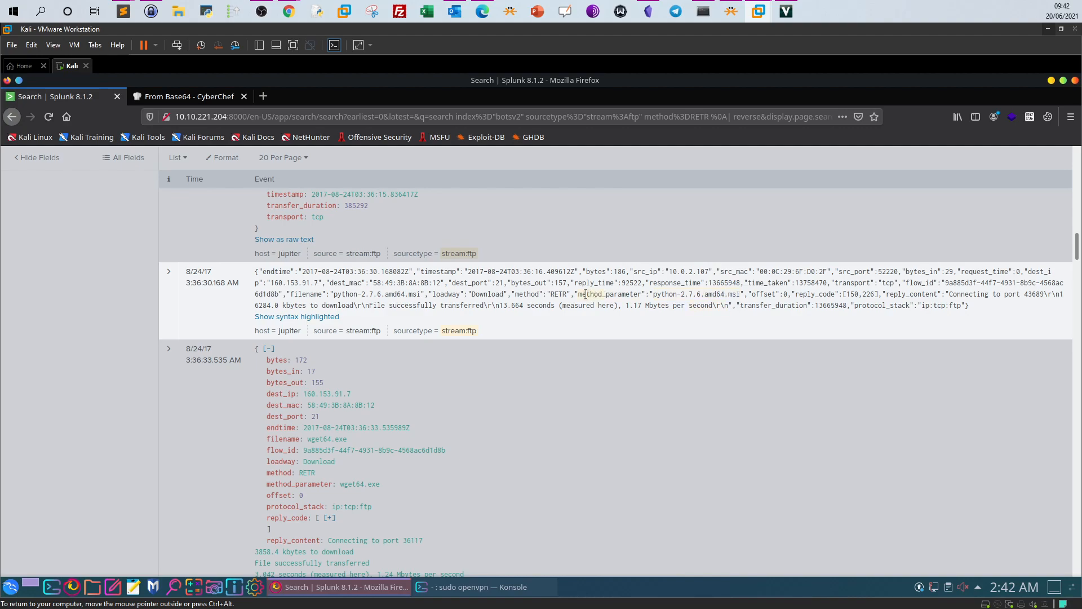
pyautogui.moveTo(579, 294); pyautogui.dragTo(645, 295)
# Append | table method_paramter to the reversed FTP query, checking the fields list, and run the search
pyautogui.scroll(10, 1069, 254)
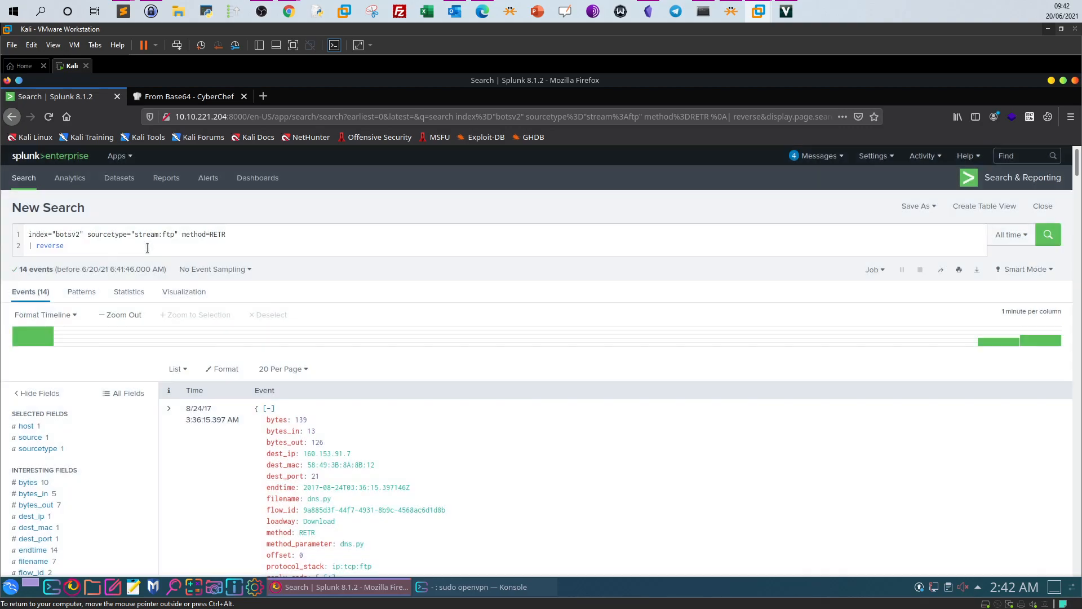
pyautogui.click(107, 244)
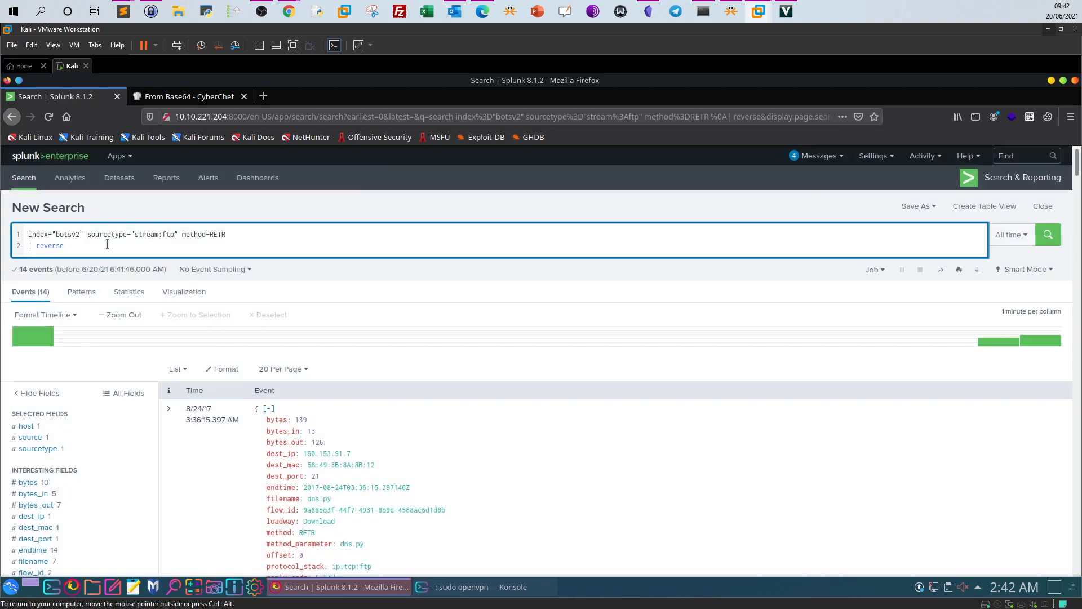
pyautogui.write('| t')
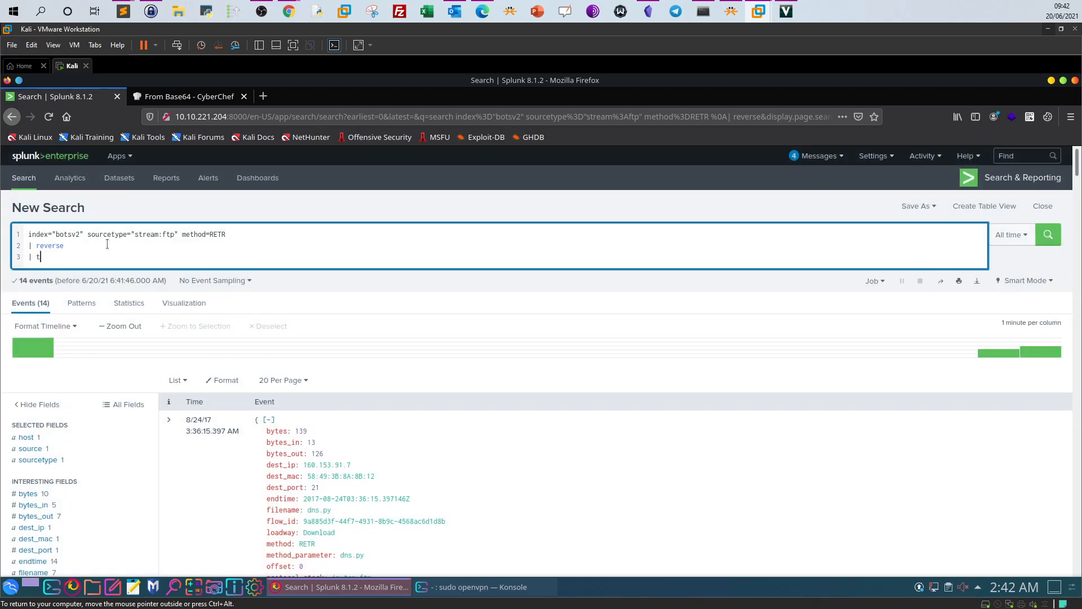
pyautogui.write('able method')
pyautogui.scroll(-5, 158, 338)
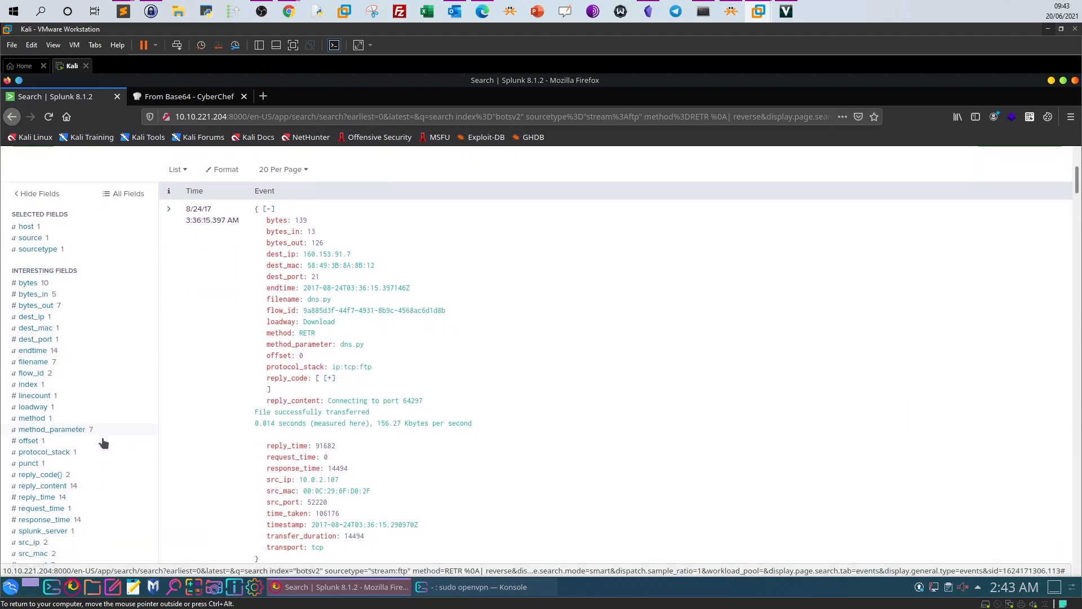
pyautogui.scroll(-3, 103, 442)
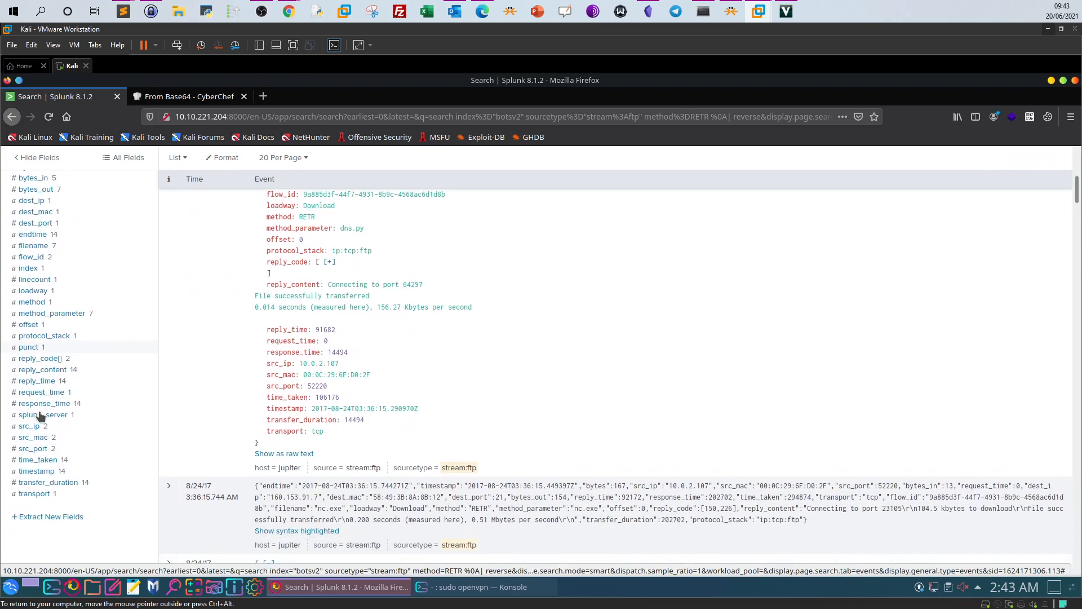
pyautogui.scroll(2, 132, 298)
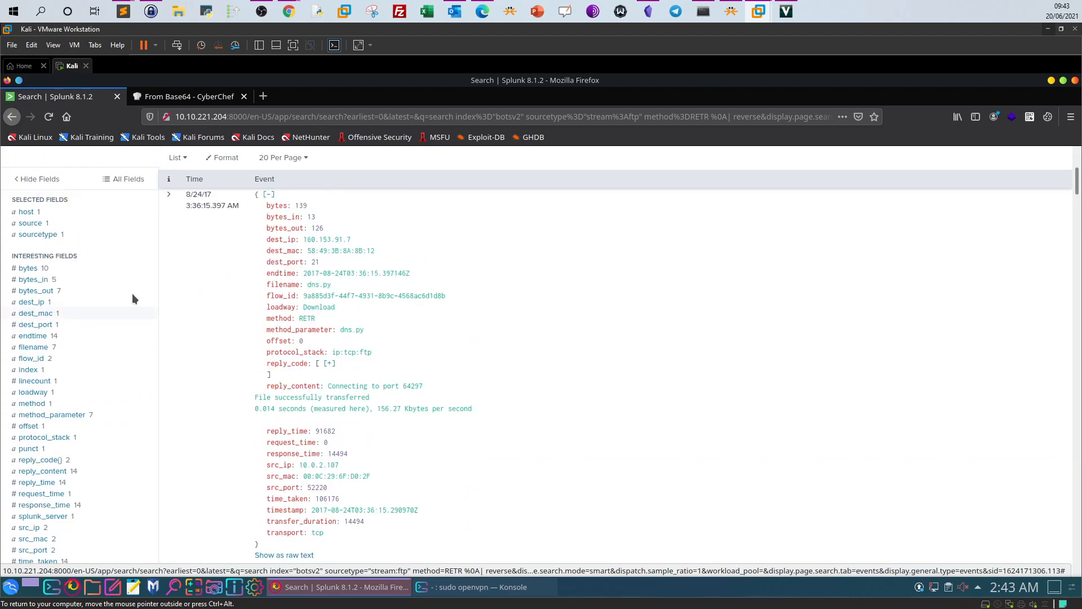
pyautogui.scroll(5, 132, 298)
pyautogui.write('_paramter')
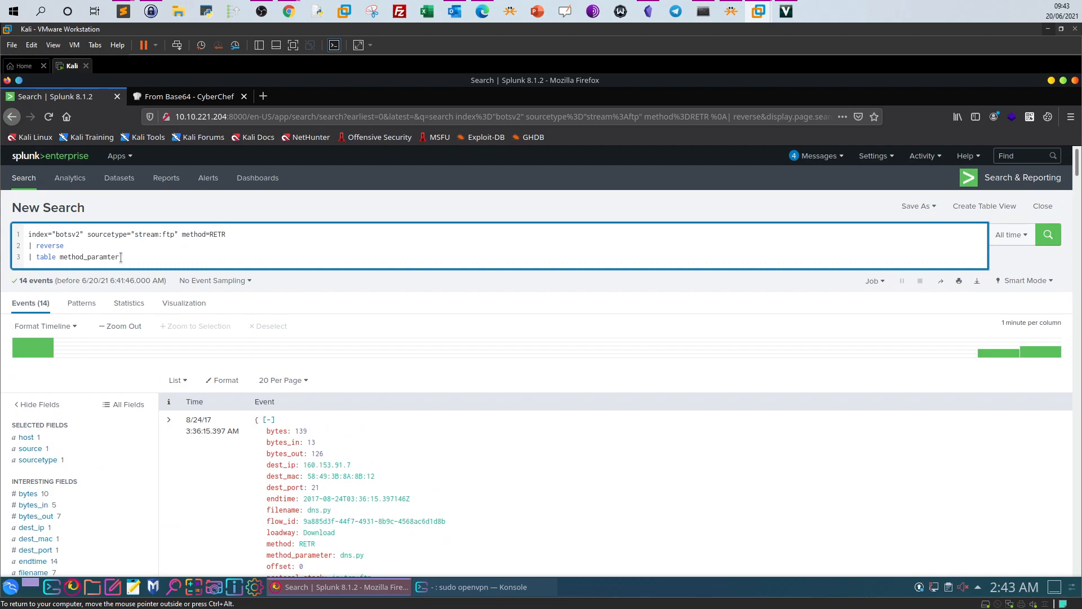
pyautogui.click(1048, 235)
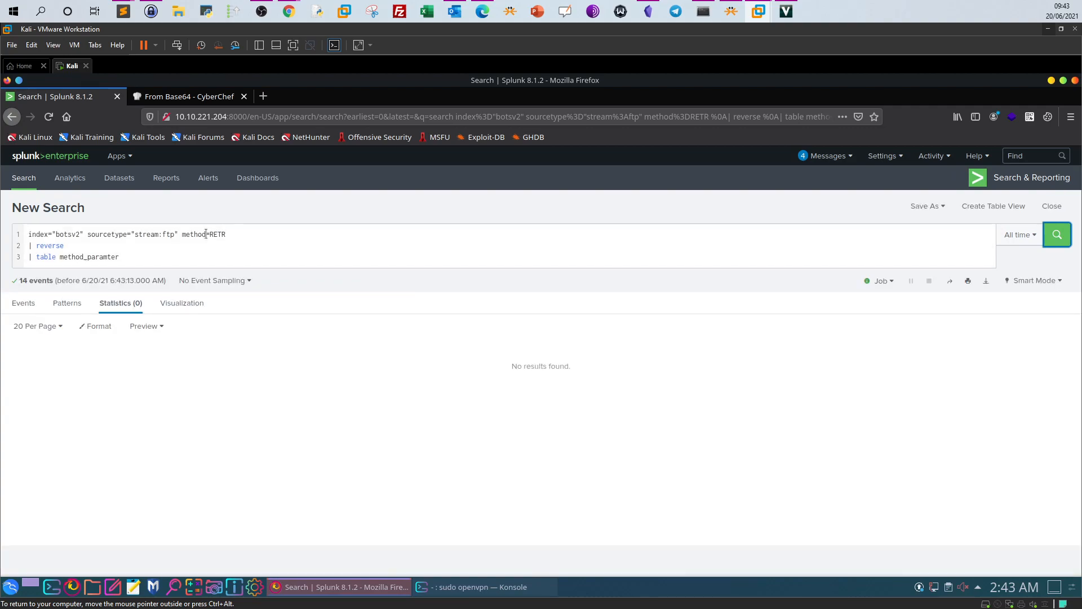
# Correct the table field name to method_parameter, rerun the search and review the listed file names
pyautogui.click(109, 257)
pyautogui.write('e')
pyautogui.click(1057, 235)
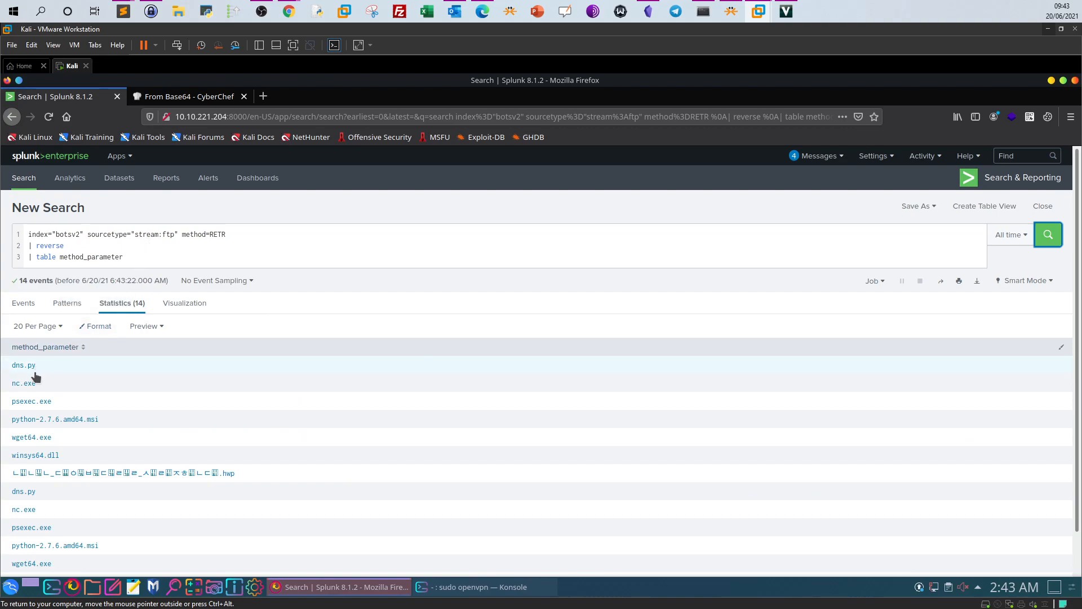
pyautogui.scroll(-1, 58, 424)
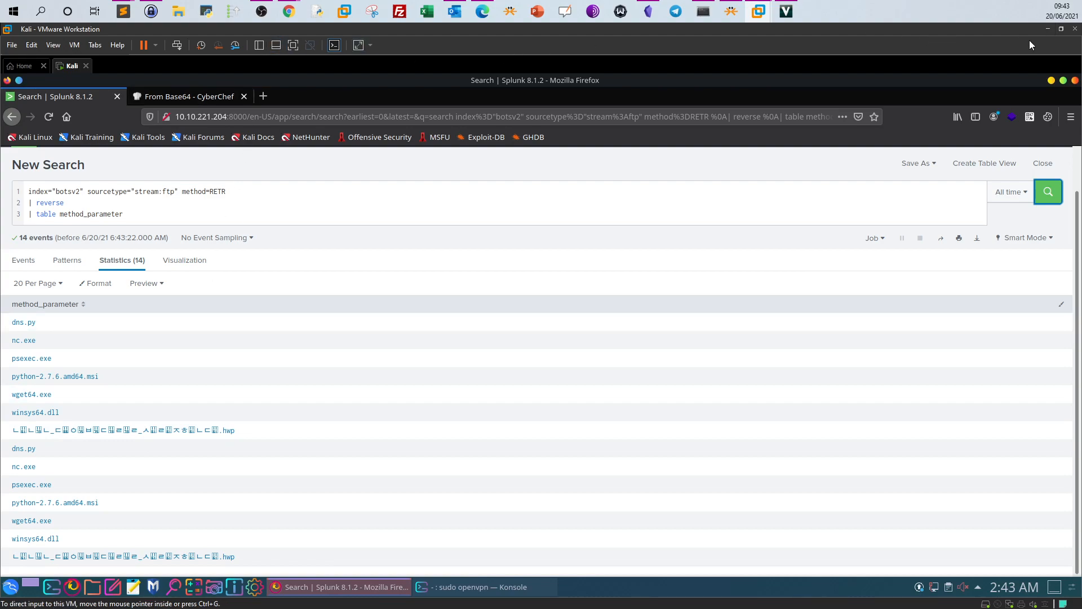
# Return to the TryHackMe page in Chrome and highlight the question on the person implicated in the file's metadata
pyautogui.click(1047, 29)
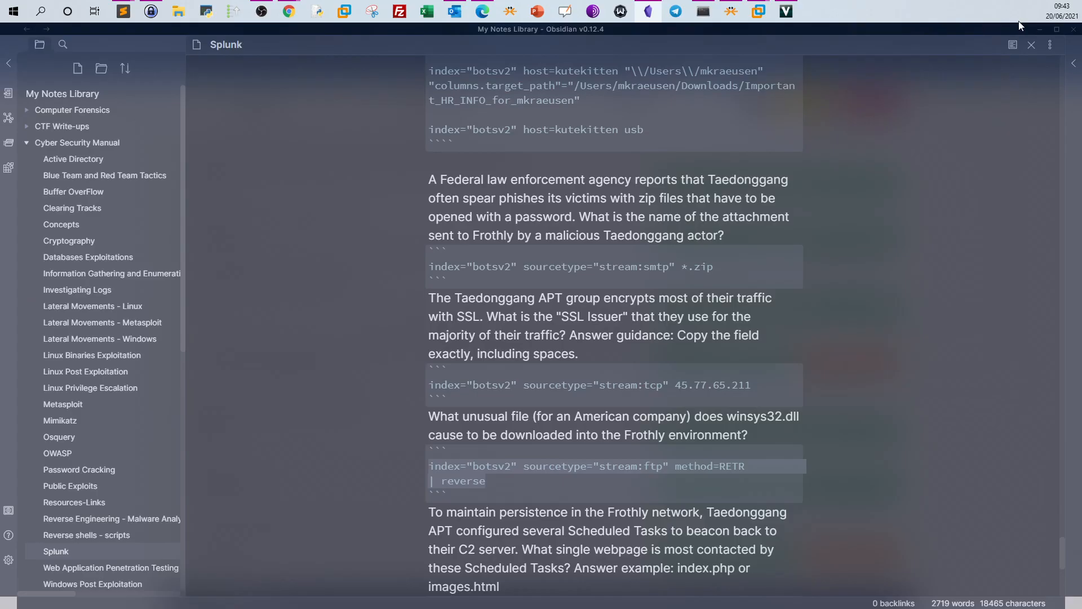
pyautogui.click(1040, 29)
pyautogui.scroll(-1, 349, 361)
pyautogui.moveTo(182, 337); pyautogui.dragTo(424, 335)
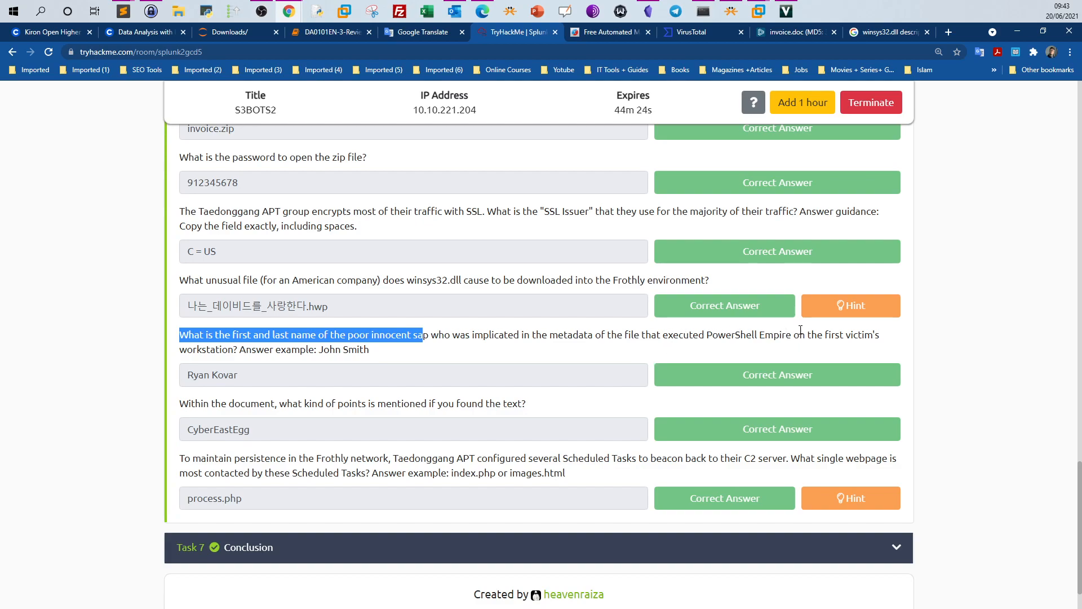
pyautogui.click(368, 334)
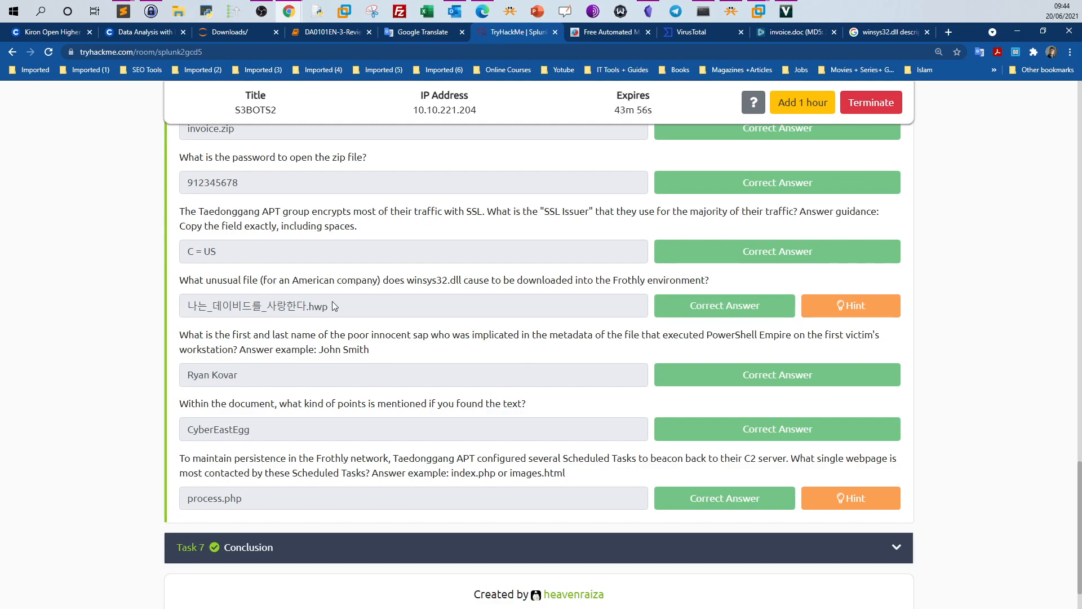
# Check the Hybrid Analysis report and VirusTotal's detections and details of invoice.doc for the author metadata
pyautogui.click(581, 32)
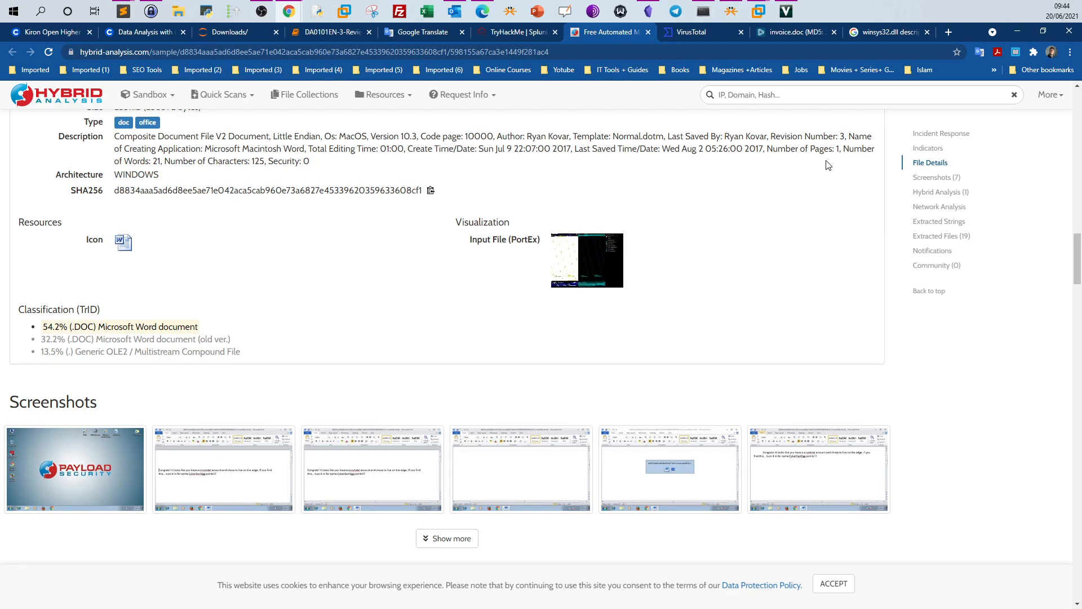
pyautogui.click(703, 32)
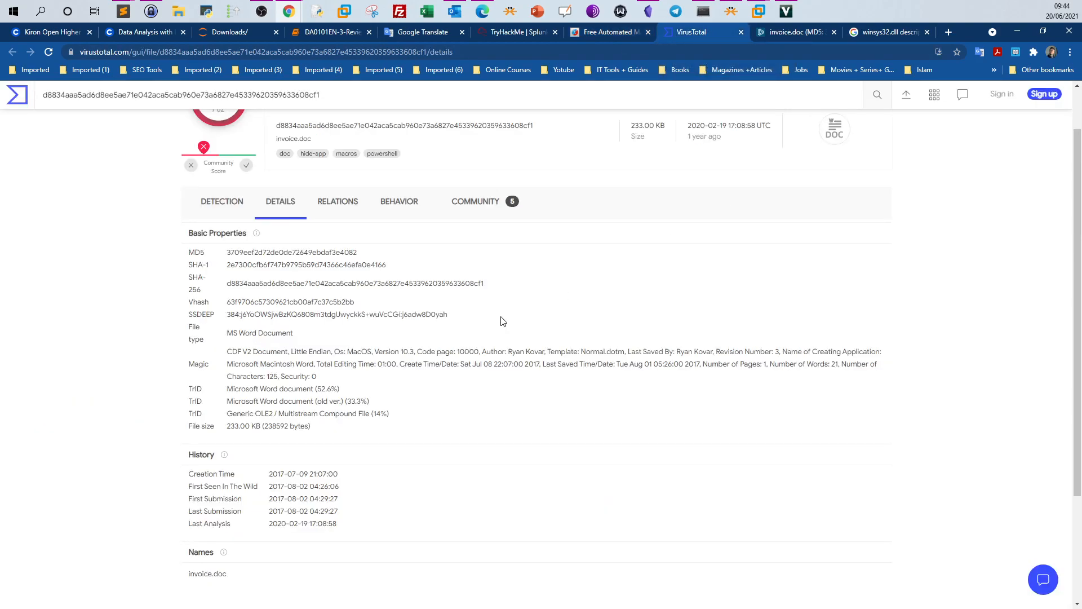
pyautogui.click(221, 258)
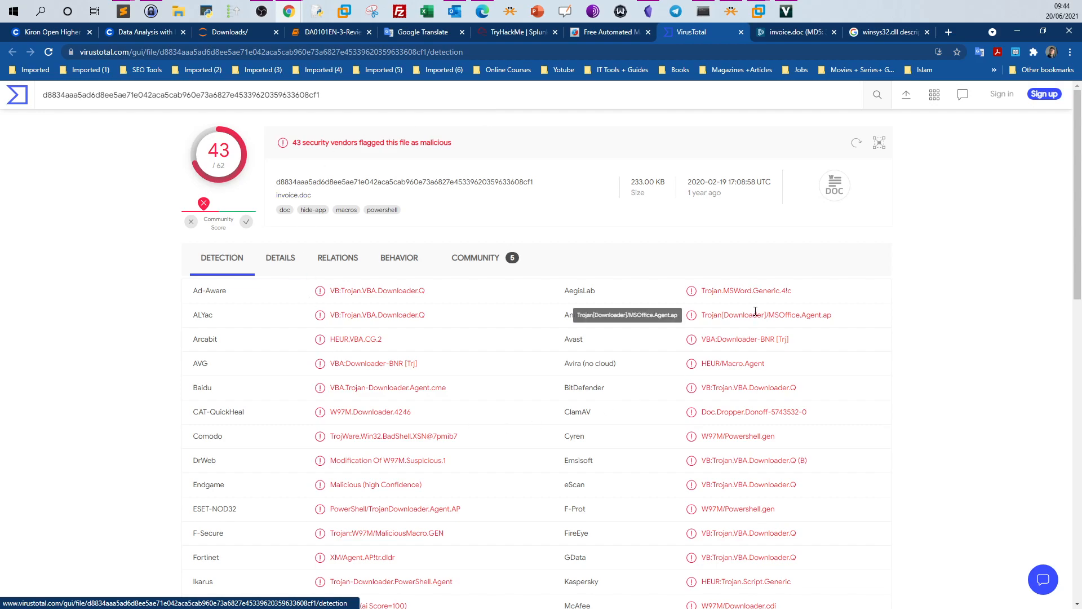
pyautogui.click(281, 270)
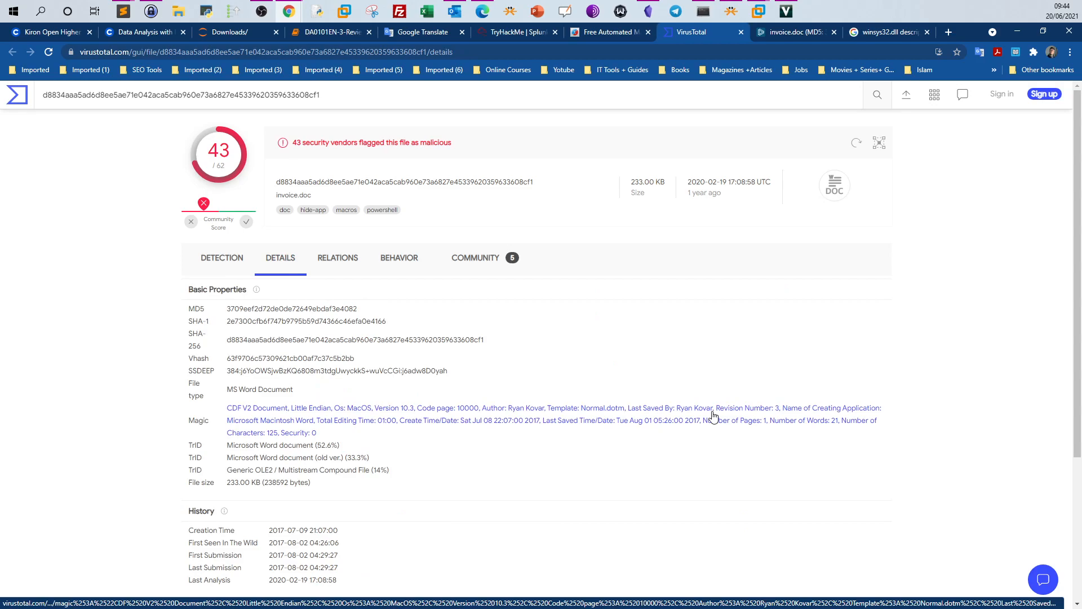
pyautogui.scroll(-3, 713, 416)
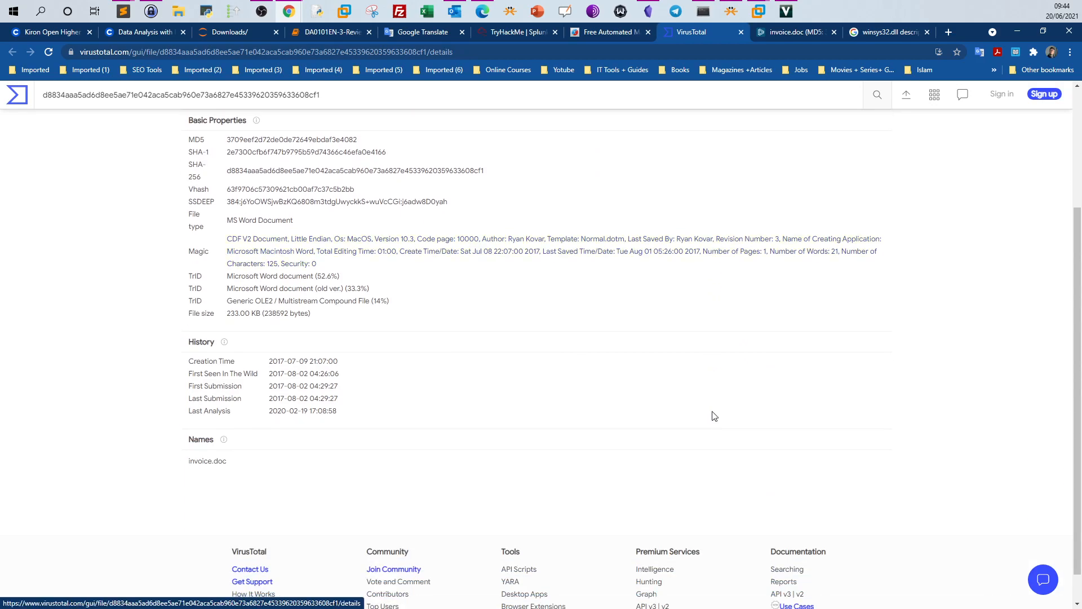
pyautogui.scroll(1, 713, 416)
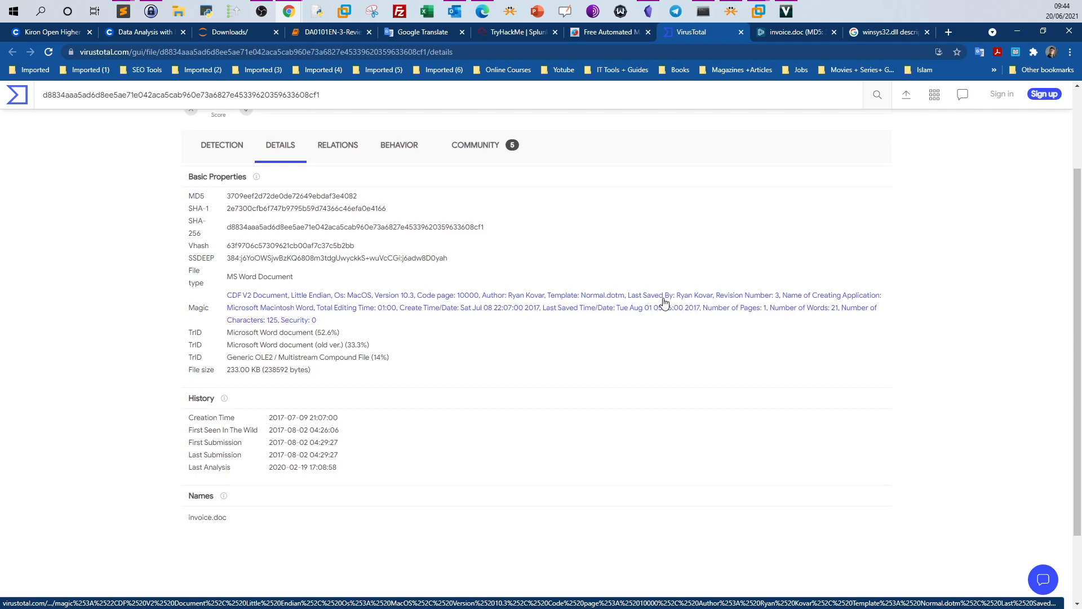
# Return to the TryHackMe questions, highlight the metadata name answer and review the question on points mentioned in the document
pyautogui.click(530, 34)
pyautogui.moveTo(186, 404); pyautogui.dragTo(369, 415)
pyautogui.click(367, 412)
pyautogui.scroll(1, 367, 411)
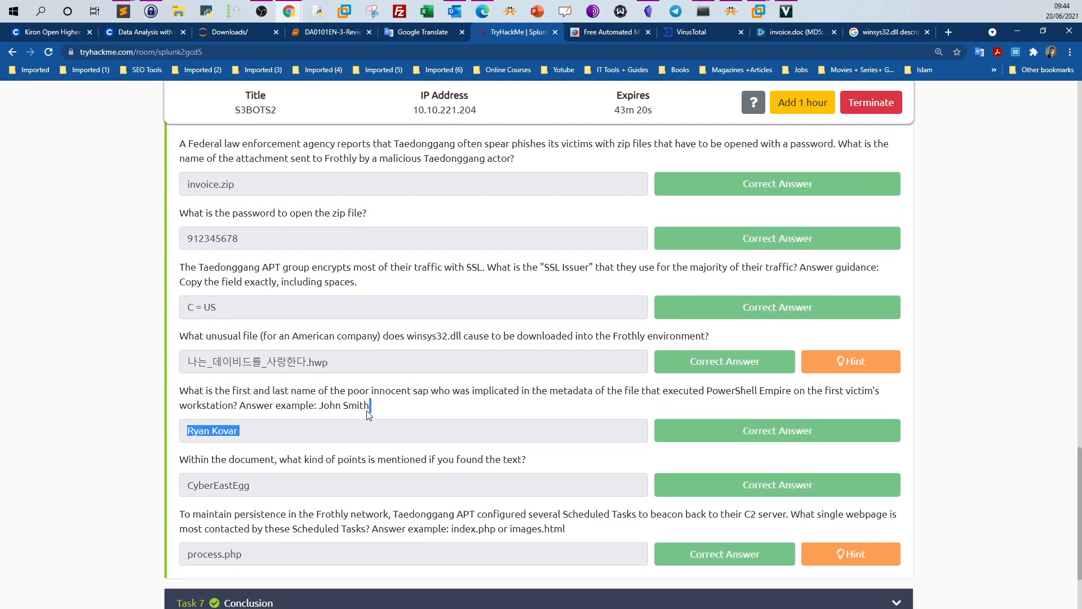
pyautogui.scroll(-2, 388, 458)
pyautogui.doubleClick(371, 346)
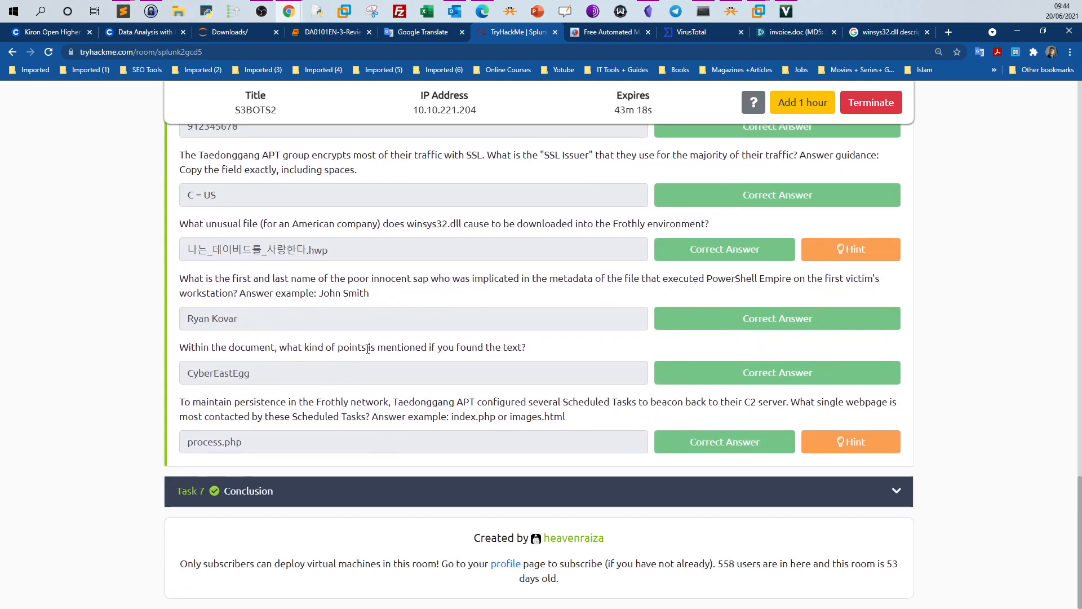
pyautogui.click(394, 360)
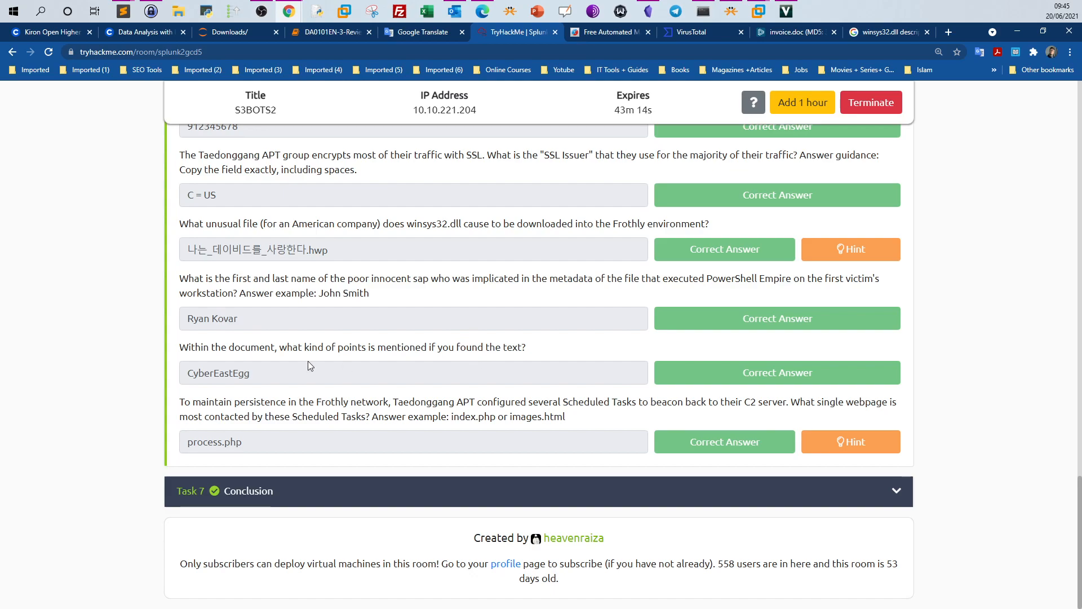
# Highlight the start of the question on points mentioned within the document and open the Any.run report for invoice.doc
pyautogui.moveTo(184, 351); pyautogui.dragTo(277, 357)
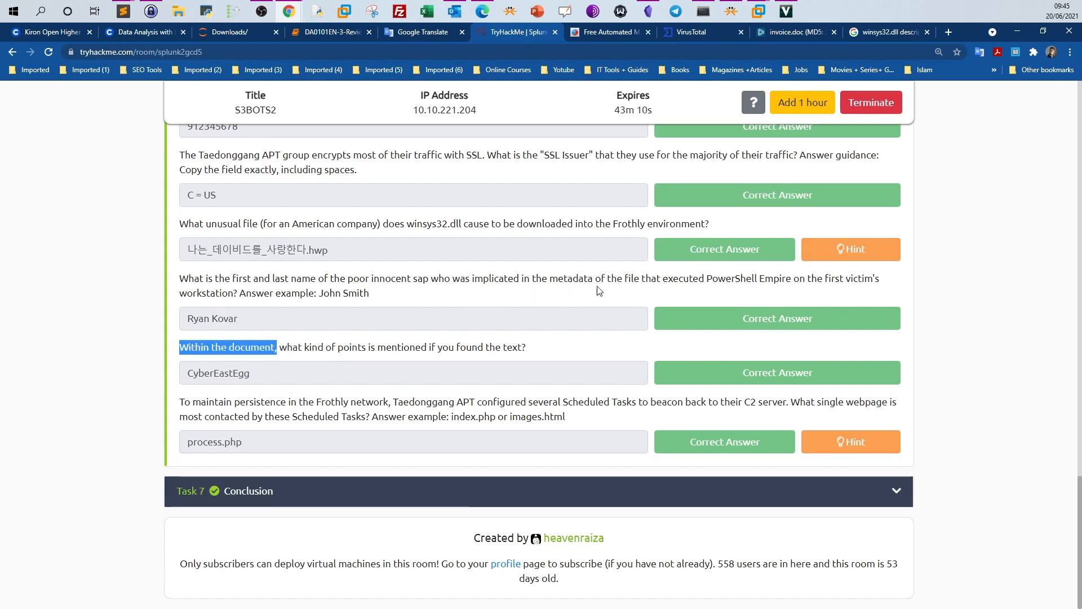
pyautogui.click(677, 287)
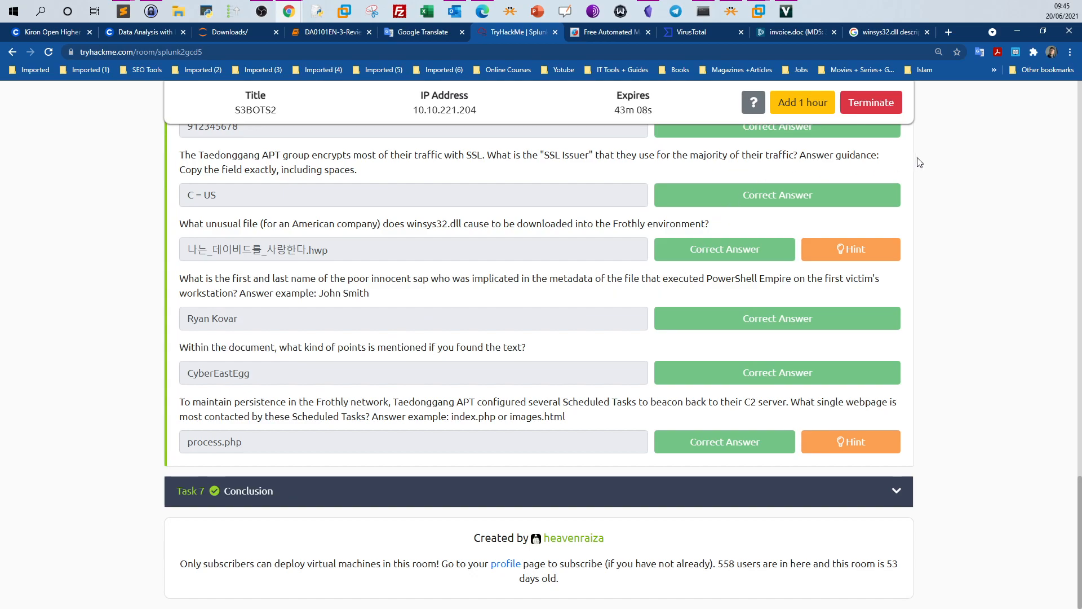
pyautogui.click(783, 35)
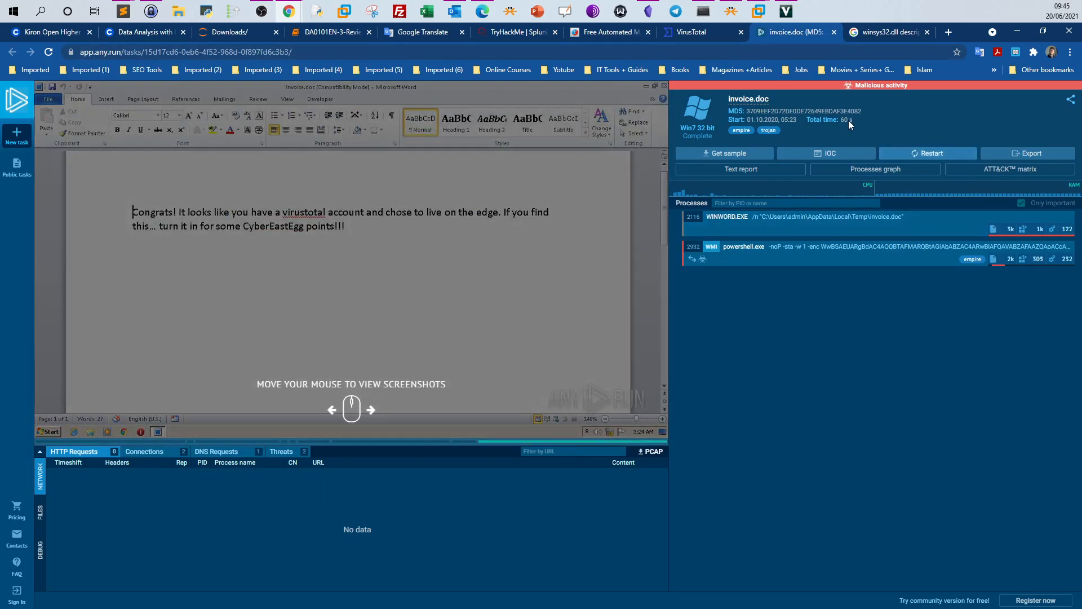
# Locate the Any.run link under Questions 5 & 6 on the TryHackMe page, and read the document text in the Any.run report
pyautogui.click(519, 33)
pyautogui.scroll(10, 565, 249)
pyautogui.scroll(-1, 567, 254)
pyautogui.scroll(-3, 567, 255)
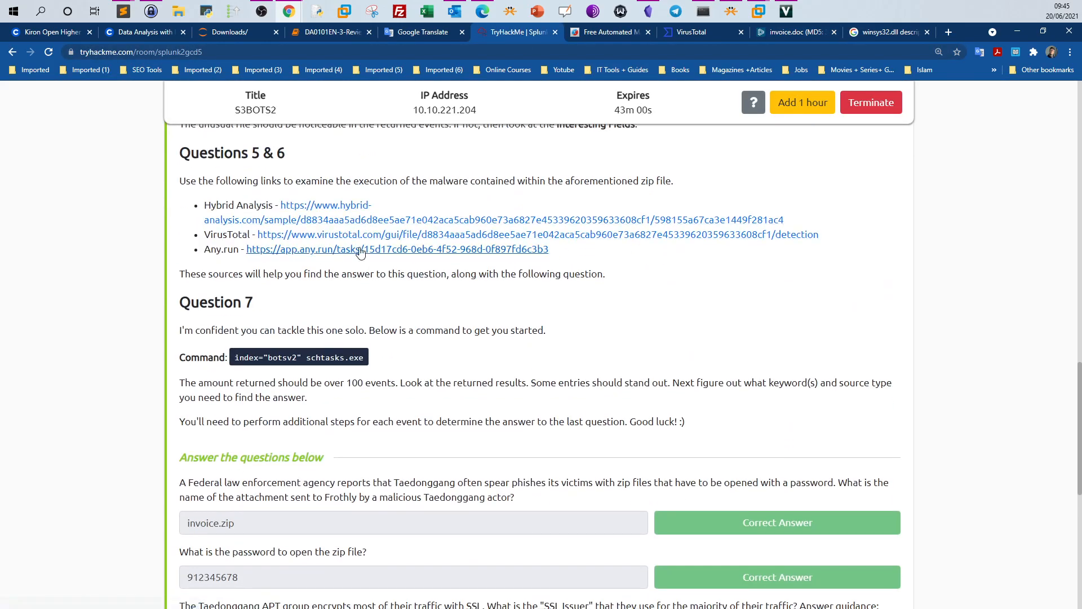
pyautogui.scroll(-5, 372, 248)
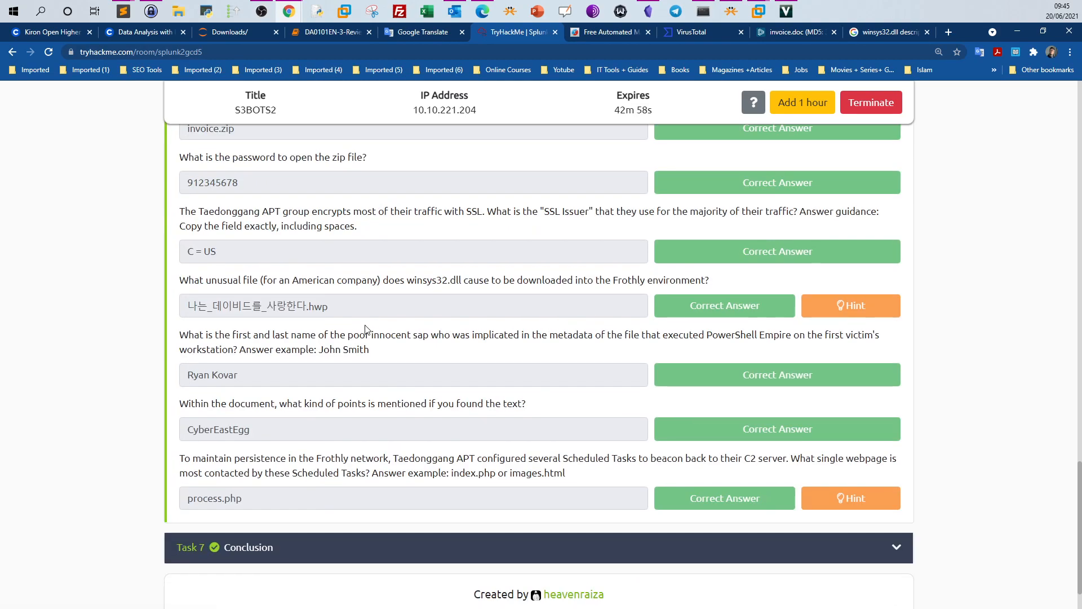
pyautogui.click(780, 39)
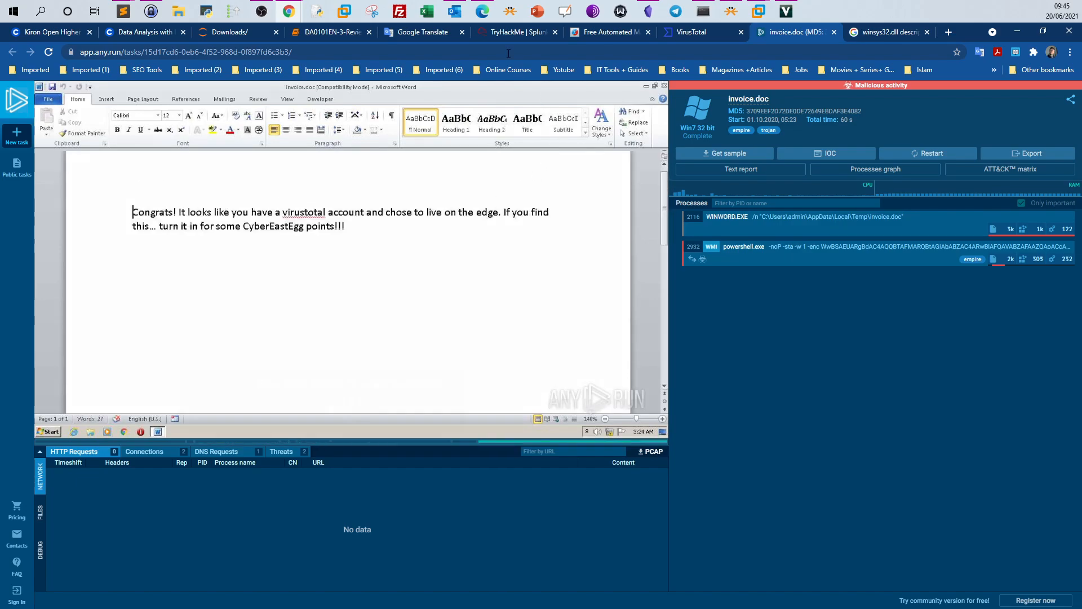
# Return to the TryHackMe questions and highlight the answer CyberEastEgg
pyautogui.click(516, 32)
pyautogui.moveTo(248, 428); pyautogui.dragTo(191, 434)
pyautogui.scroll(-1, 191, 419)
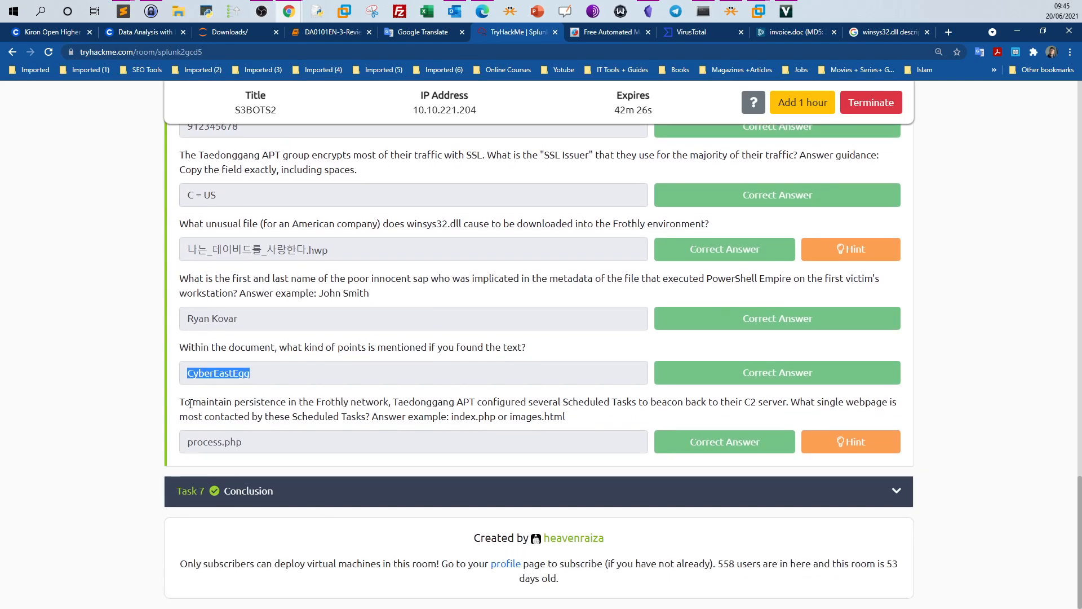
# Highlight the key phrases of the last question on Frothly network persistence, Scheduled Tasks and the most contacted webpage
pyautogui.moveTo(185, 404); pyautogui.dragTo(389, 403)
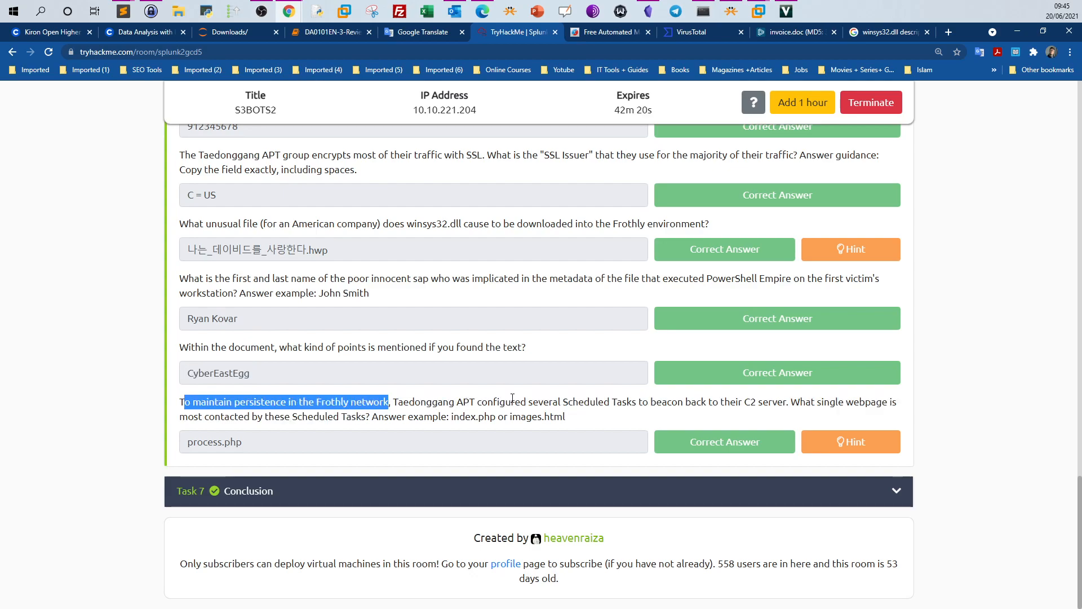
pyautogui.moveTo(533, 403); pyautogui.dragTo(639, 405)
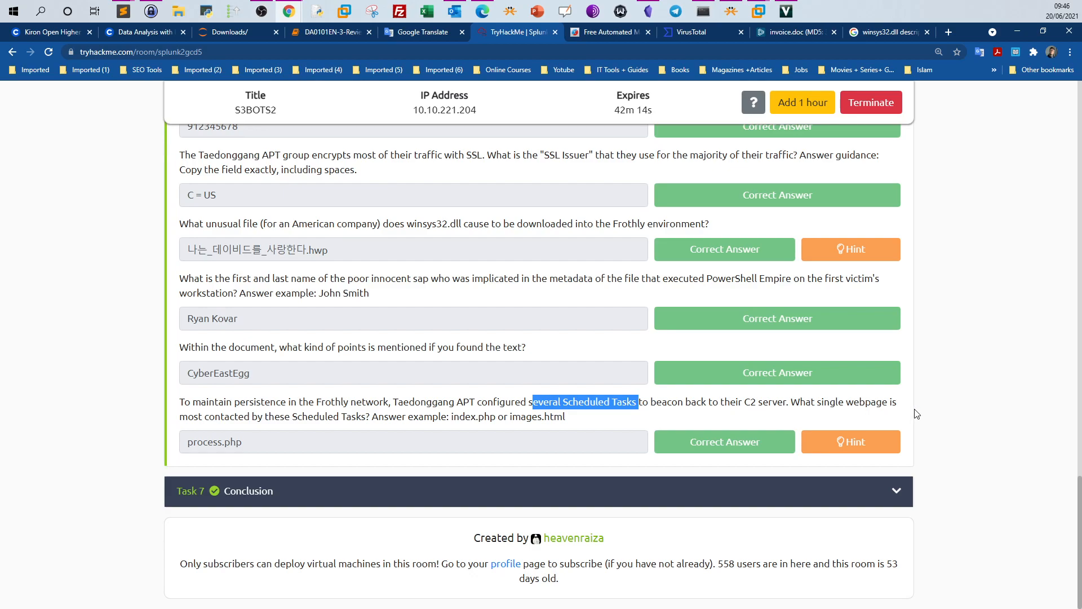
pyautogui.moveTo(180, 417); pyautogui.dragTo(364, 418)
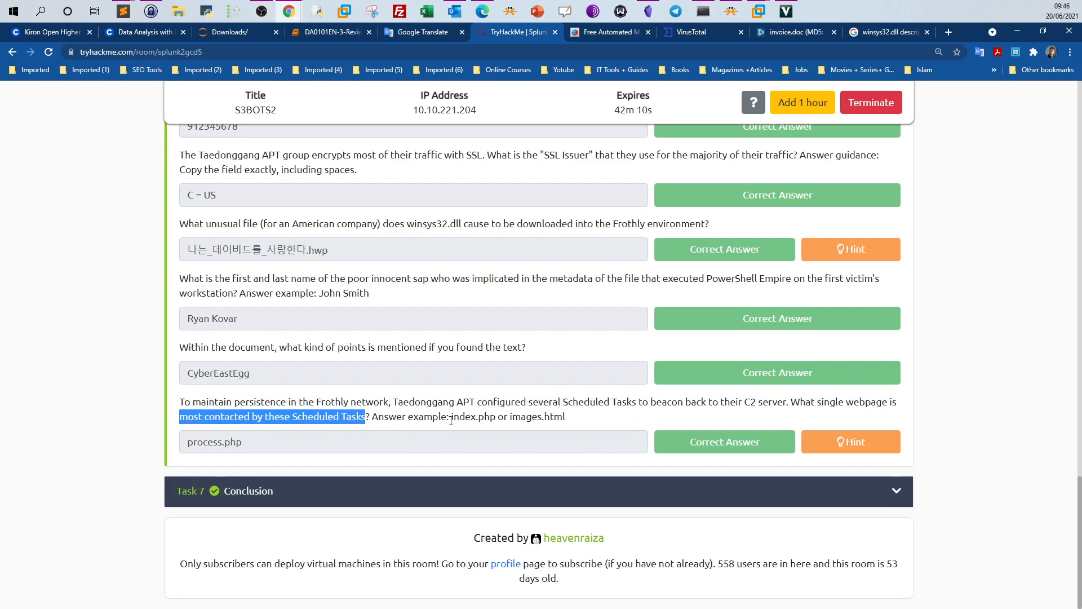
pyautogui.click(543, 404)
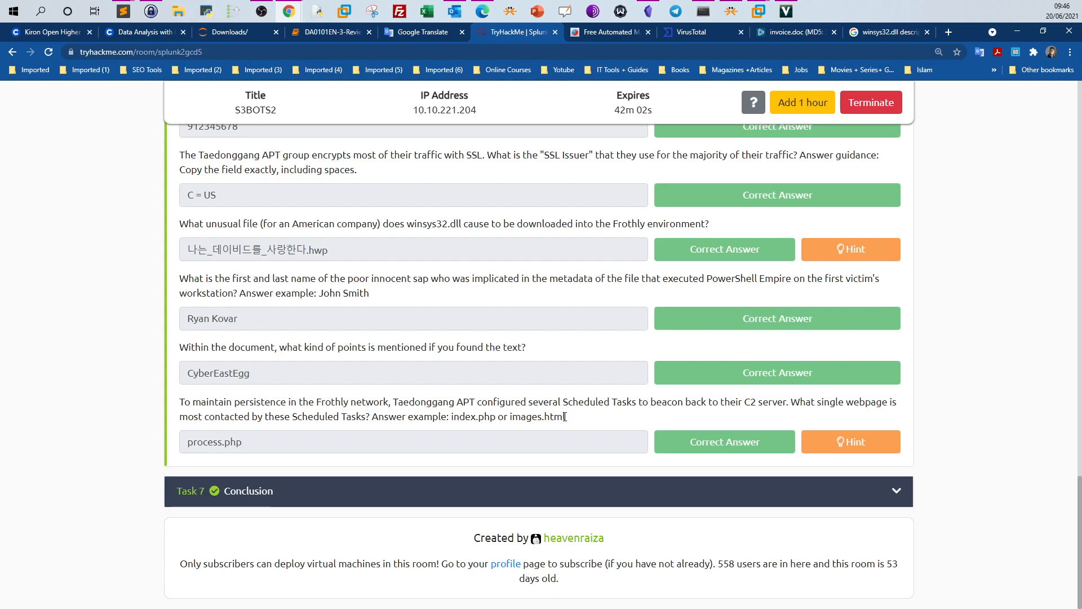
pyautogui.moveTo(565, 403); pyautogui.dragTo(637, 402)
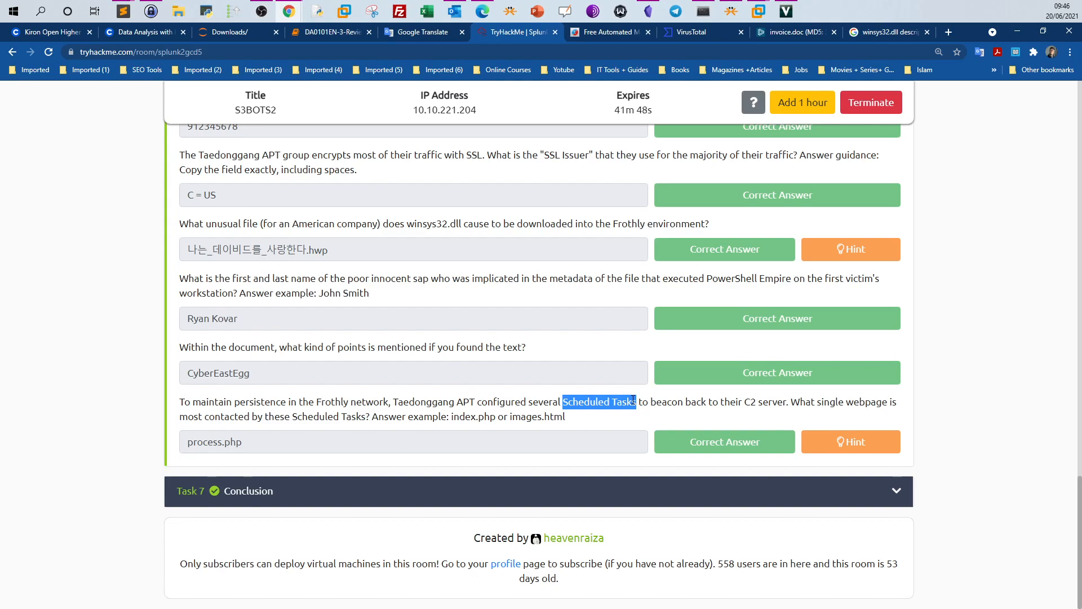
pyautogui.click(573, 403)
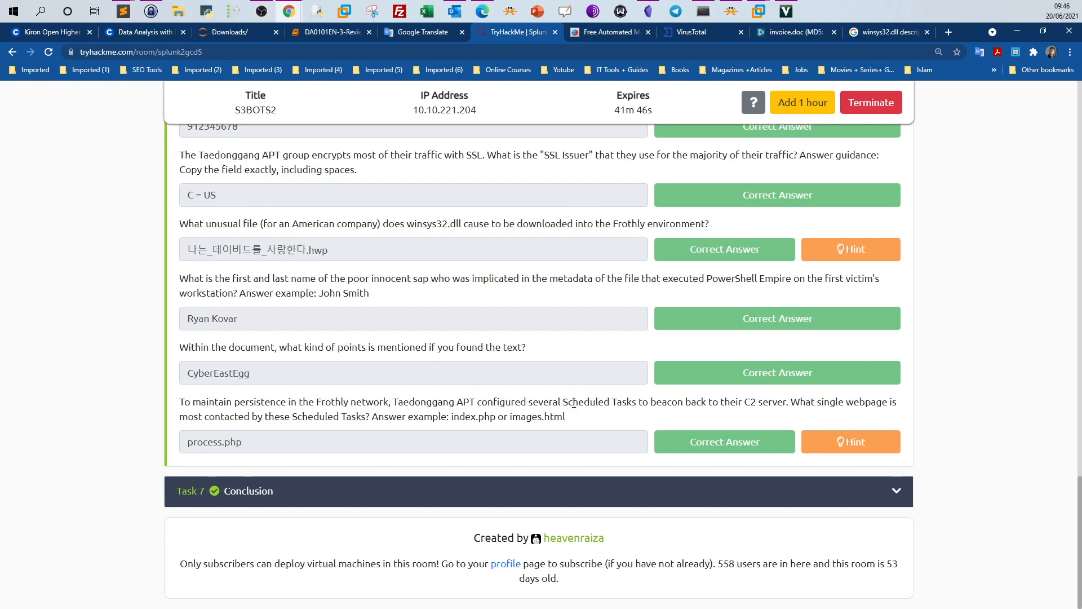
pyautogui.moveTo(563, 403); pyautogui.dragTo(638, 404)
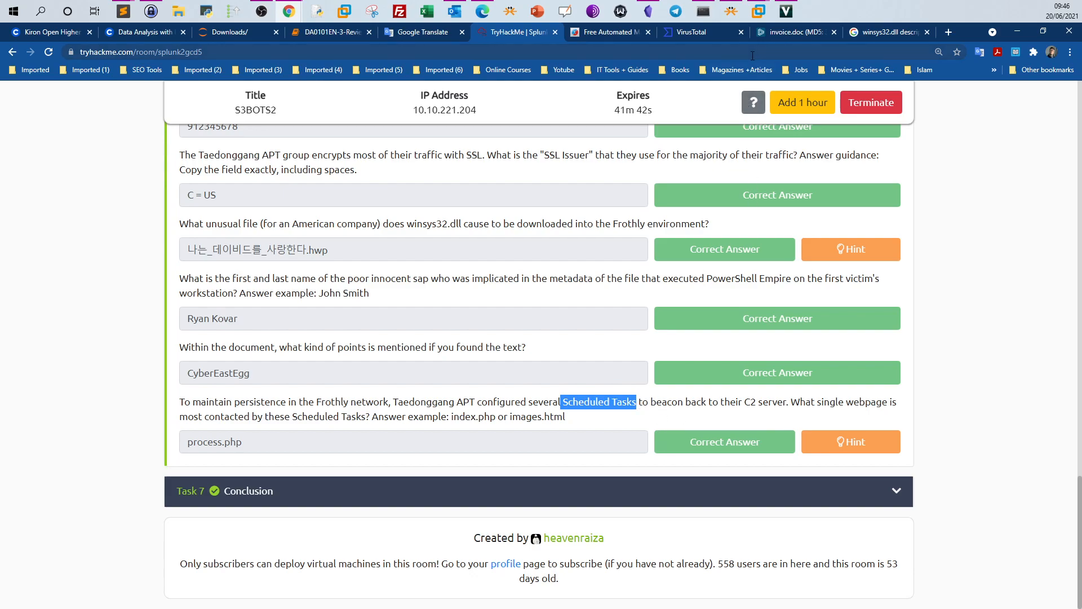
# Copy the query index="botsv2" schtasks.exe from the Splunk note in Obsidian
pyautogui.click(648, 11)
pyautogui.scroll(-3, 621, 294)
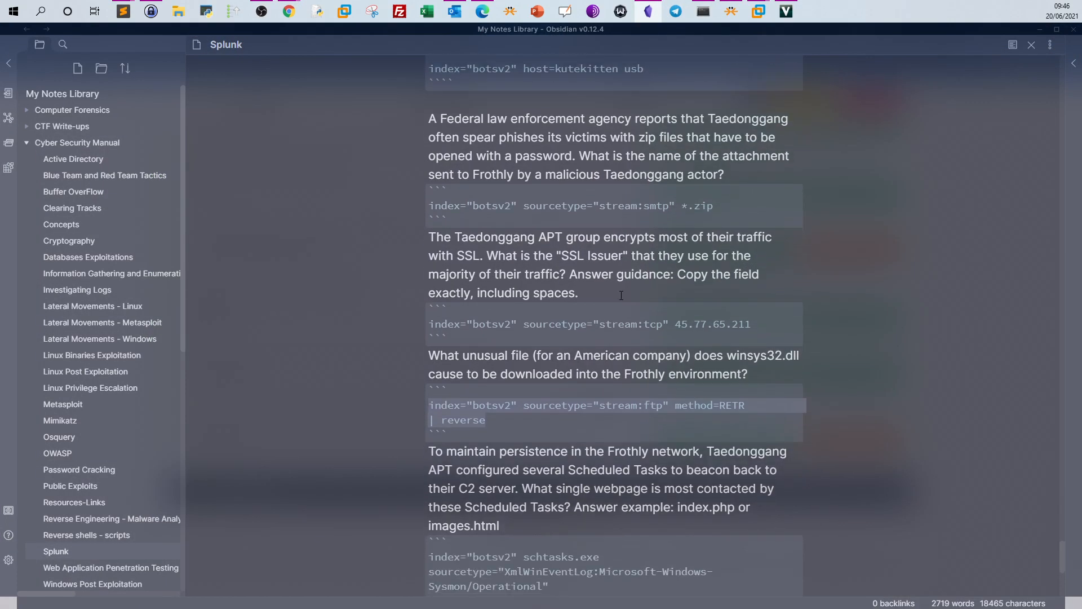
pyautogui.scroll(-3, 634, 378)
pyautogui.moveTo(606, 391); pyautogui.dragTo(429, 392)
pyautogui.rightClick(457, 391)
pyautogui.click(478, 415)
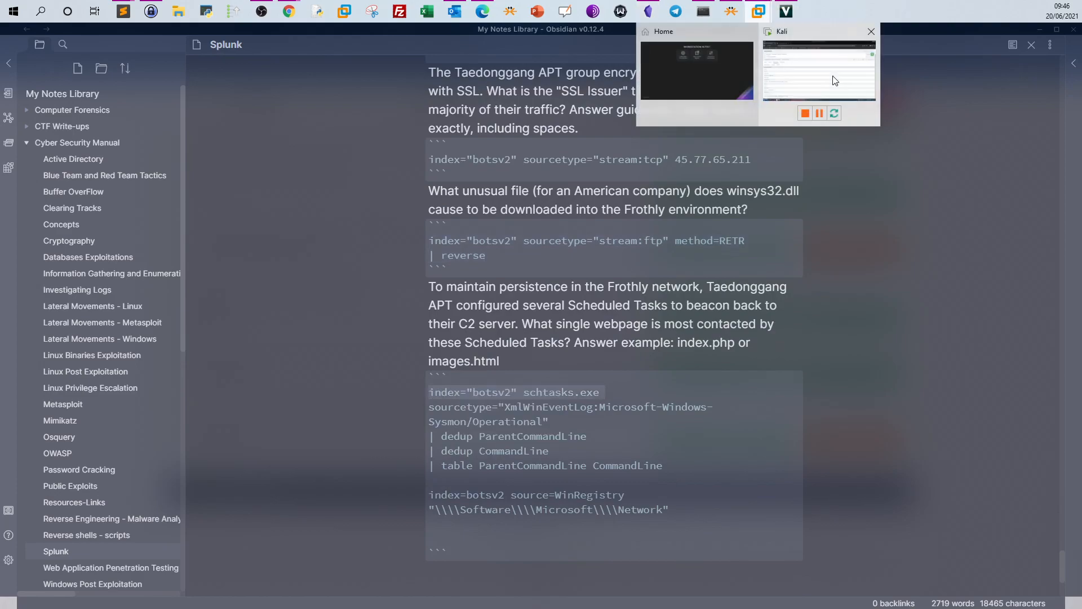
# Switch to Splunk in the Kali virtual machine, replace the search with index="botsv2" schtasks.exe and run it
pyautogui.click(759, 11)
pyautogui.click(259, 212)
pyautogui.hotkey('ctrl', 'a')
pyautogui.hotkey('ctrl', 'v')
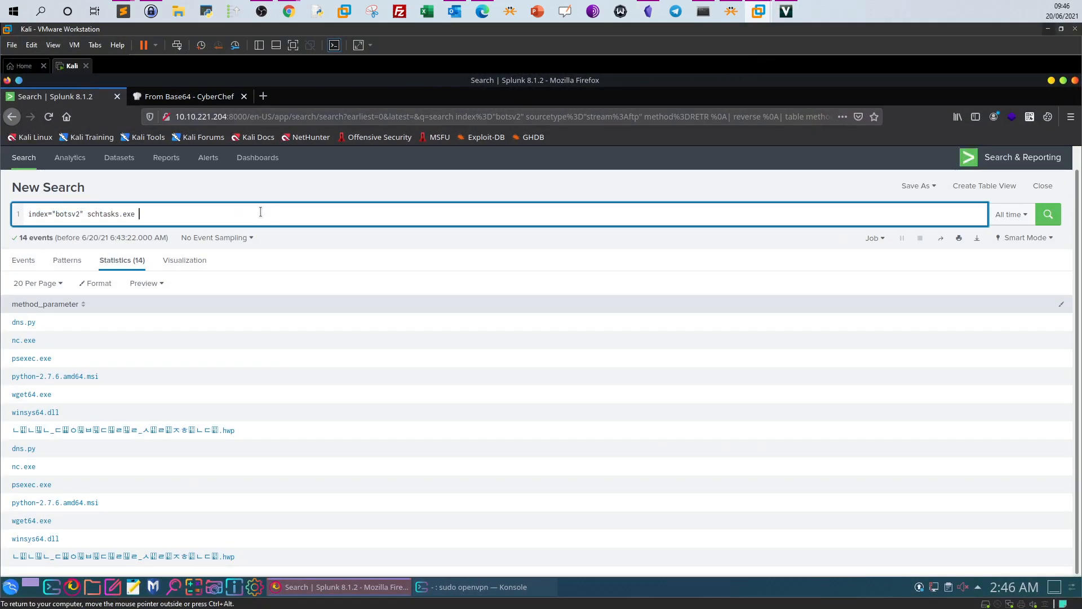
pyautogui.moveTo(88, 215); pyautogui.dragTo(140, 215)
pyautogui.click(1047, 215)
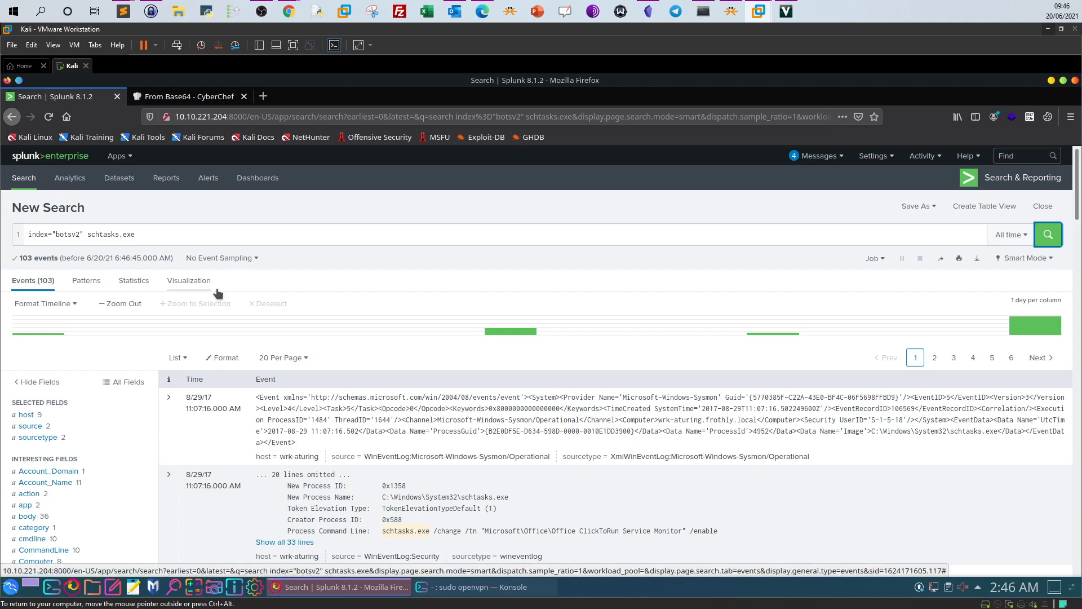
# Narrow the schtasks.exe results to the sourcetype XmlWinEventLog:Microsoft-Windows-Sysmon/Operational
pyautogui.scroll(-3, 48, 486)
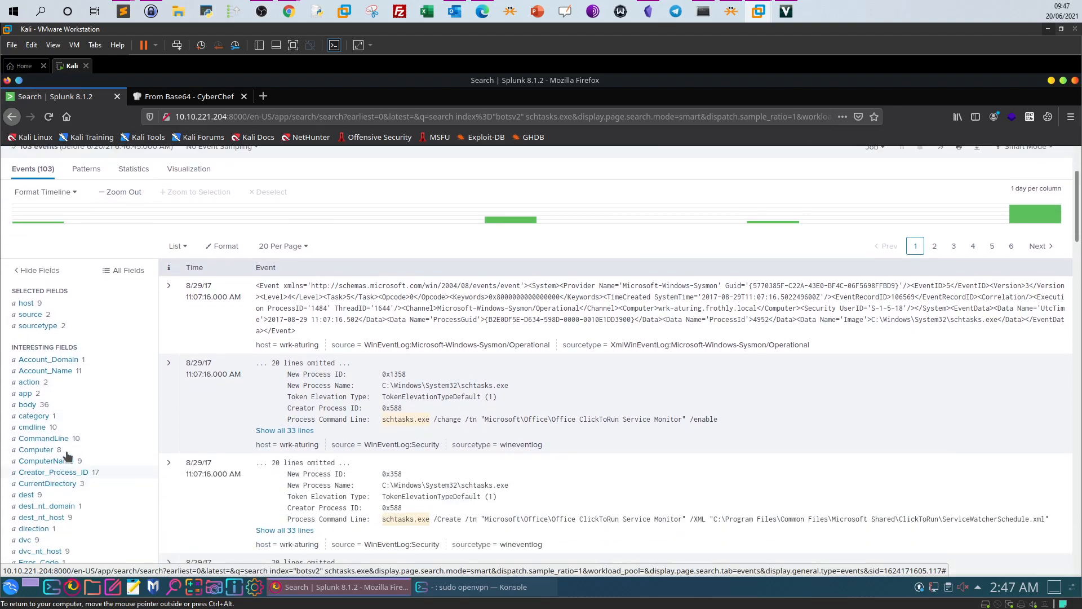
pyautogui.scroll(1, 157, 385)
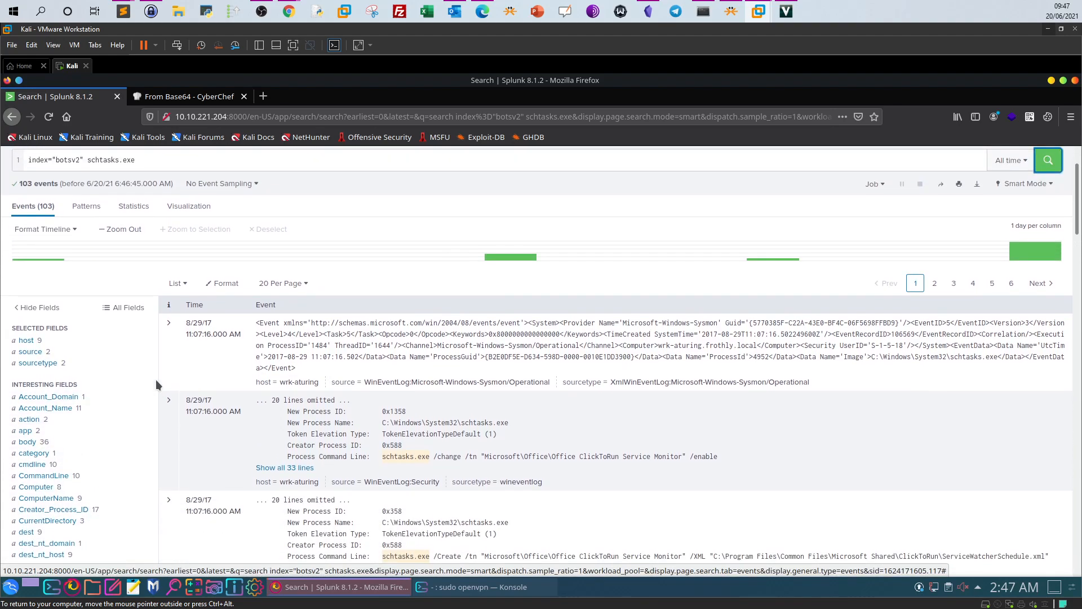
pyautogui.click(46, 364)
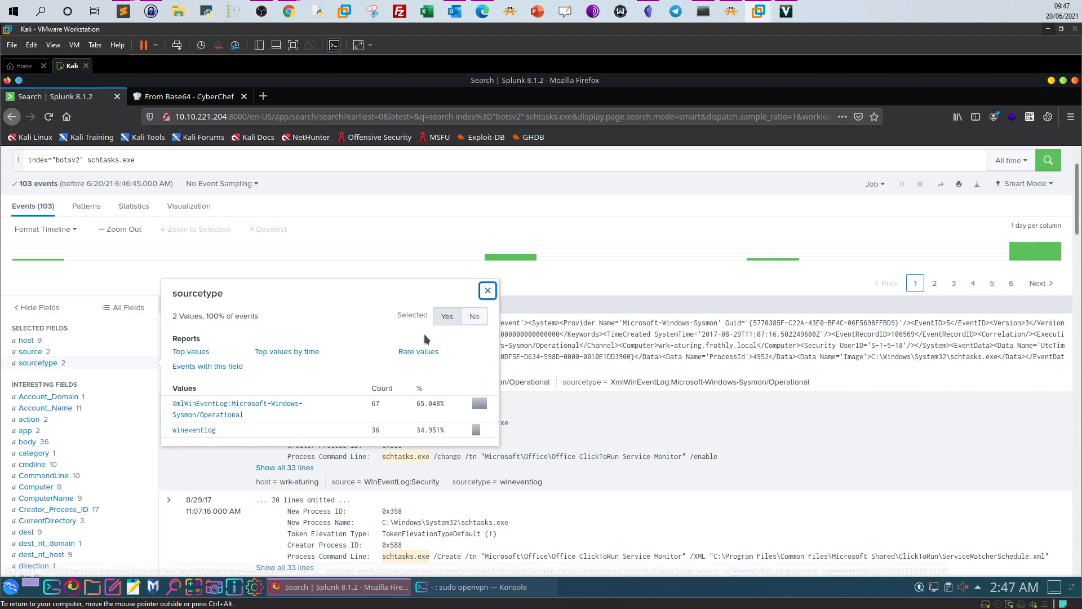
pyautogui.click(424, 397)
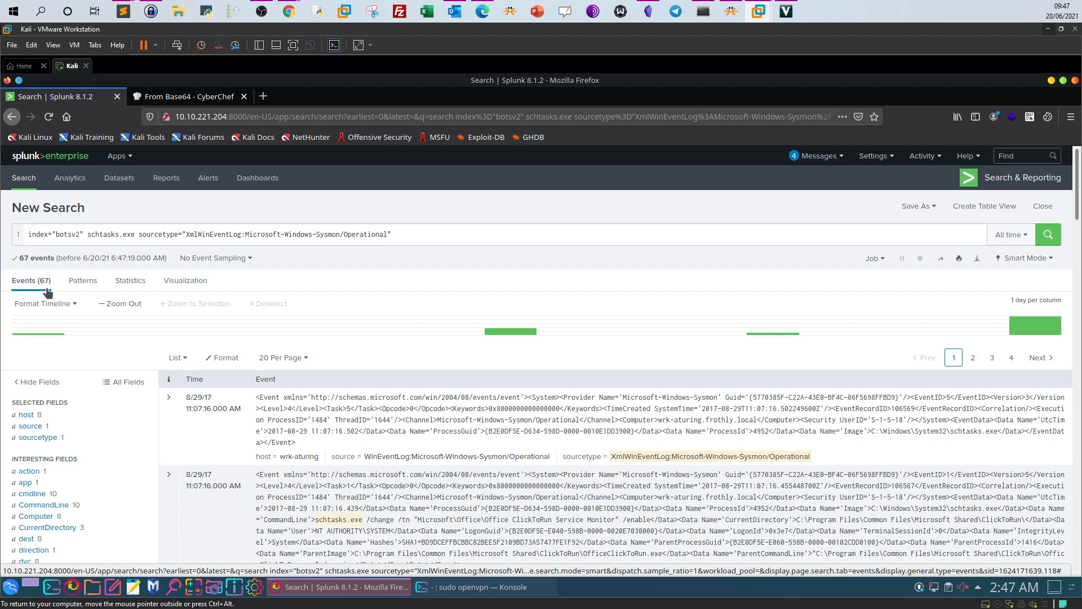
# Look through the interesting fields of the Sysmon events and examine the parent_process values
pyautogui.scroll(-3, 202, 338)
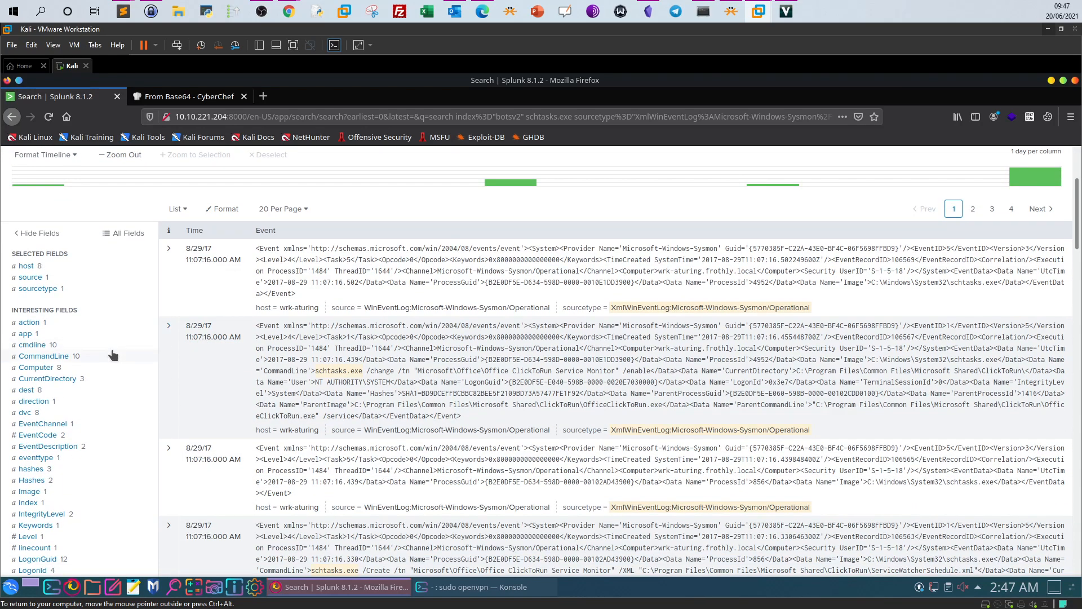
pyautogui.scroll(-3, 79, 333)
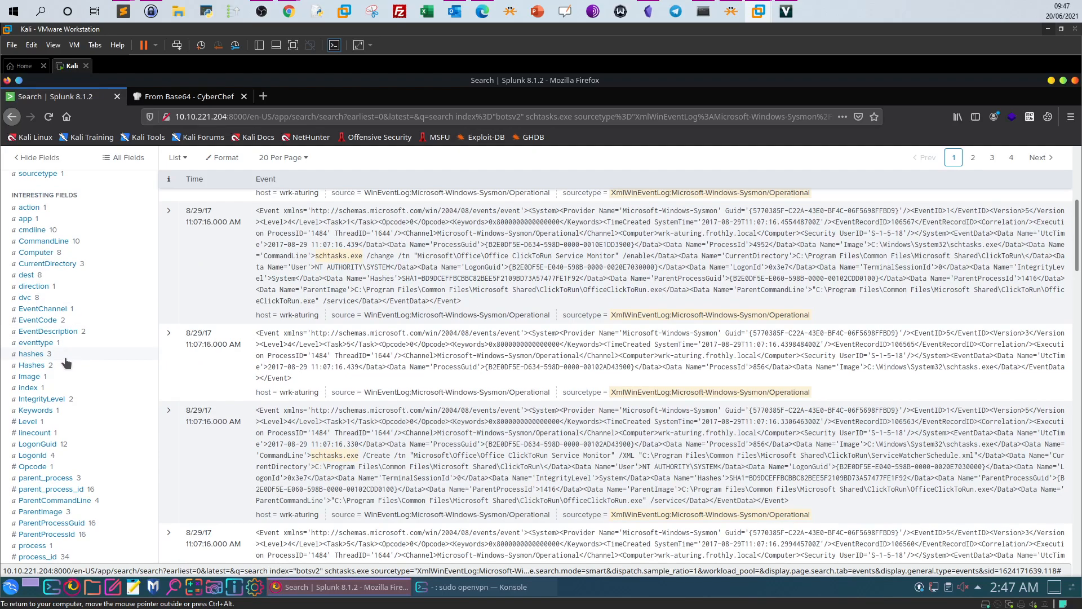
pyautogui.scroll(-3, 66, 363)
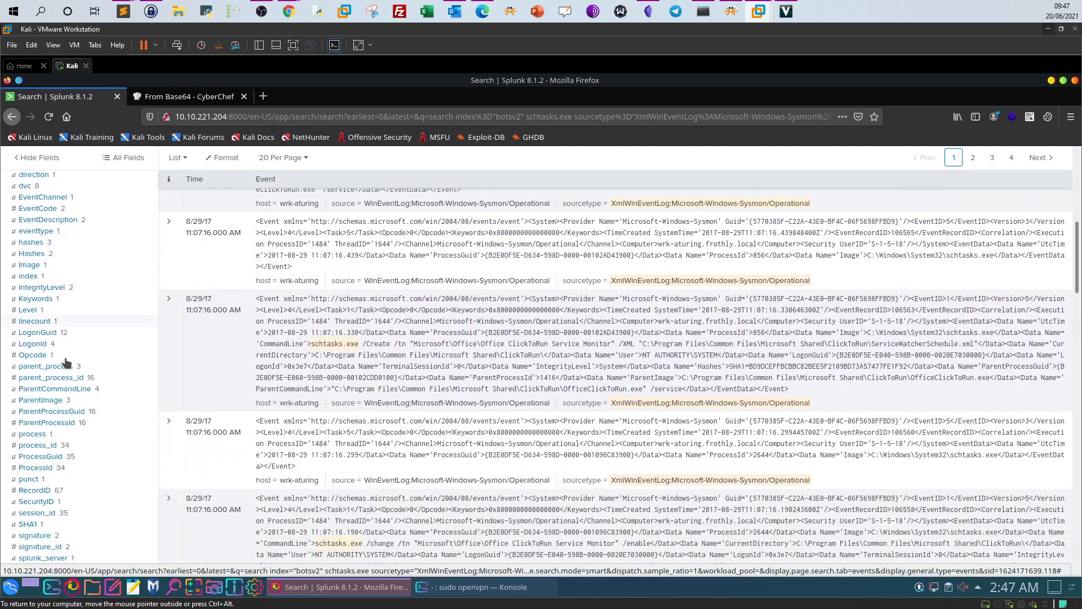
pyautogui.scroll(1, 110, 344)
pyautogui.scroll(3, 144, 307)
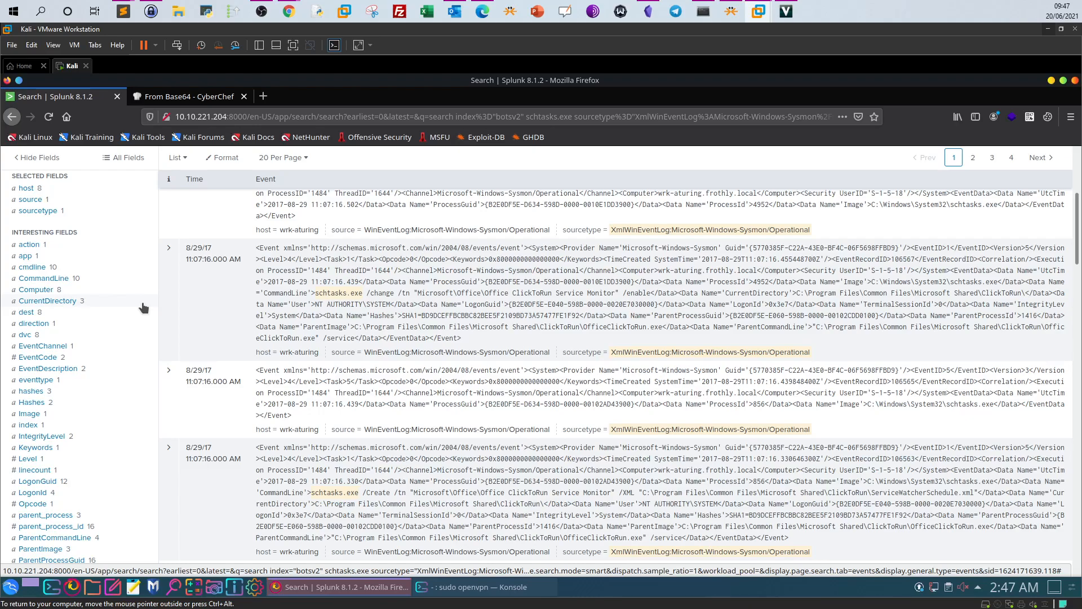
pyautogui.scroll(-3, 138, 309)
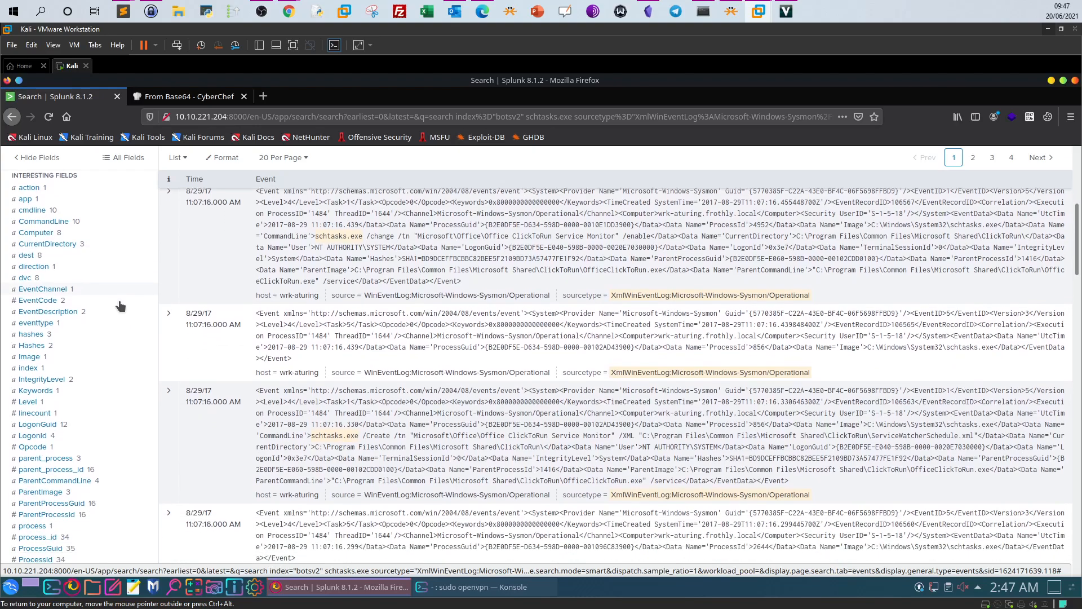
pyautogui.click(72, 445)
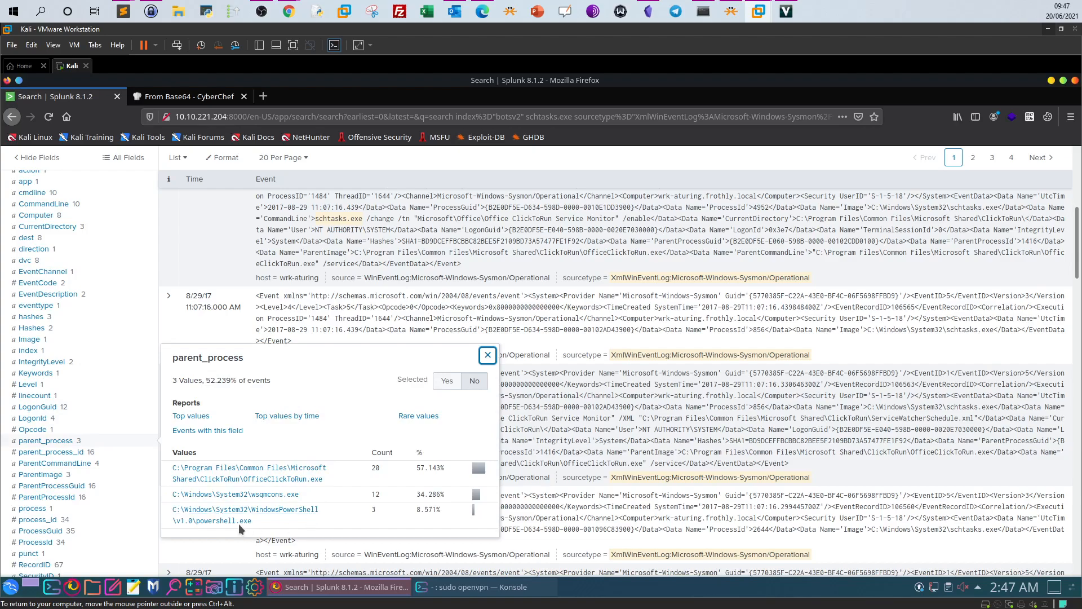
# Examine the ParentCommandLine values, including the encoded PowerShell commands
pyautogui.click(34, 467)
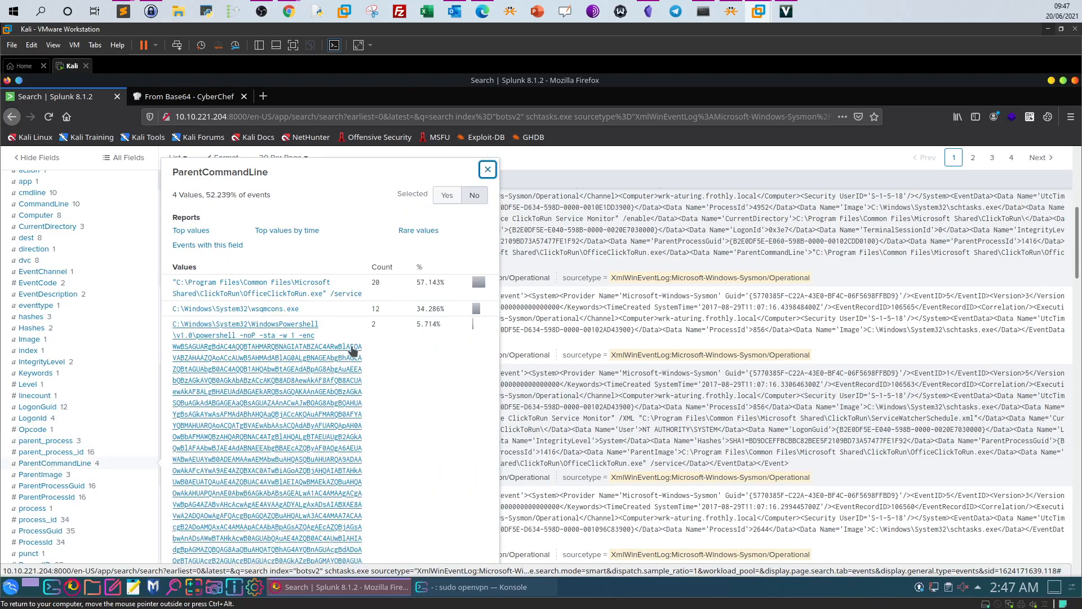
pyautogui.scroll(-4, 246, 350)
pyautogui.scroll(-9, 246, 349)
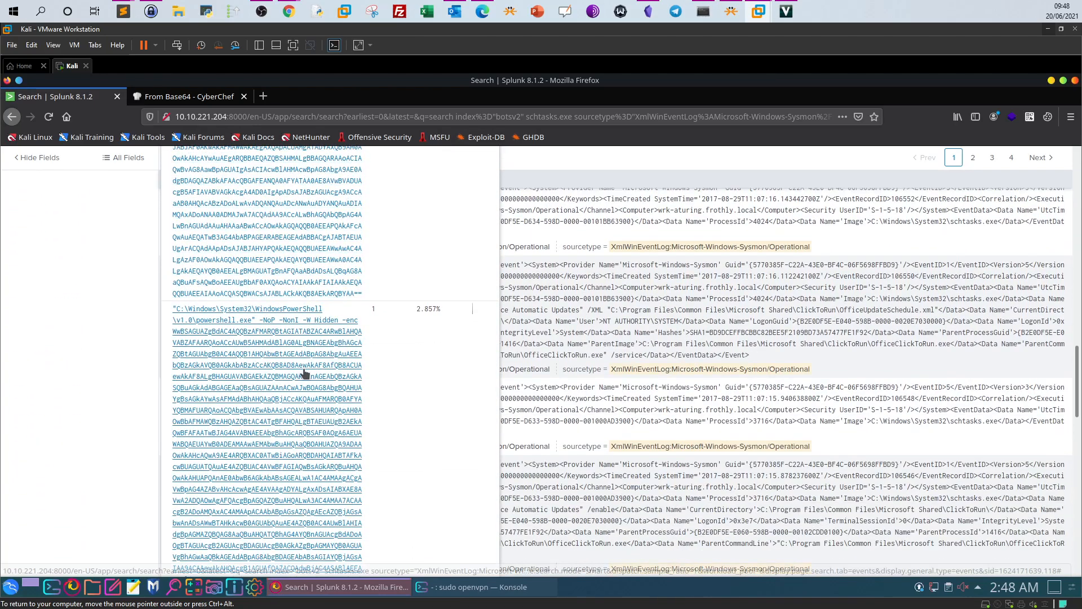
pyautogui.scroll(-3, 304, 372)
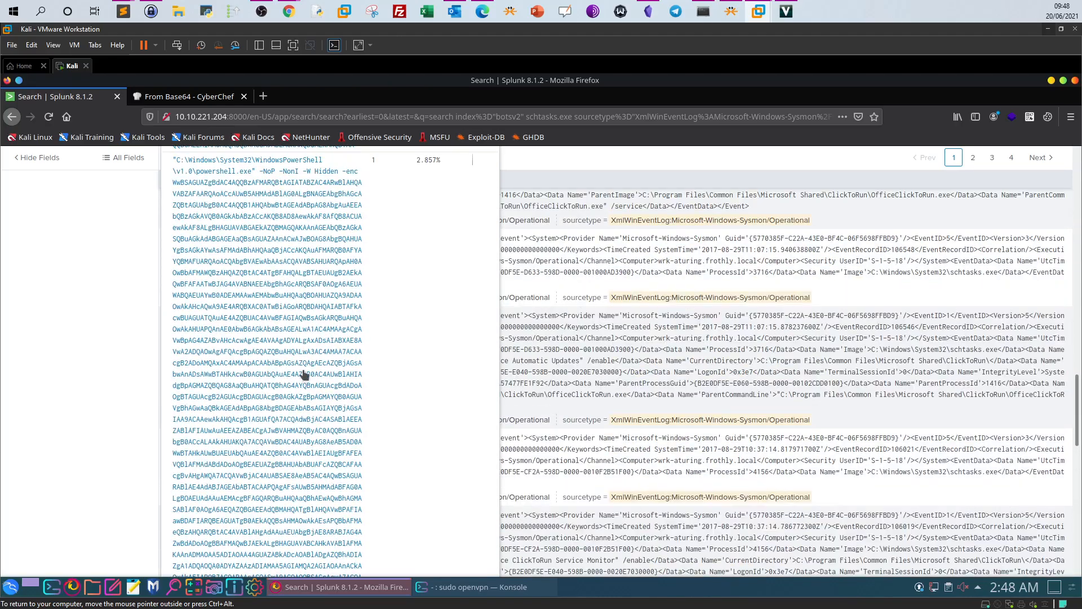
pyautogui.scroll(12, 304, 374)
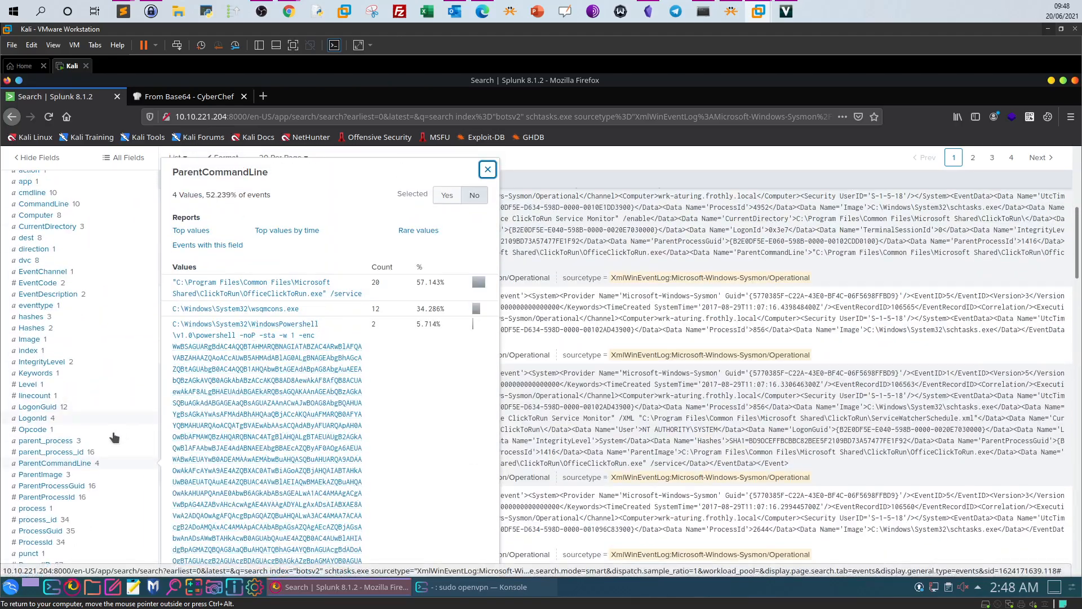
pyautogui.click(62, 452)
# Add the line | dedup ParentCommandLine to the schtasks.exe Sysmon search
pyautogui.scroll(6, 255, 357)
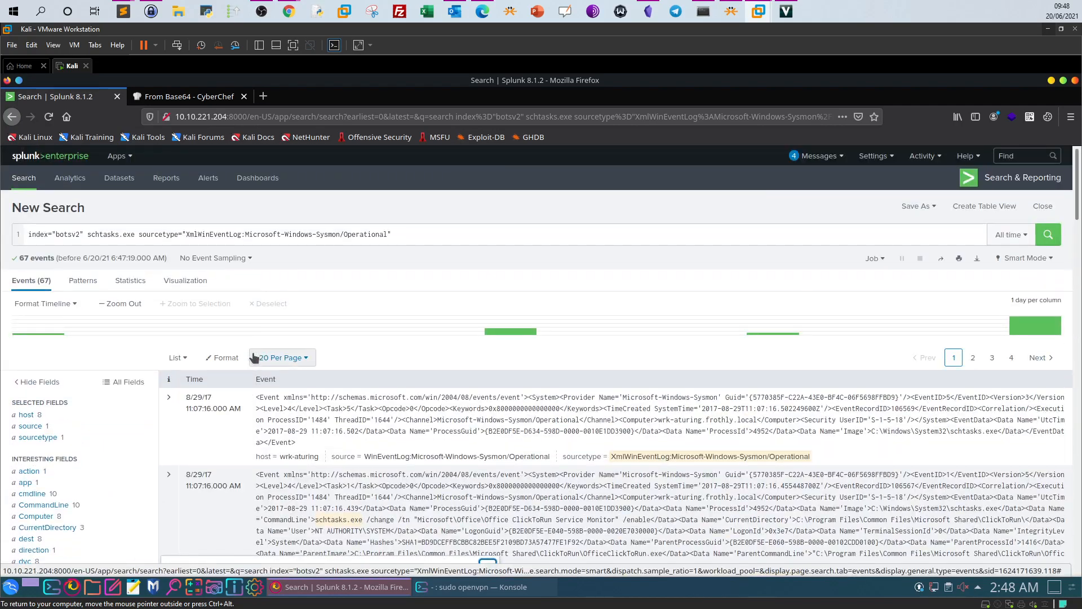
pyautogui.click(424, 238)
pyautogui.hotkey('shift', 'Return')
pyautogui.write('|')
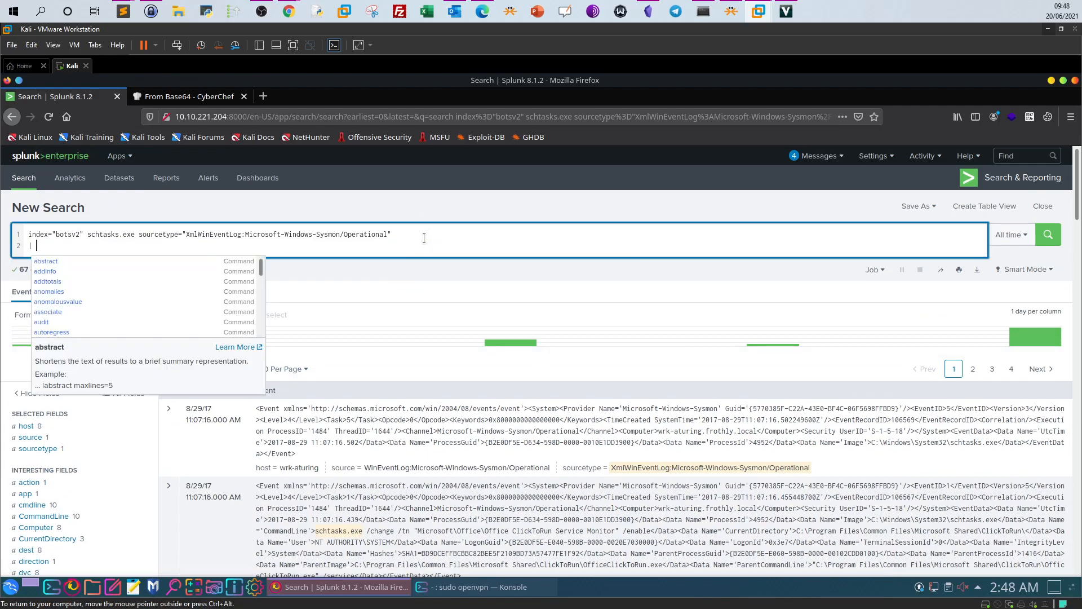
pyautogui.press('BackSpace')
pyautogui.write('dedup')
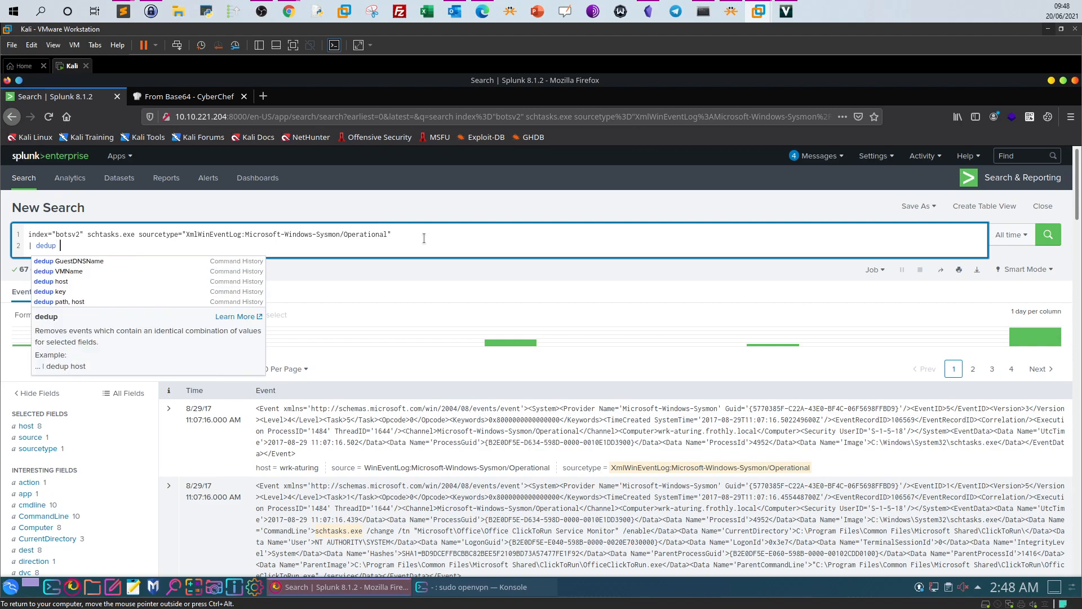
pyautogui.scroll(-10, 97, 402)
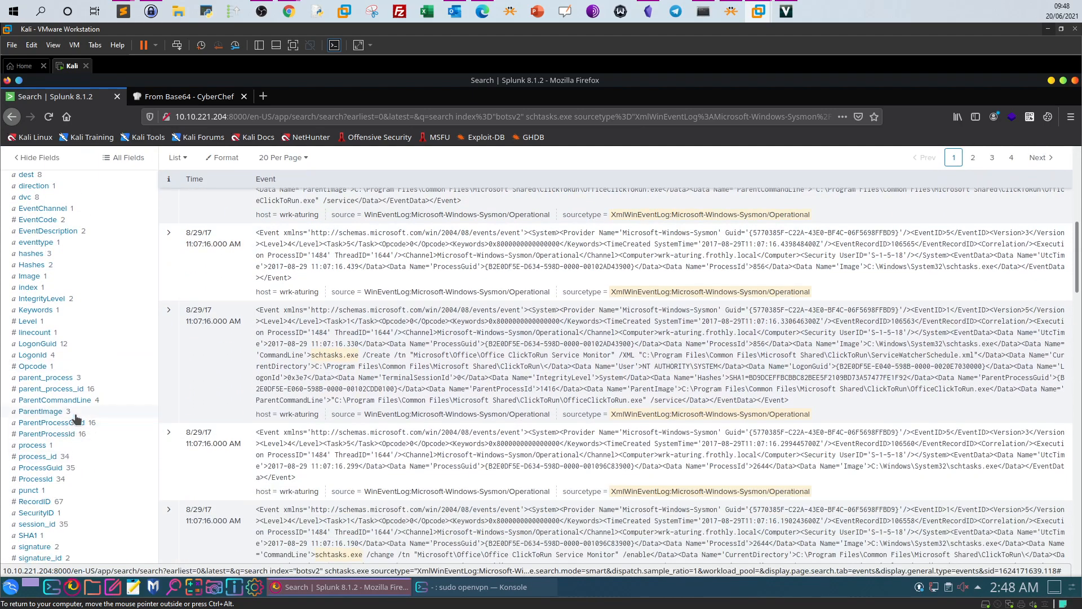
pyautogui.scroll(10, 77, 409)
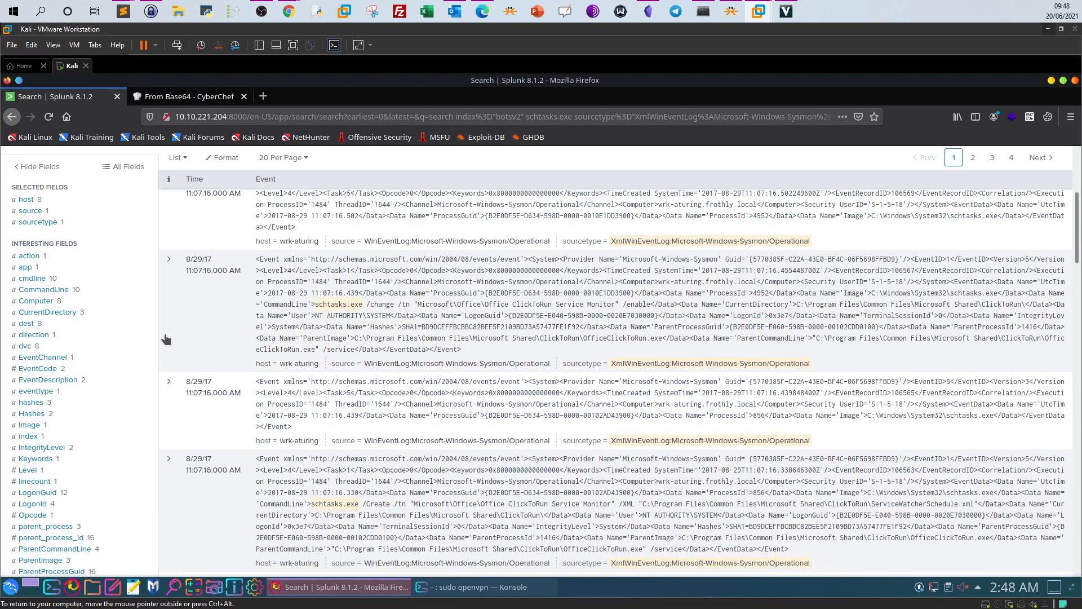
pyautogui.write('Parent')
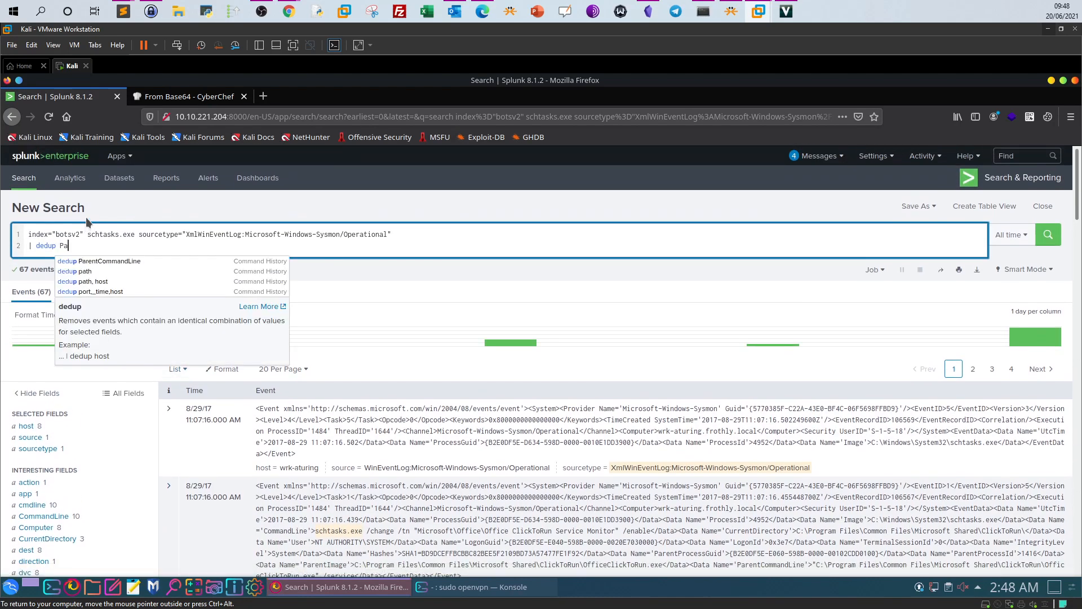
pyautogui.click(100, 263)
# Append | table ParentCommandLine CommandLine, run the search and bring the CommandLine values into view
pyautogui.write('|')
pyautogui.write('able Pa')
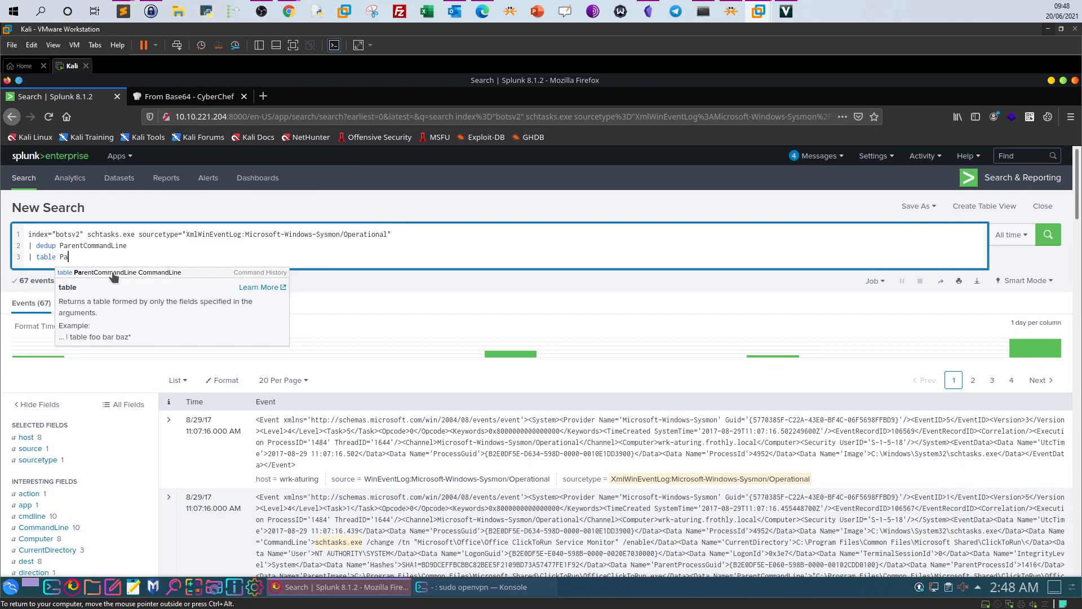
pyautogui.click(113, 273)
pyautogui.press('Return')
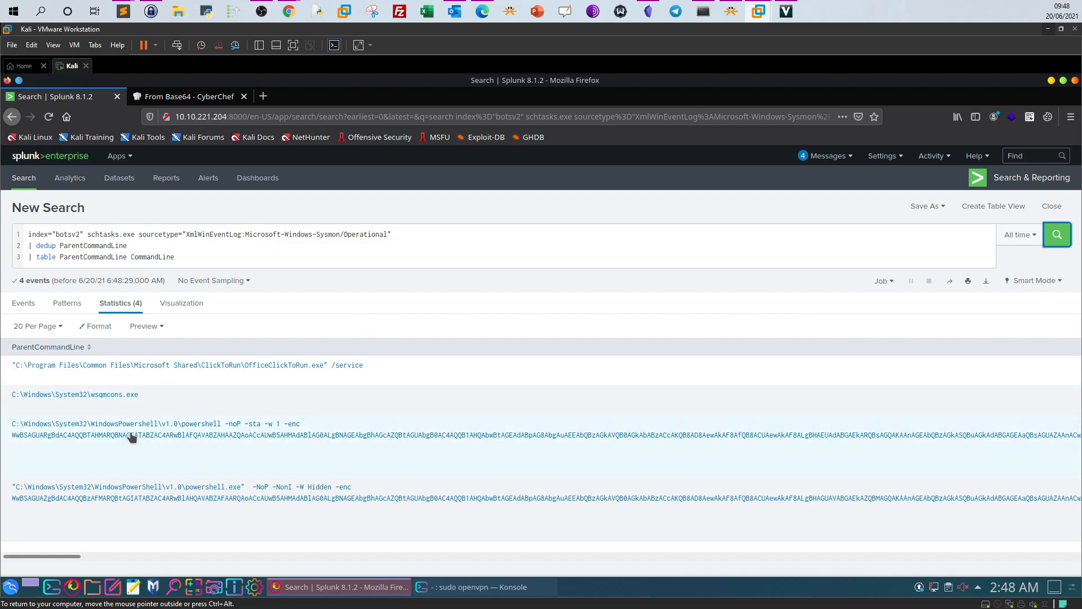
pyautogui.moveTo(30, 557); pyautogui.dragTo(1052, 552)
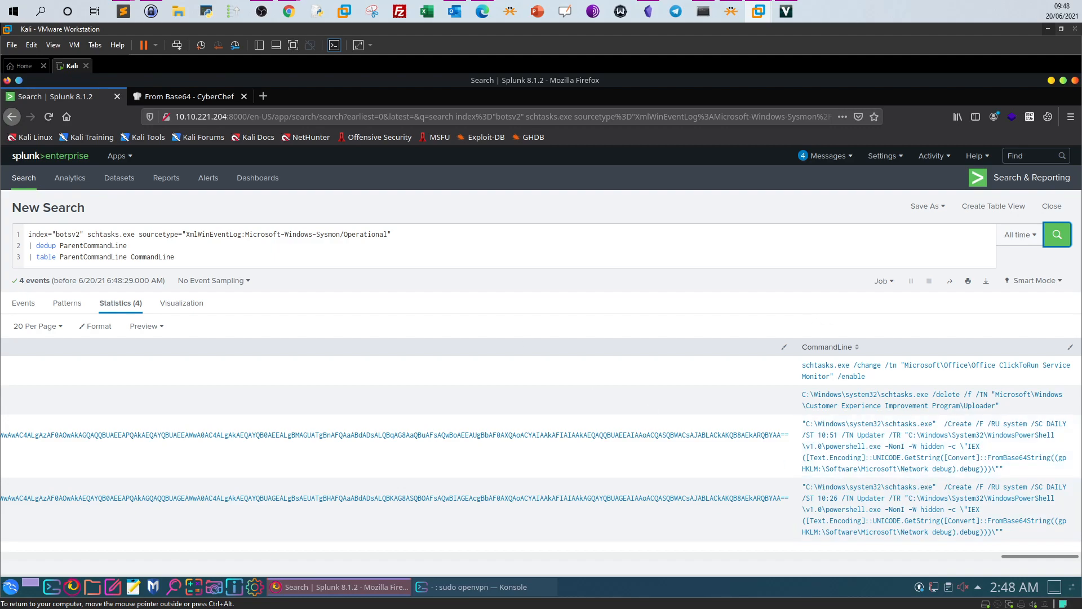
# Switch to the TryHackMe room, reread the Scheduled Tasks webpage question and return to the Kali virtual machine
pyautogui.moveTo(289, 11)
pyautogui.click(286, 80)
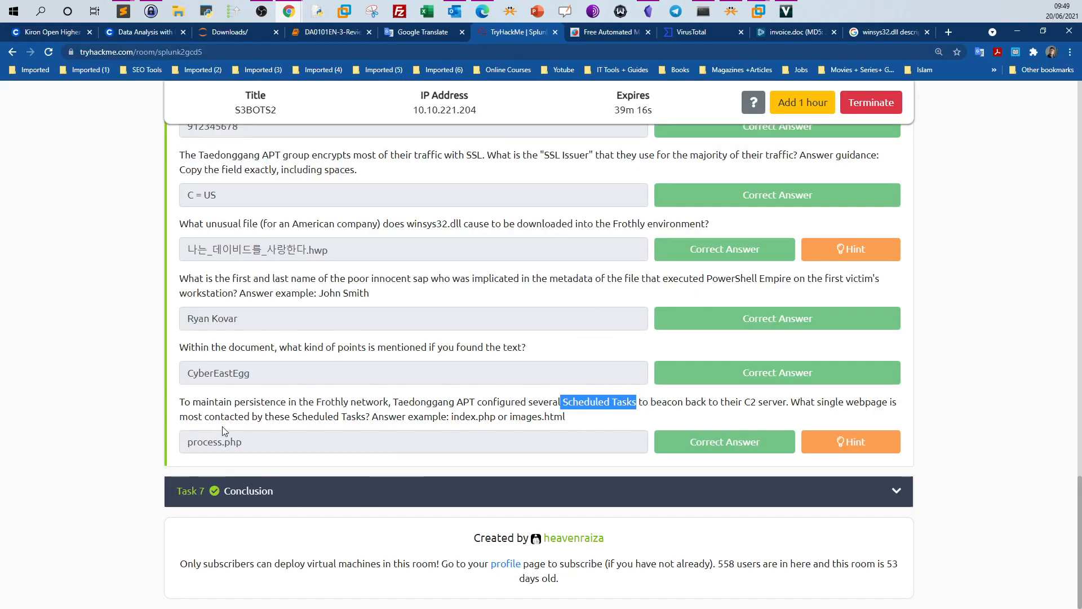
pyautogui.moveTo(179, 402); pyautogui.dragTo(785, 407)
pyautogui.moveTo(898, 402); pyautogui.dragTo(830, 401)
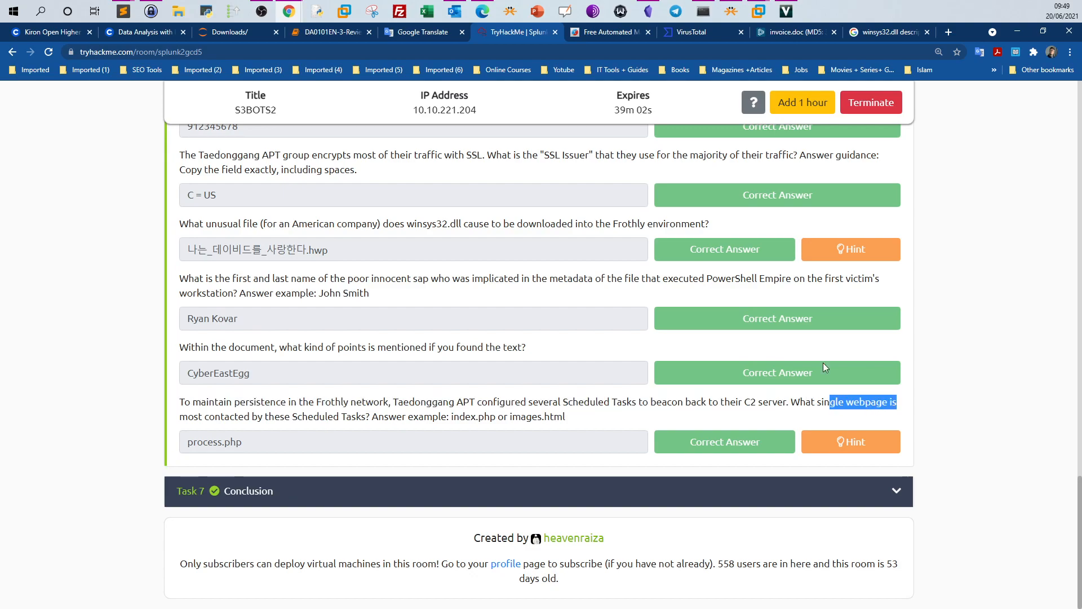
pyautogui.moveTo(759, 11)
pyautogui.click(790, 43)
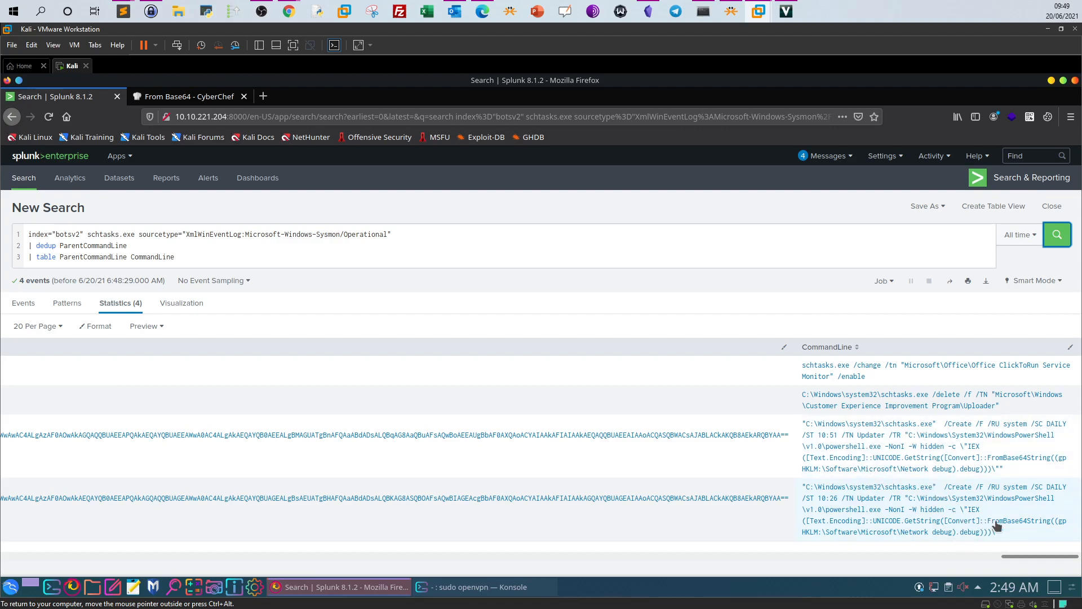
# Copy the WinRegistry query for the Software, Microsoft, Network path from the Obsidian Splunk notes and replace the Splunk search with it
pyautogui.moveTo(1012, 555); pyautogui.dragTo(1, 544)
pyautogui.click(648, 11)
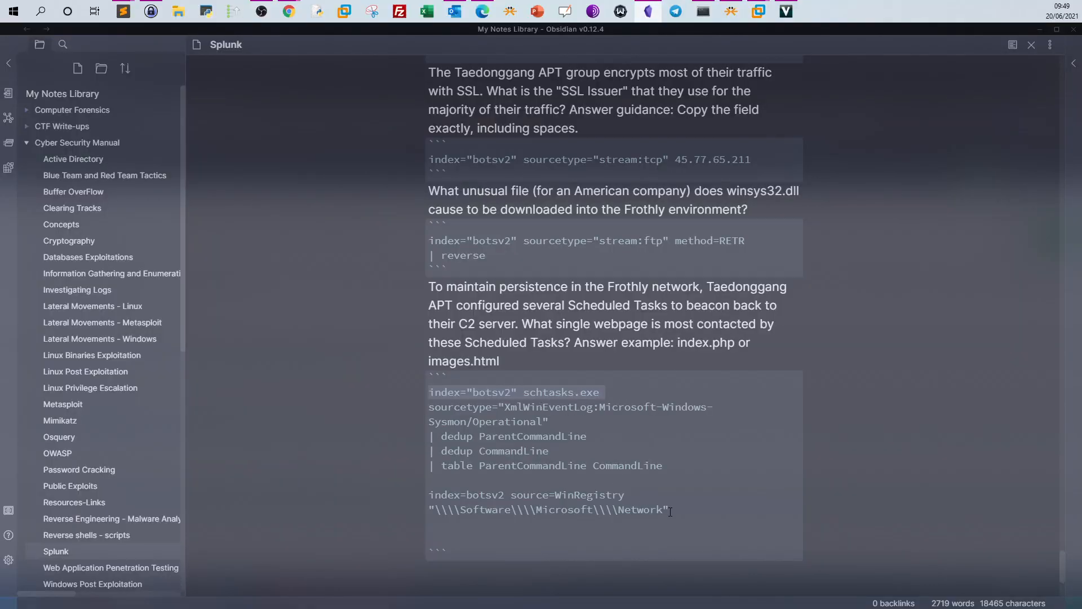
pyautogui.moveTo(666, 511); pyautogui.dragTo(403, 495)
pyautogui.hotkey('ctrl', 'c')
pyautogui.click(648, 11)
pyautogui.click(247, 233)
pyautogui.hotkey('ctrl', 'a')
pyautogui.click(233, 244)
pyautogui.hotkey('ctrl', 'a')
pyautogui.hotkey('ctrl', 'v')
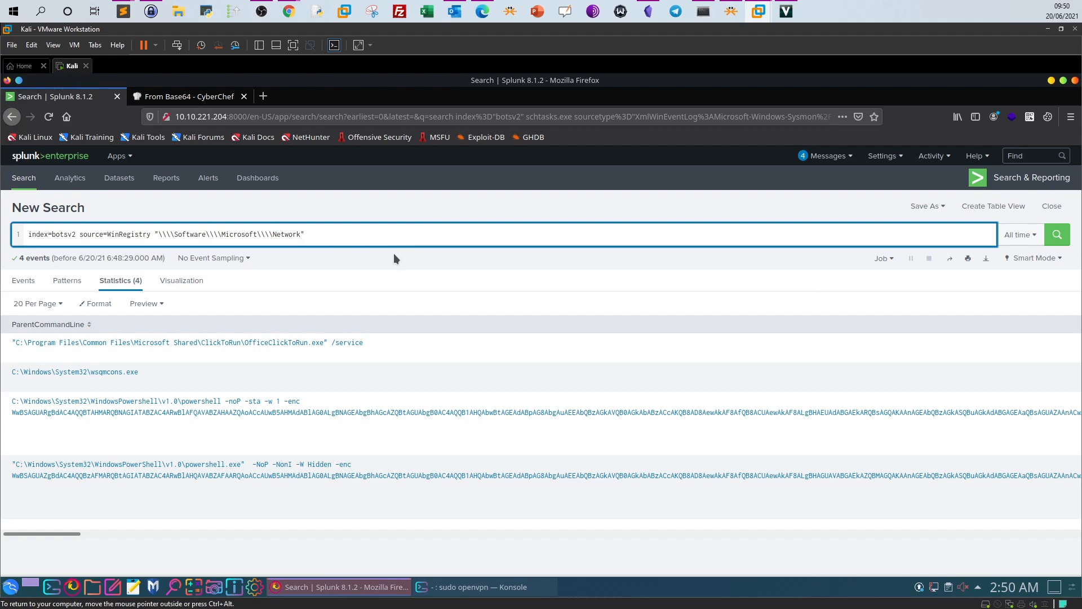
# Check the registry path in the scheduled tasks' CommandLine, shorten the query's path to "\\Software\\Microsoft\\Network" and run the search
pyautogui.click(135, 234)
pyautogui.moveTo(77, 234); pyautogui.dragTo(150, 234)
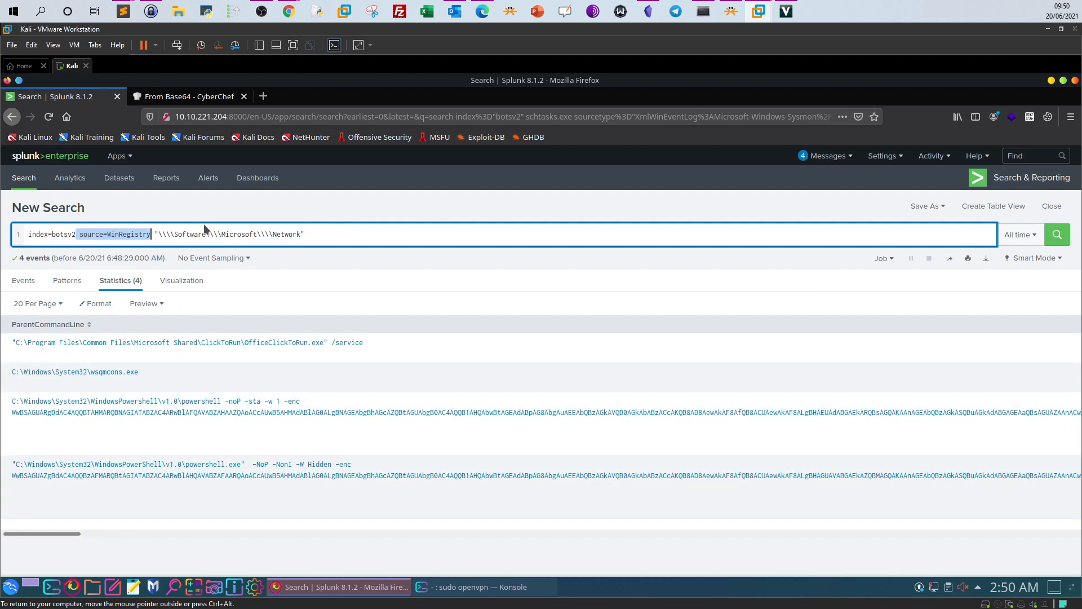
pyautogui.moveTo(72, 535); pyautogui.dragTo(1075, 536)
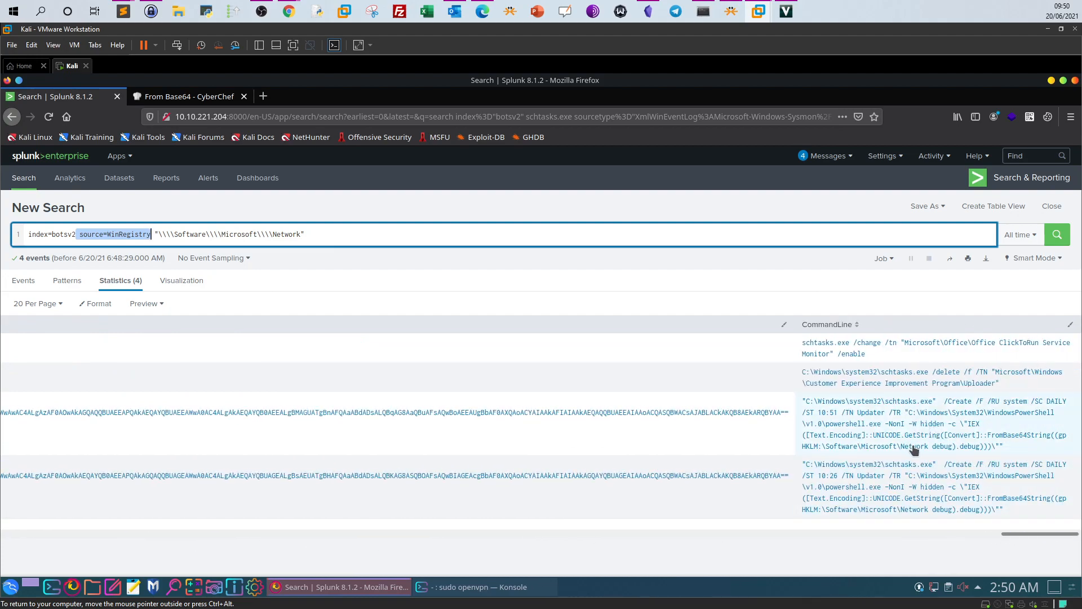
pyautogui.click(274, 236)
pyautogui.press('BackSpace')
pyautogui.press('BackSpace')
pyautogui.click(222, 234)
pyautogui.press('BackSpace')
pyautogui.press('BackSpace')
pyautogui.click(173, 236)
pyautogui.press('BackSpace')
pyautogui.press('BackSpace')
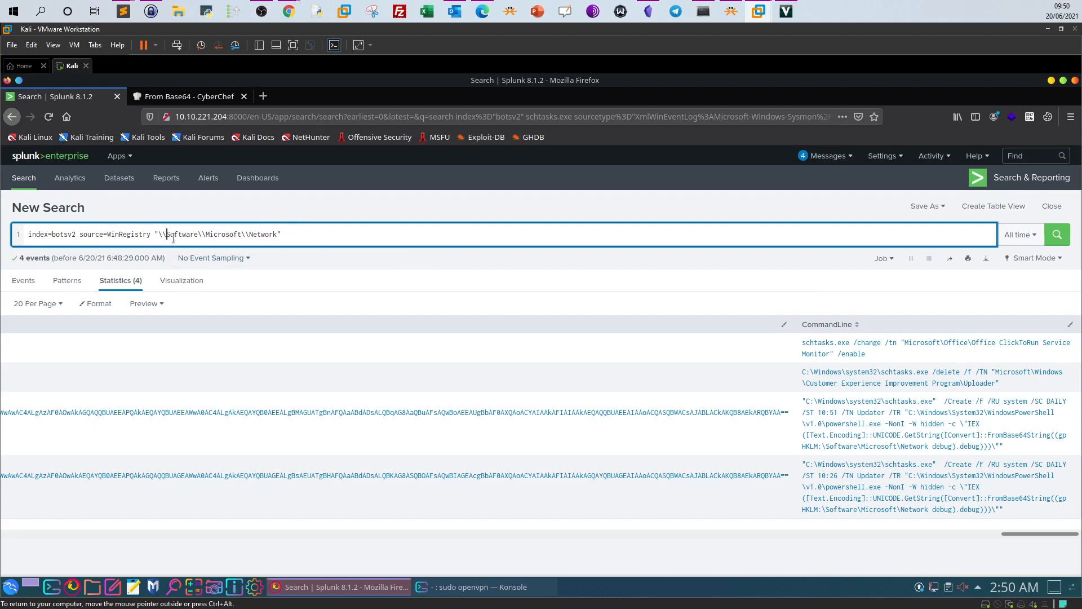
pyautogui.click(1057, 233)
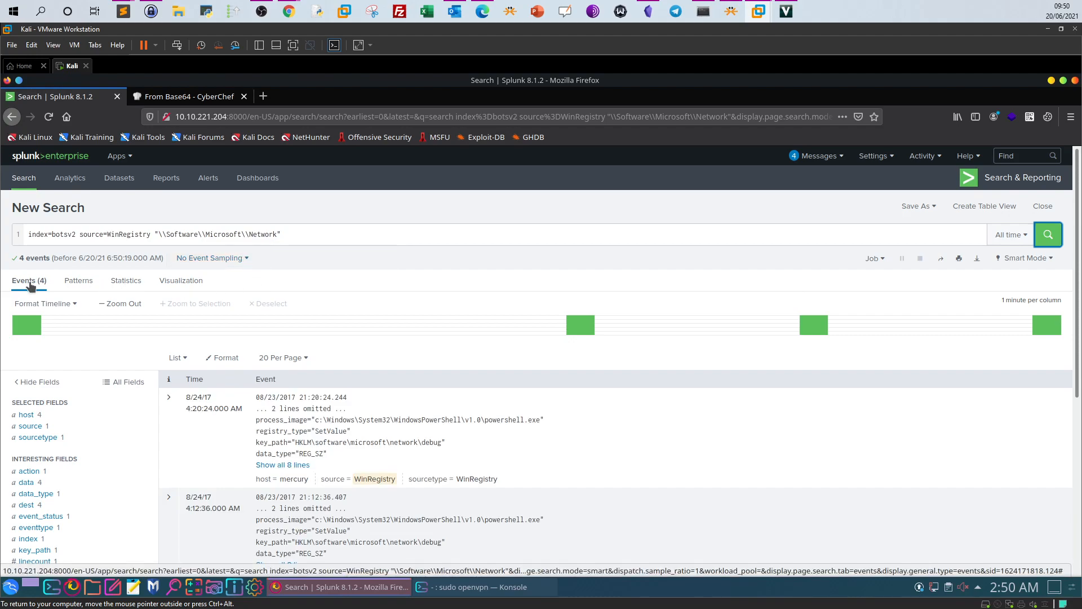
# Look over the WinRegistry events, append | reverse to the query and run it
pyautogui.scroll(-5, 583, 340)
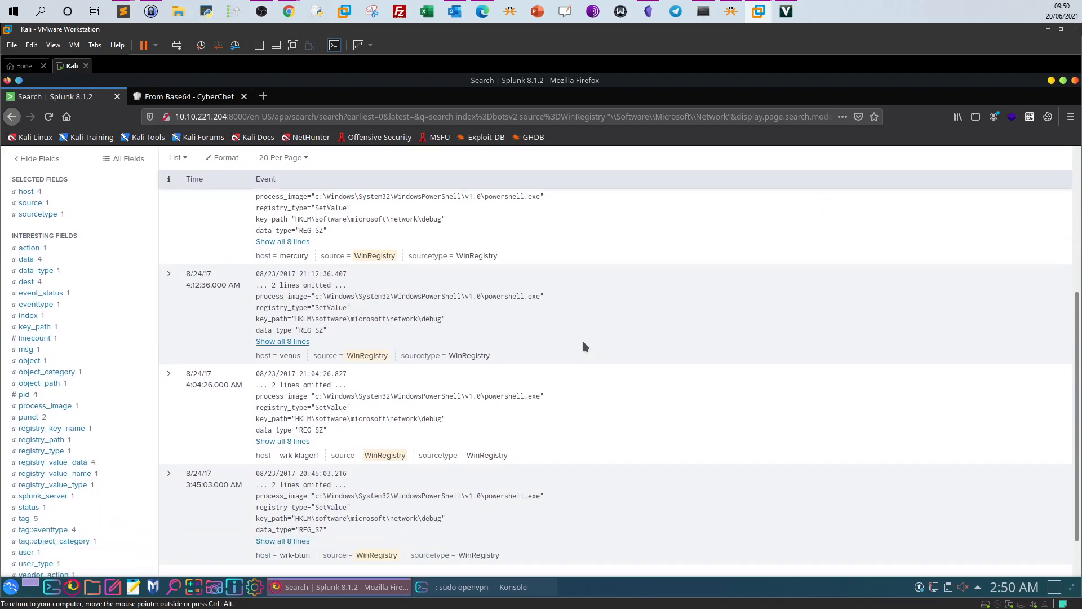
pyautogui.scroll(-1, 583, 347)
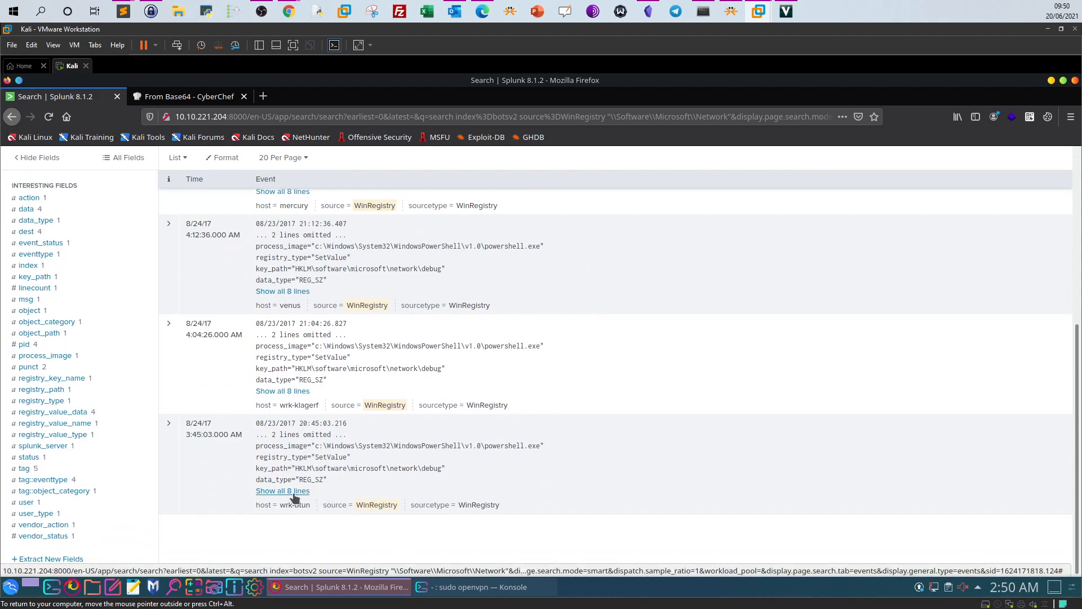
pyautogui.scroll(6, 363, 228)
pyautogui.click(364, 231)
pyautogui.write('| reverse')
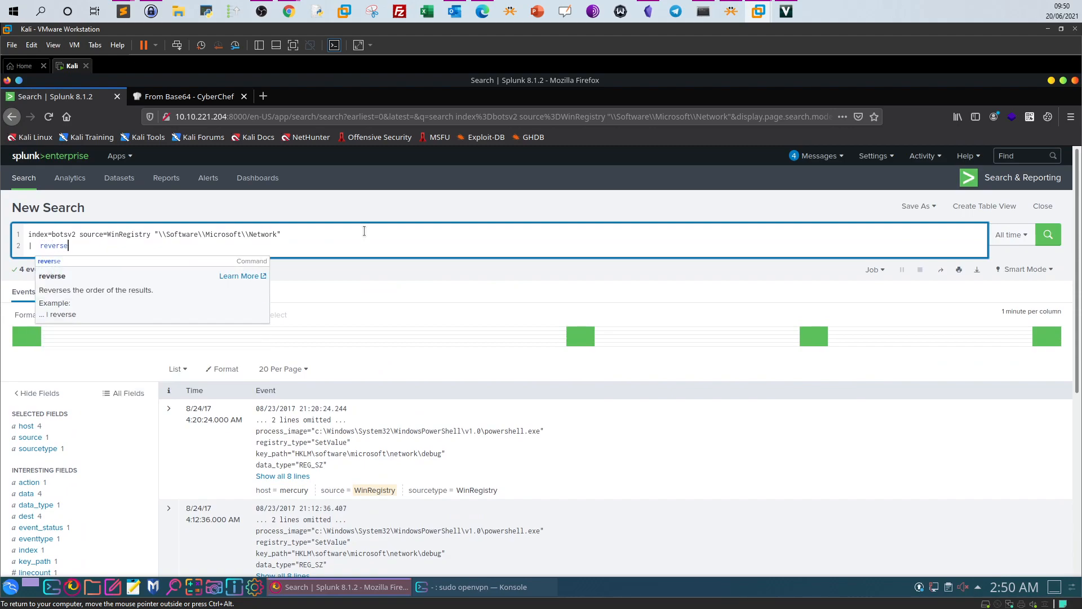
pyautogui.press('Return')
pyautogui.press('Return')
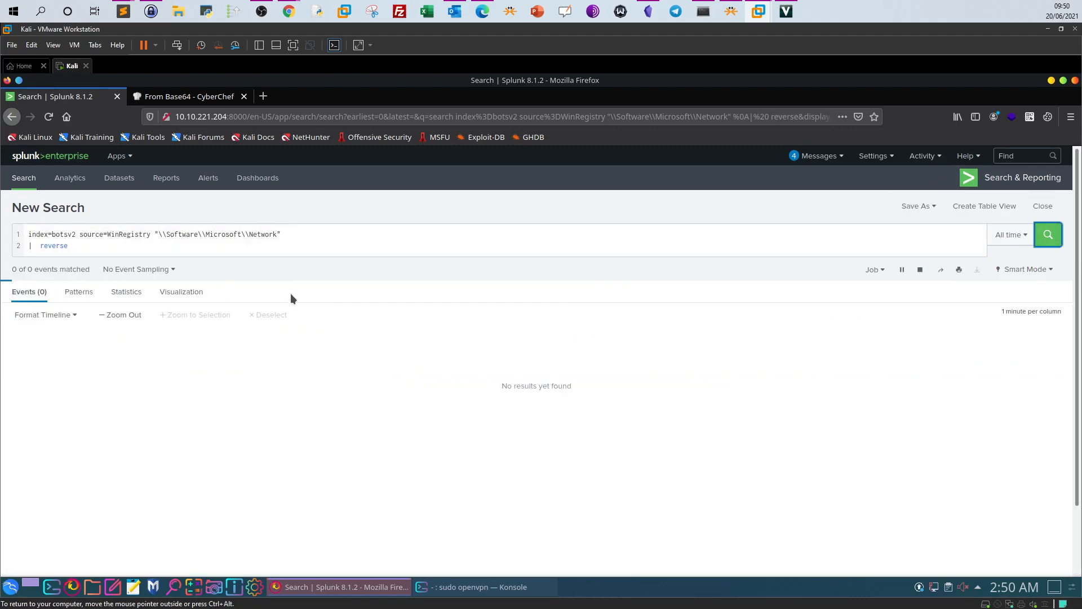
# Expand the earliest registry event, from host wrk-btun, copy its Base64 data value and switch to CyberChef
pyautogui.scroll(-2, 322, 384)
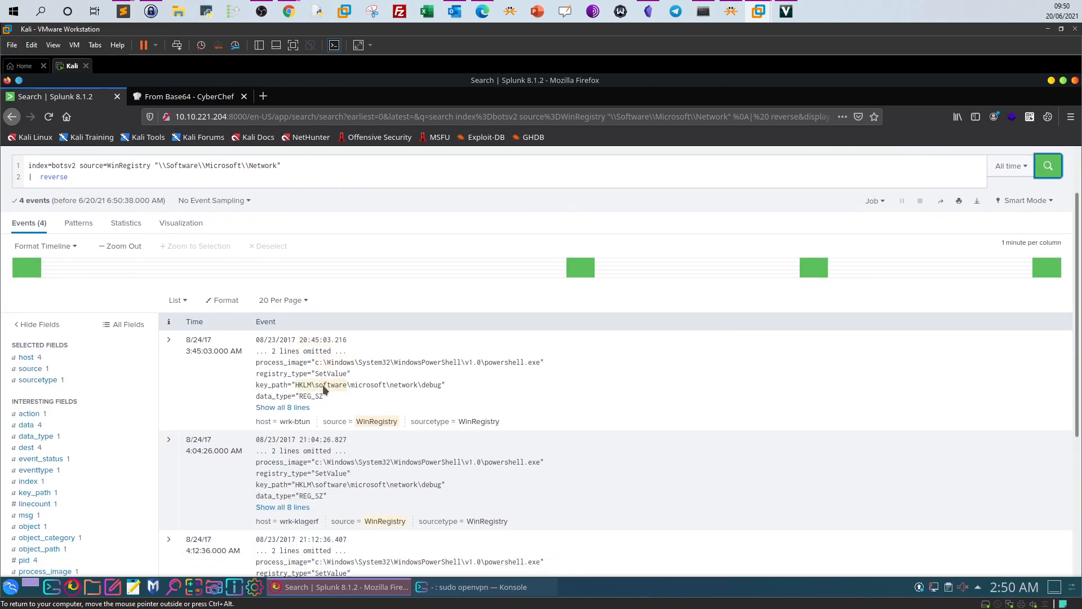
pyautogui.click(280, 401)
pyautogui.scroll(-3, 406, 416)
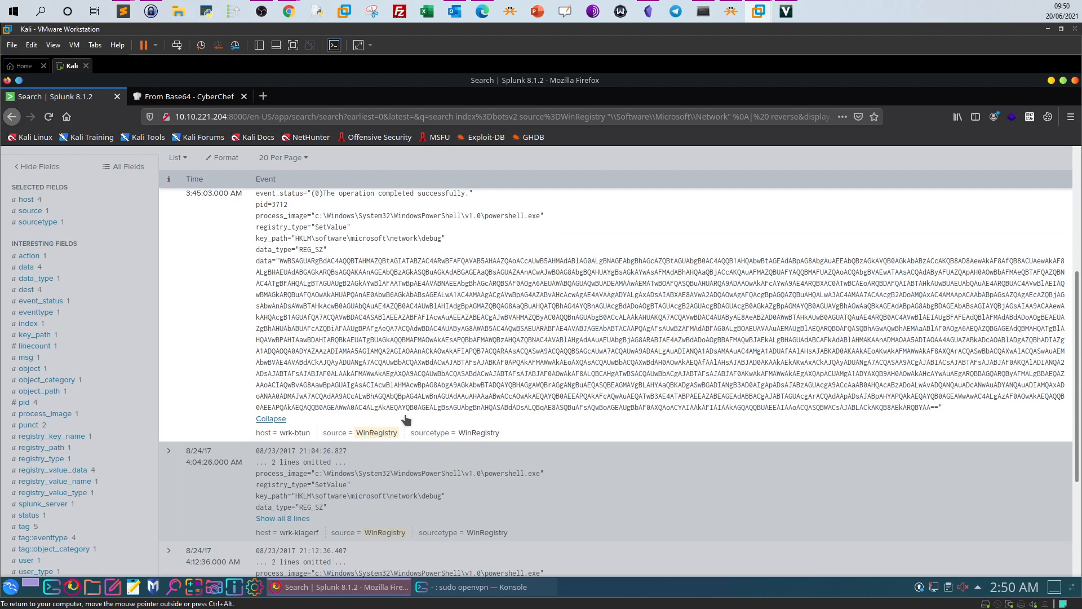
pyautogui.scroll(1, 406, 414)
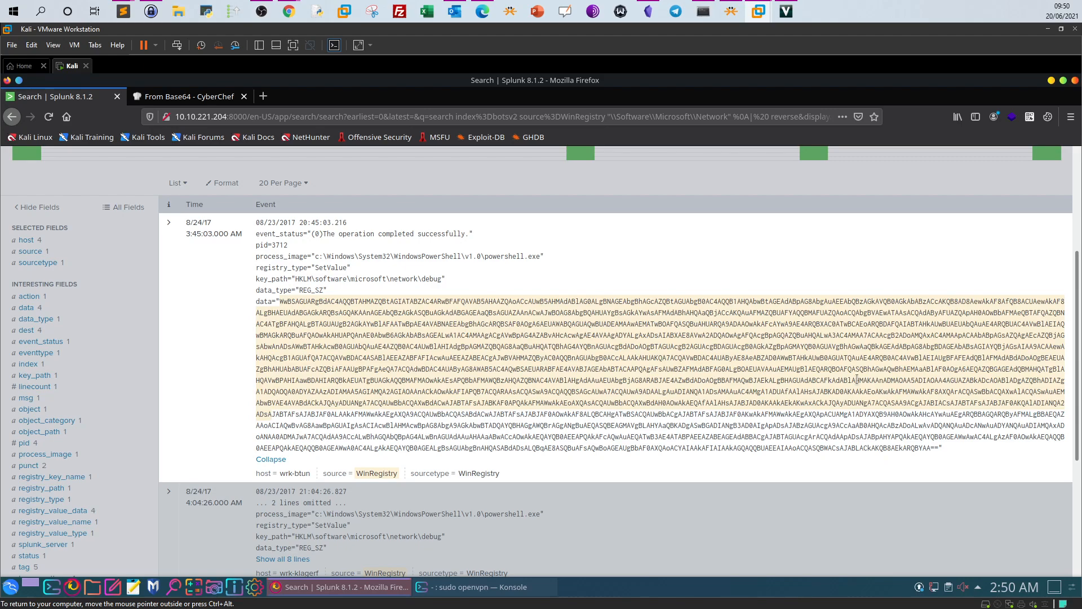
pyautogui.doubleClick(264, 301)
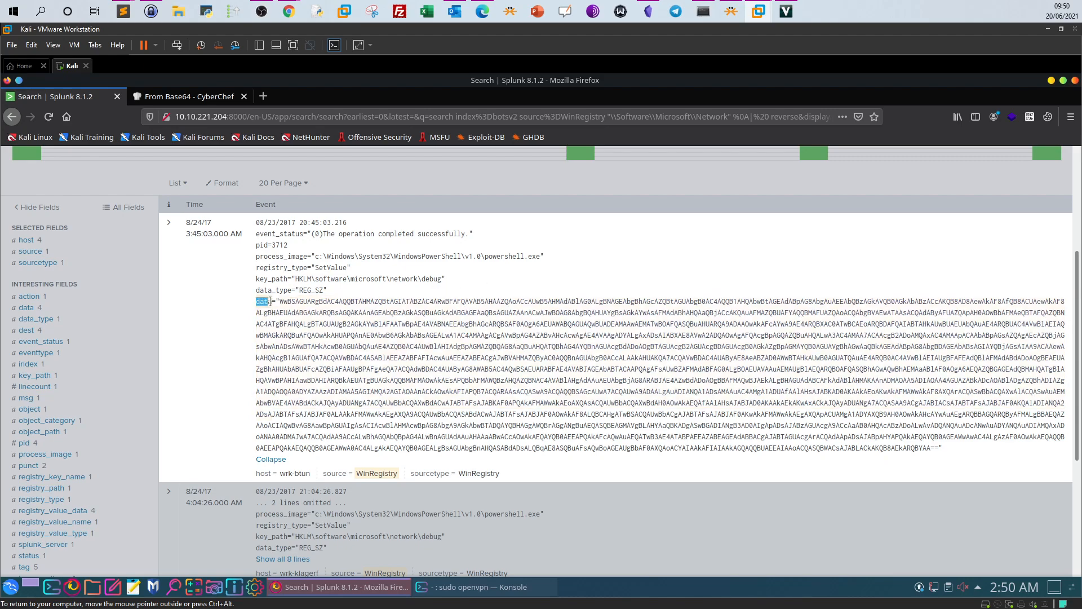
pyautogui.click(273, 302)
pyautogui.click(516, 323)
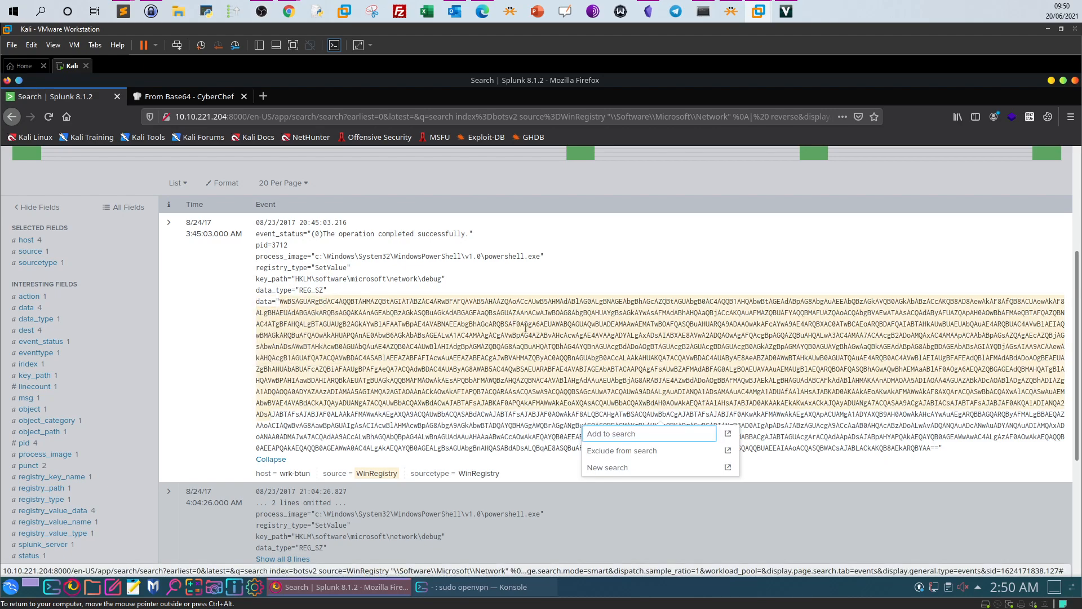
pyautogui.click(928, 446)
pyautogui.moveTo(938, 448); pyautogui.dragTo(280, 300)
pyautogui.rightClick(309, 302)
pyautogui.click(324, 309)
pyautogui.click(186, 97)
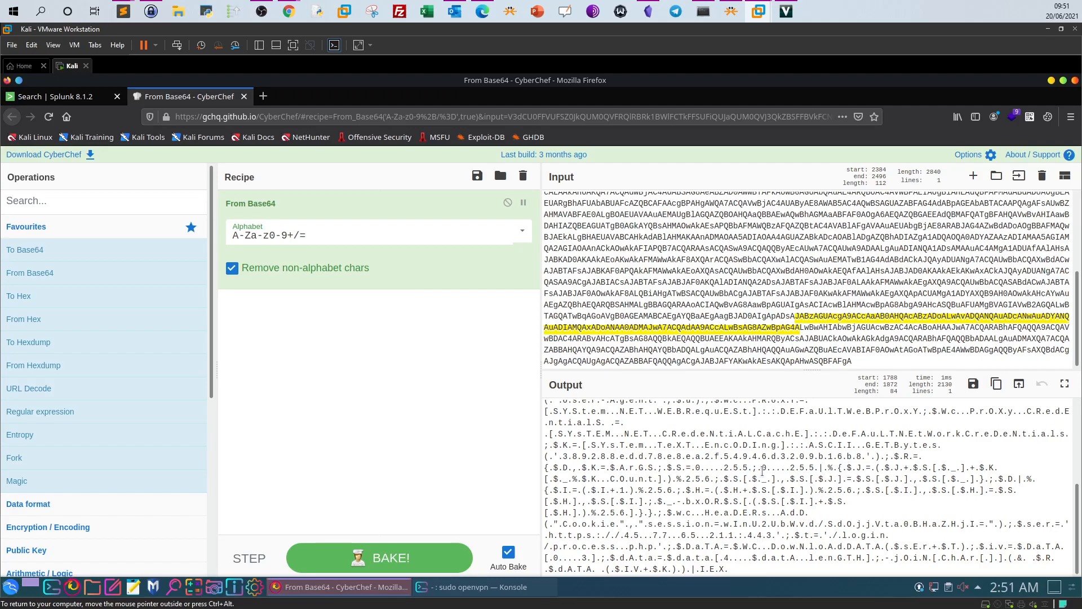
# Return to Splunk, expand the registry event from host wrk-klagerf and select its encoded data value
pyautogui.click(72, 96)
pyautogui.scroll(-4, 469, 295)
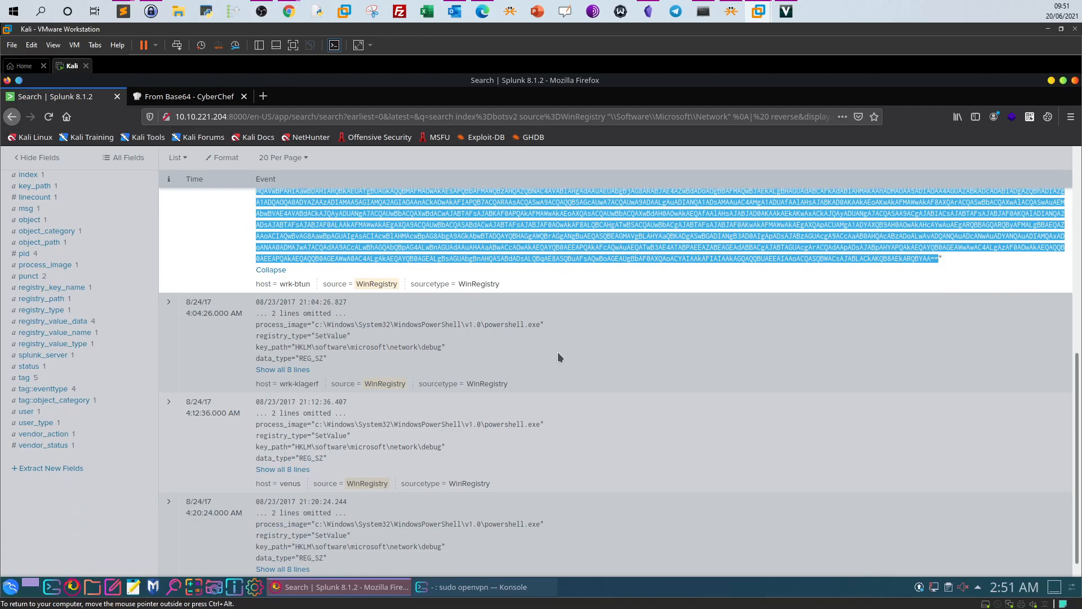
pyautogui.click(275, 351)
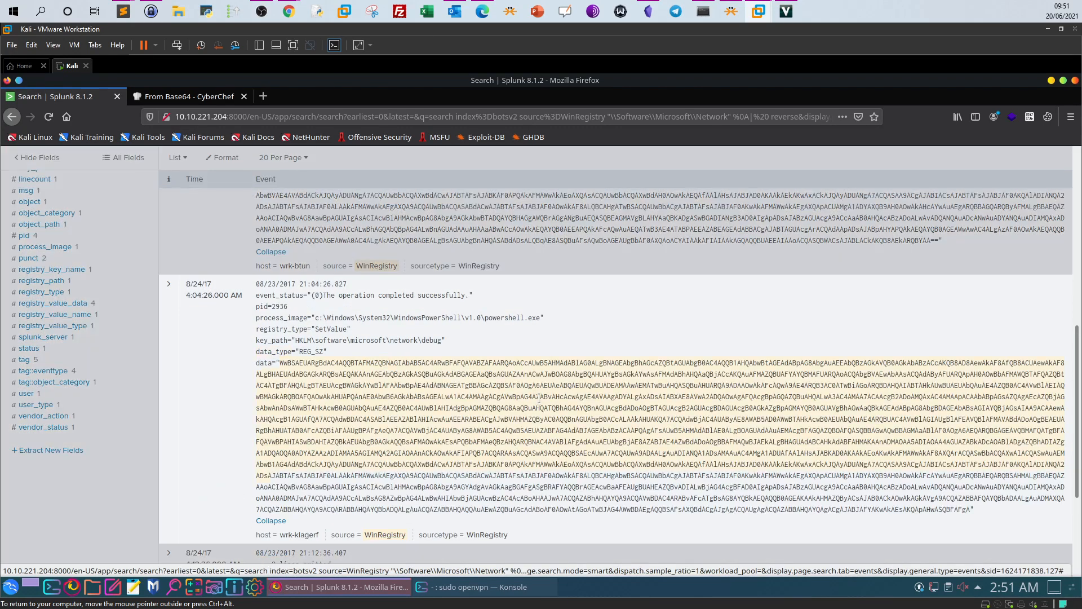
pyautogui.scroll(-3, 522, 393)
pyautogui.scroll(1, 907, 367)
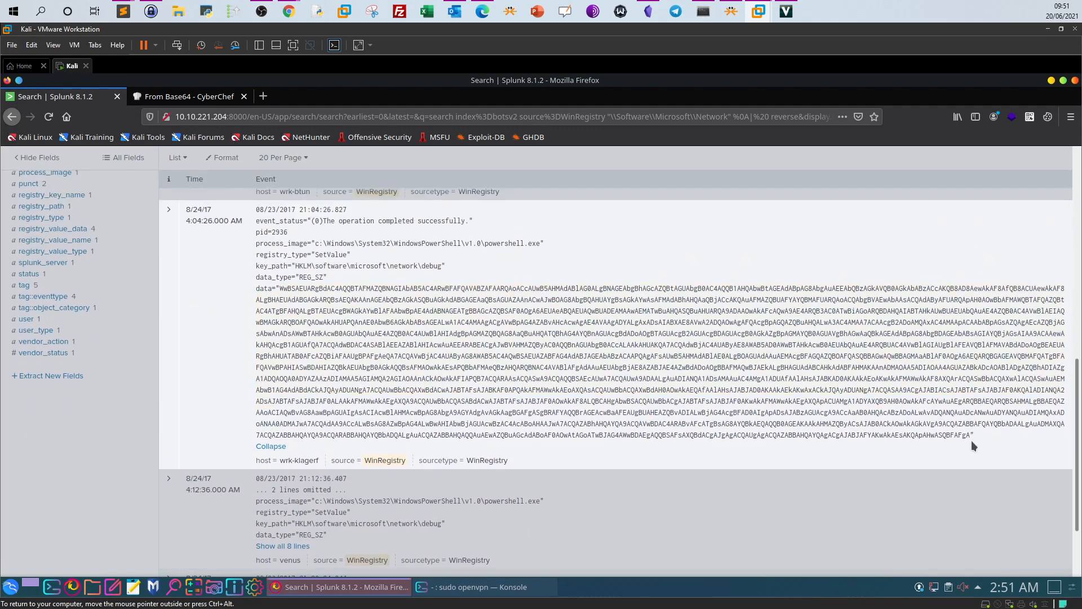
pyautogui.moveTo(971, 436); pyautogui.dragTo(266, 299)
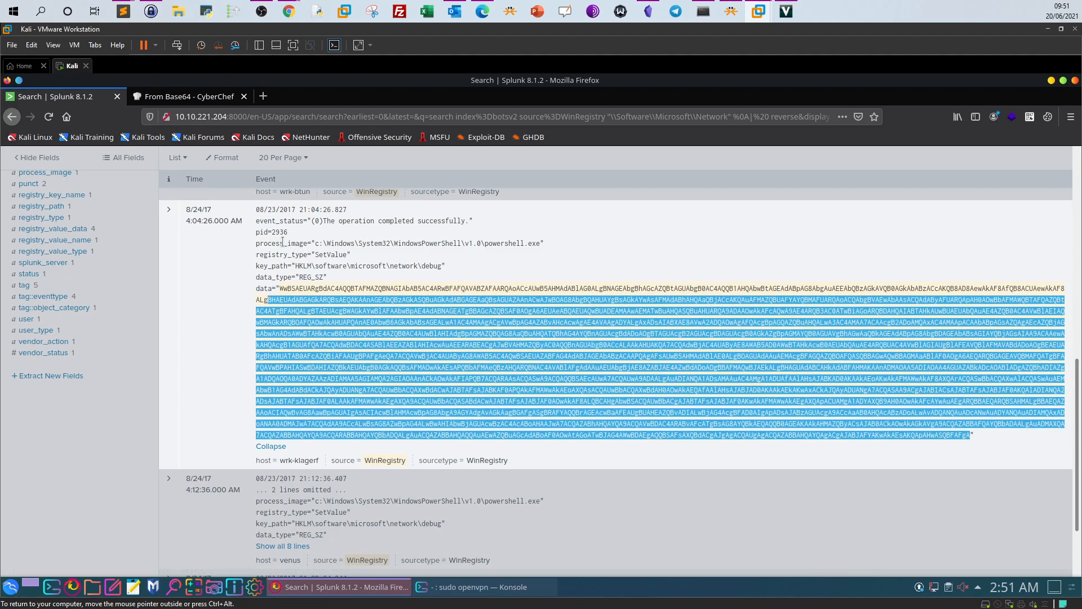
# Examine the decoded script in CyberChef's output for the C2 server's address, port and requested webpage
pyautogui.click(202, 99)
pyautogui.scroll(3, 755, 285)
pyautogui.scroll(-5, 756, 285)
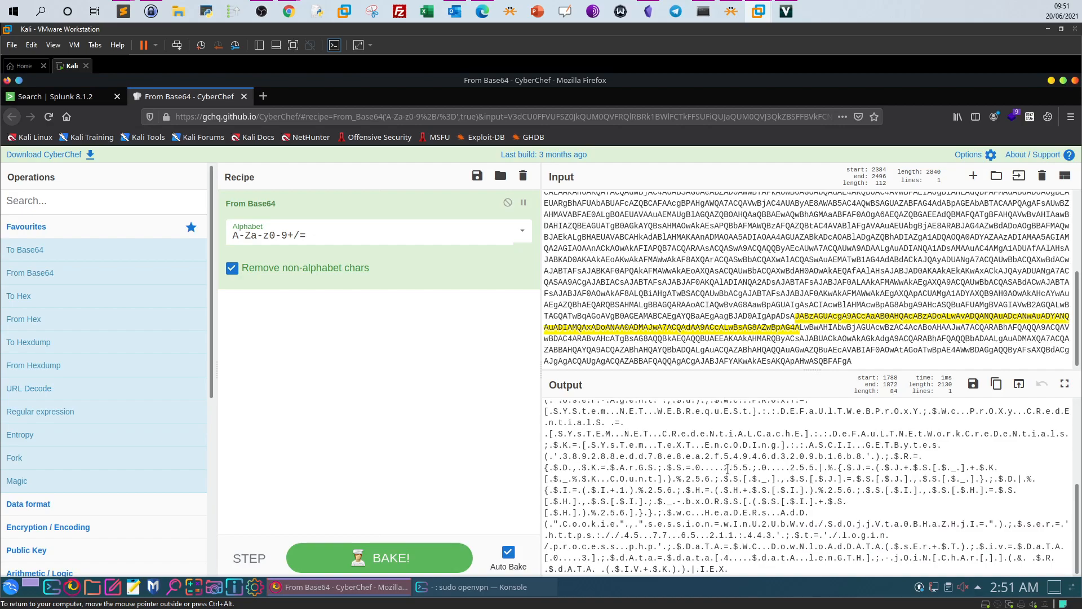
pyautogui.moveTo(545, 536); pyautogui.dragTo(620, 534)
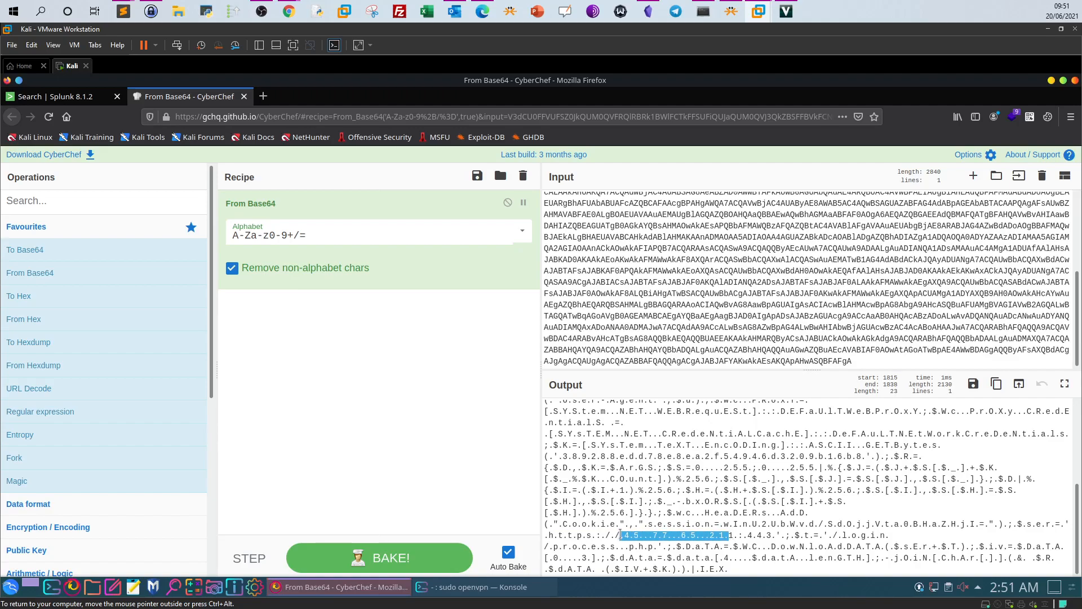
pyautogui.moveTo(771, 534); pyautogui.dragTo(751, 536)
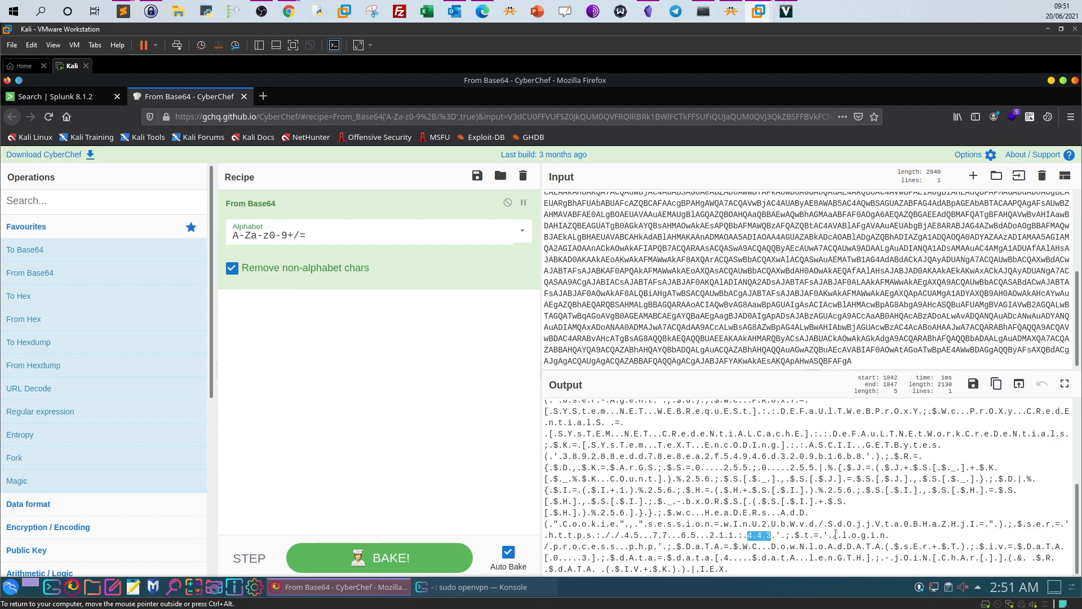
# Highlight the C2 server URL and the requested webpage path in the decoded script output
pyautogui.moveTo(834, 534); pyautogui.dragTo(883, 533)
pyautogui.moveTo(553, 546); pyautogui.dragTo(883, 546)
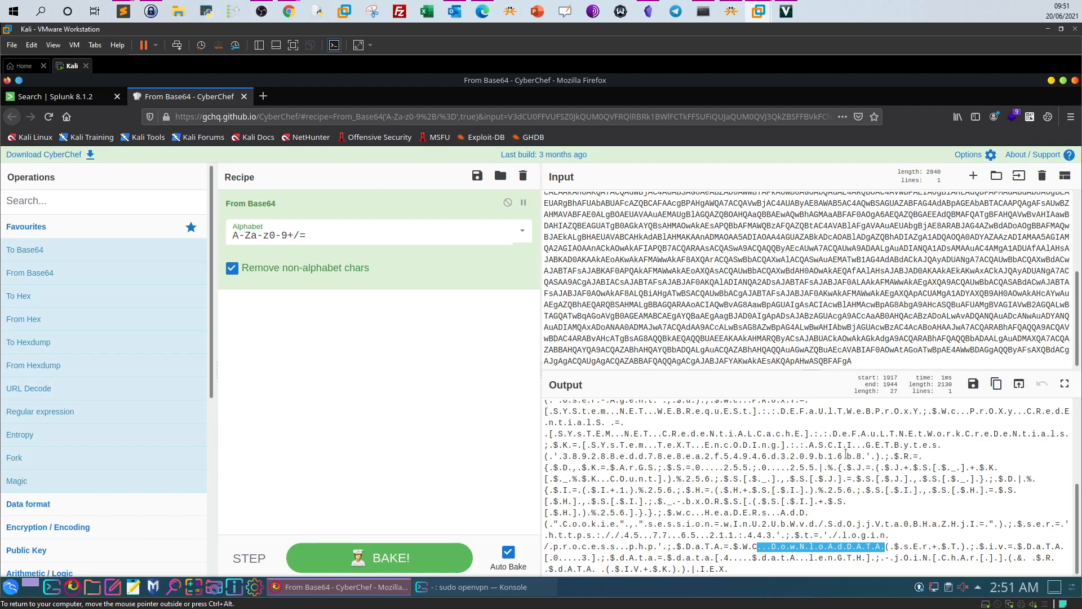
pyautogui.moveTo(549, 535); pyautogui.dragTo(791, 536)
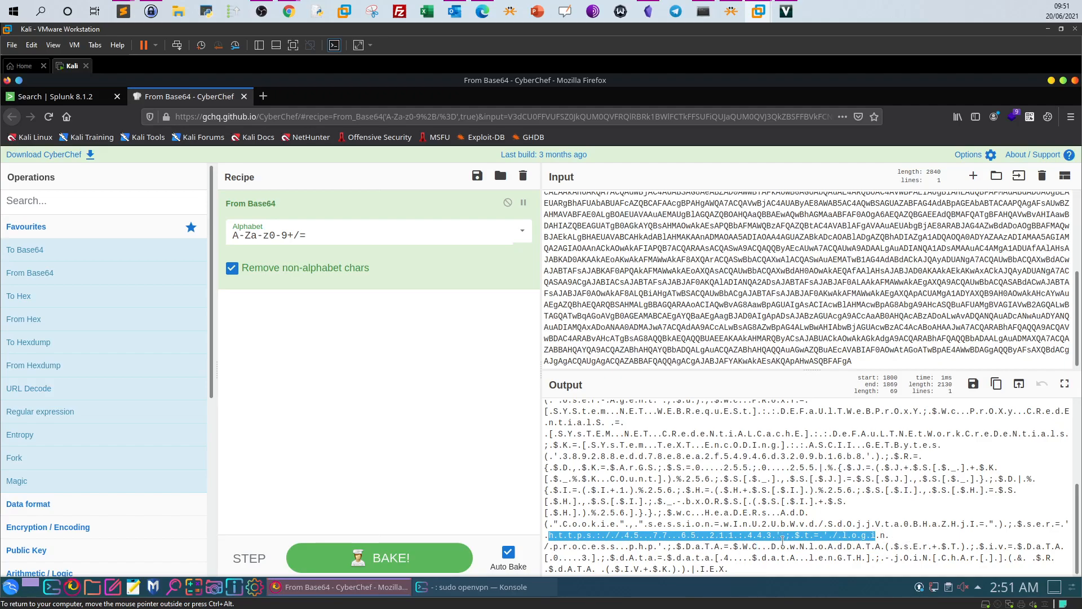
pyautogui.moveTo(833, 536); pyautogui.dragTo(885, 535)
pyautogui.moveTo(550, 546); pyautogui.dragTo(653, 548)
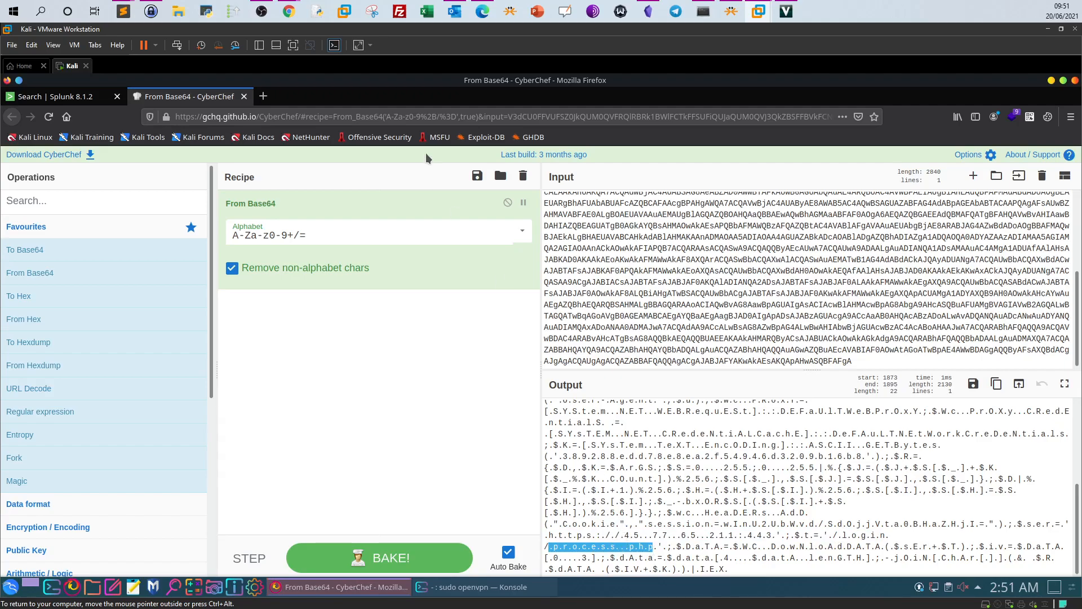
# Switch to TryHackMe in Chrome, check the scheduled-task webpage answer process.php and collapse the 400 series questions task
pyautogui.click(1041, 32)
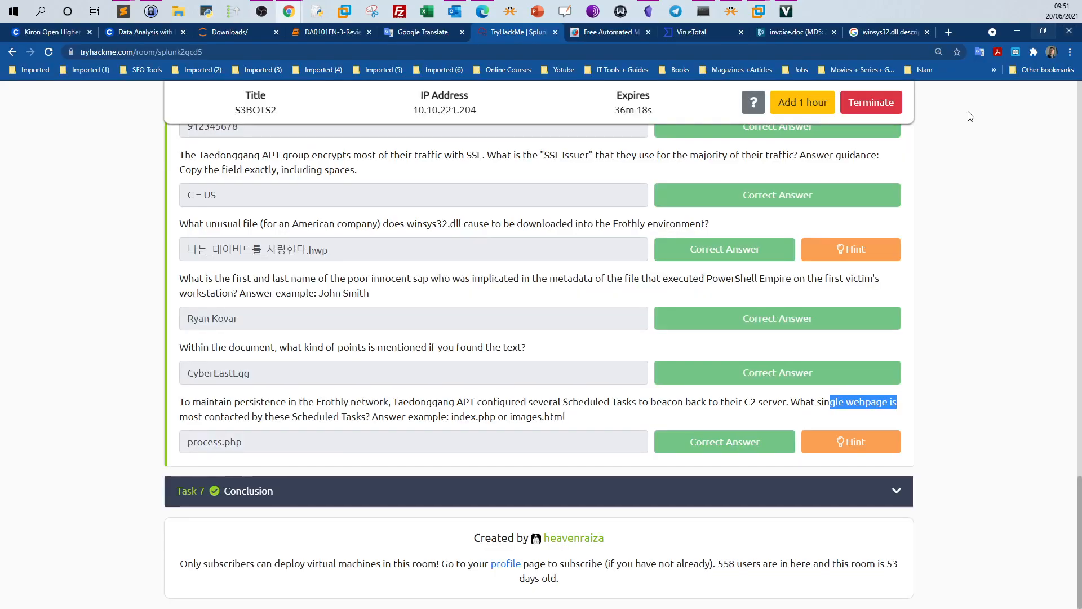
pyautogui.moveTo(271, 448); pyautogui.dragTo(173, 445)
pyautogui.scroll(7, 173, 445)
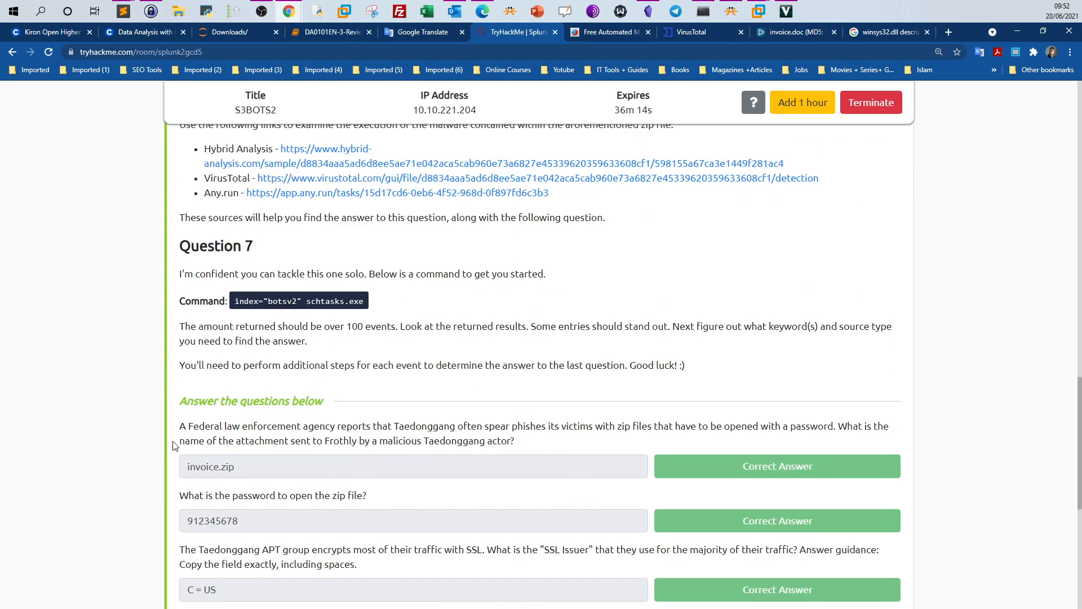
pyautogui.scroll(20, 173, 445)
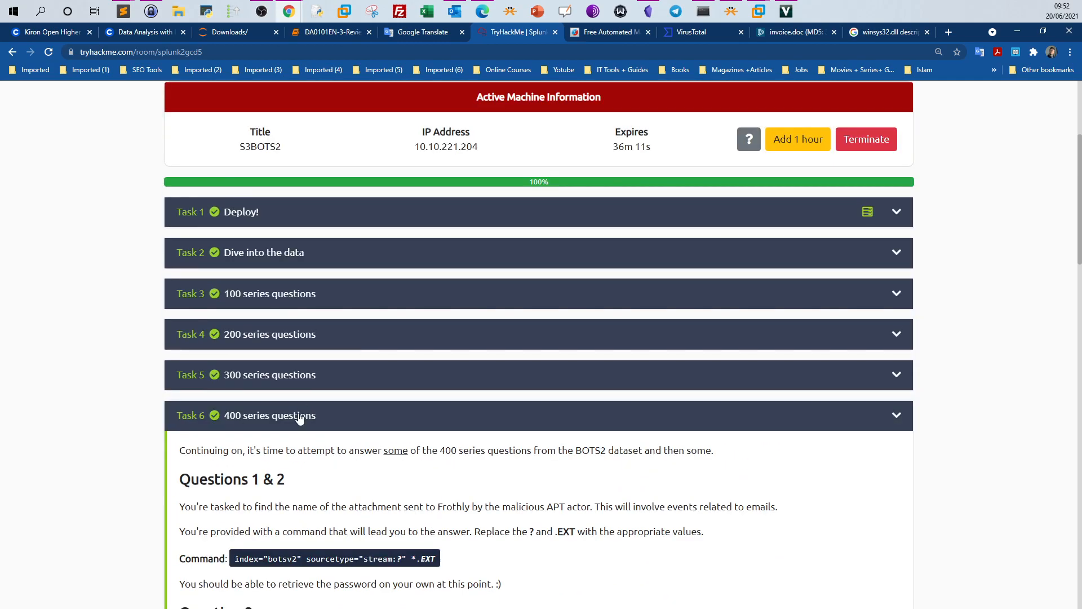
pyautogui.click(300, 417)
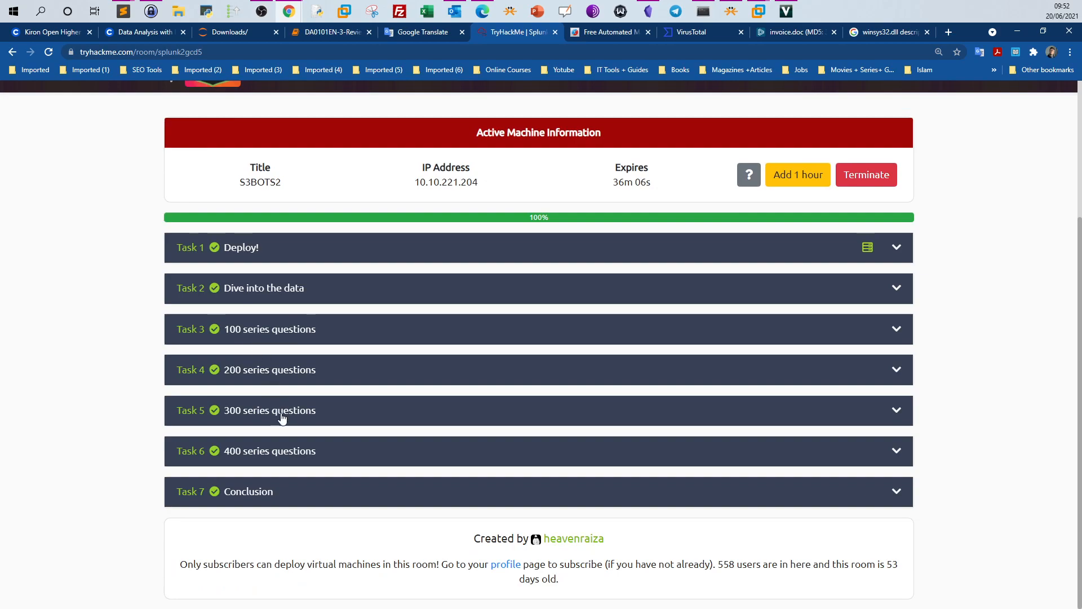
# Terminate the Splunk 2 room's S3BOTS2 machine and dismiss the notification
pyautogui.scroll(3, 403, 225)
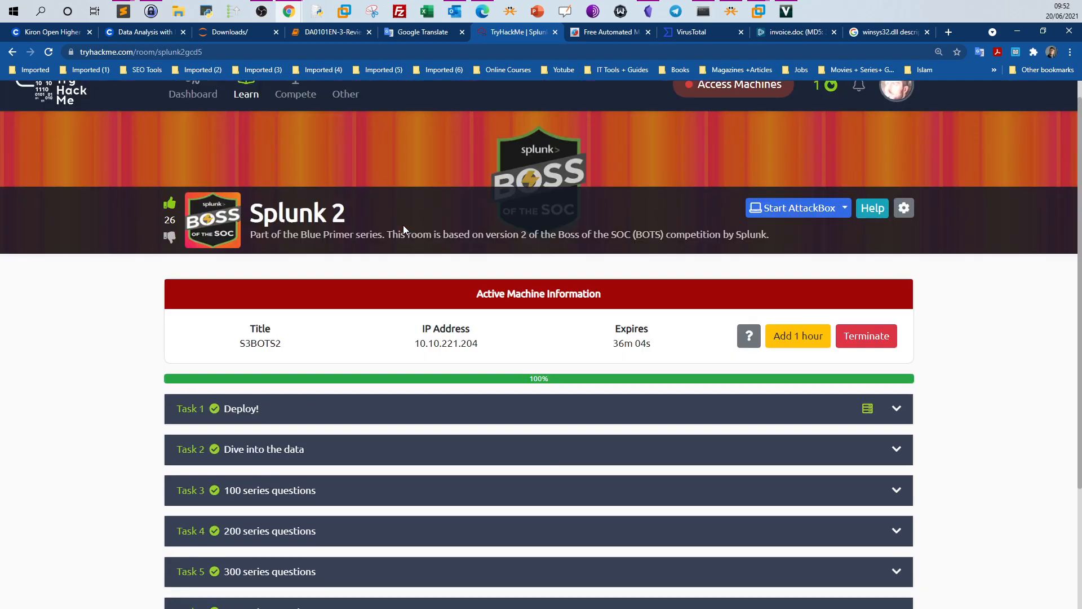
pyautogui.click(852, 366)
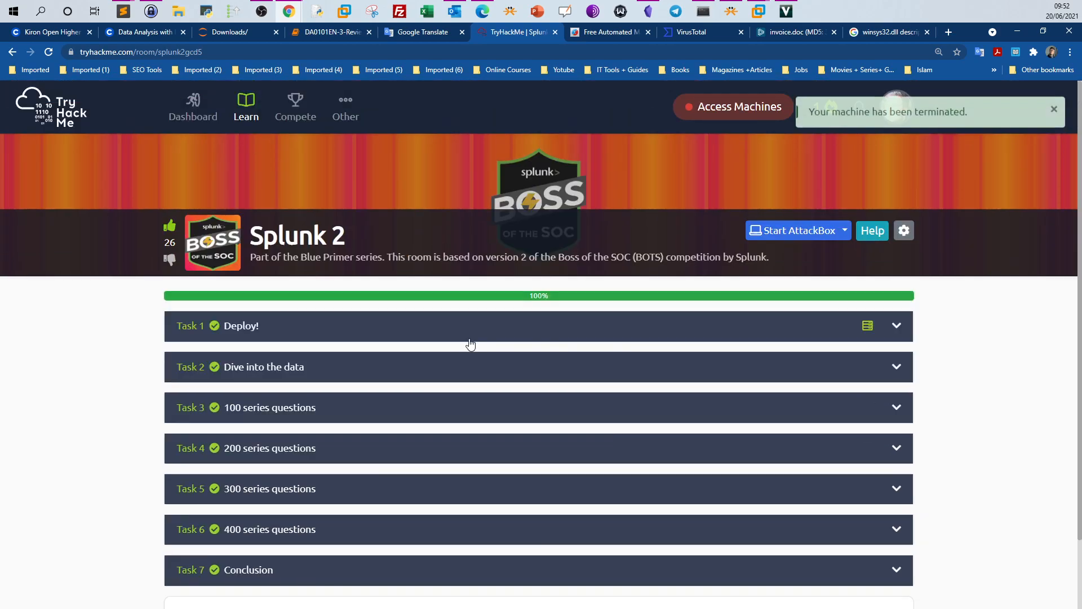
pyautogui.click(1054, 109)
# Go to the TryHackMe dashboard and open the Cyber Defense learning path to its list of sections
pyautogui.click(39, 124)
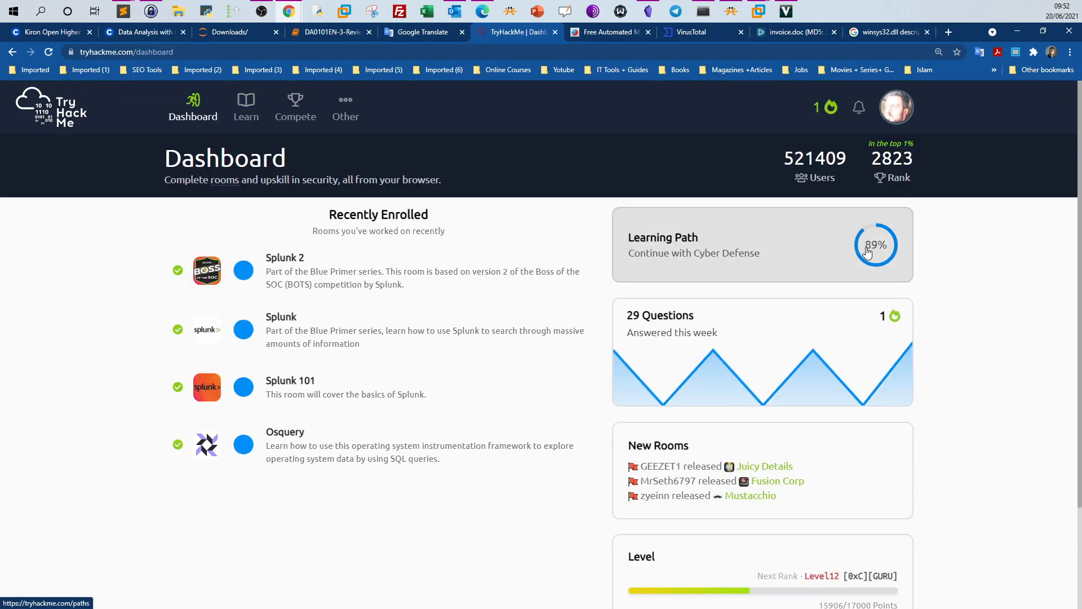
pyautogui.click(868, 252)
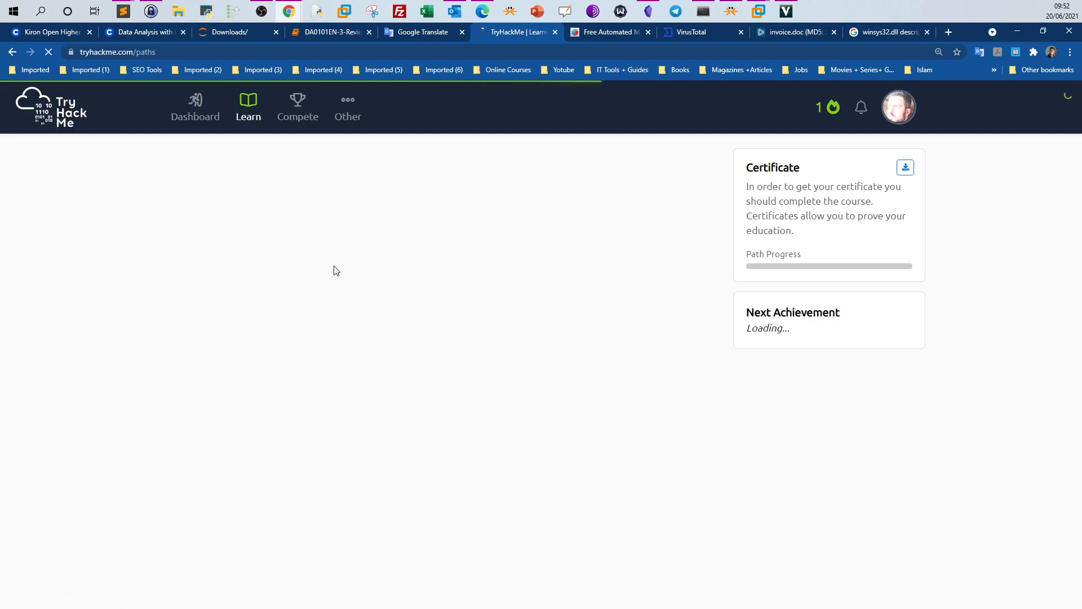
pyautogui.scroll(-1, 369, 273)
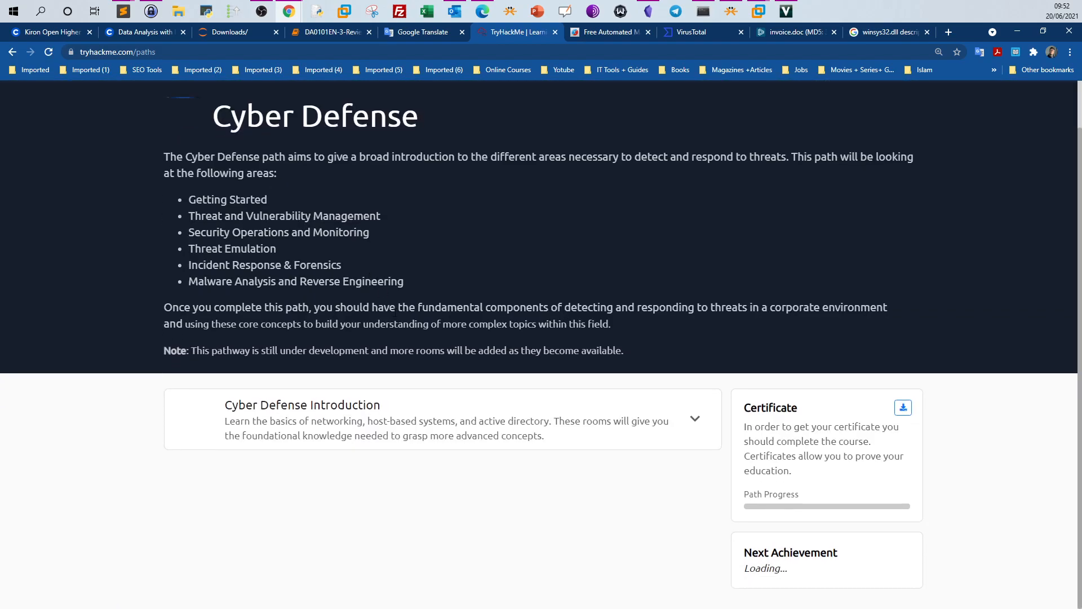
pyautogui.scroll(-5, 628, 454)
pyautogui.scroll(2, 604, 387)
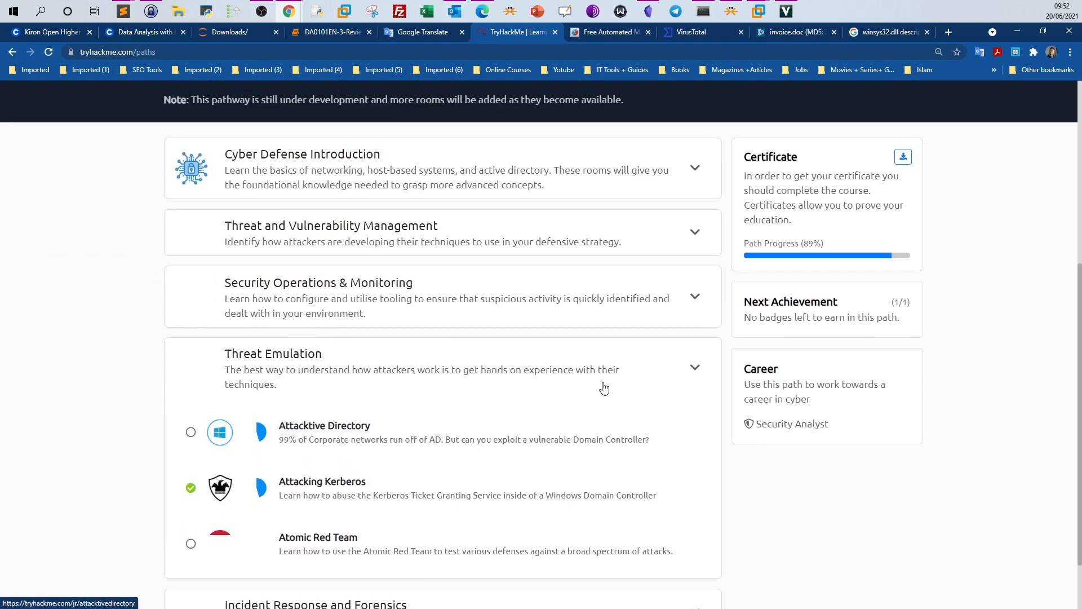
# Expand the Threat and Vulnerability Management section, look over its rooms' completion status and collapse it again
pyautogui.click(442, 316)
pyautogui.scroll(-2, 389, 270)
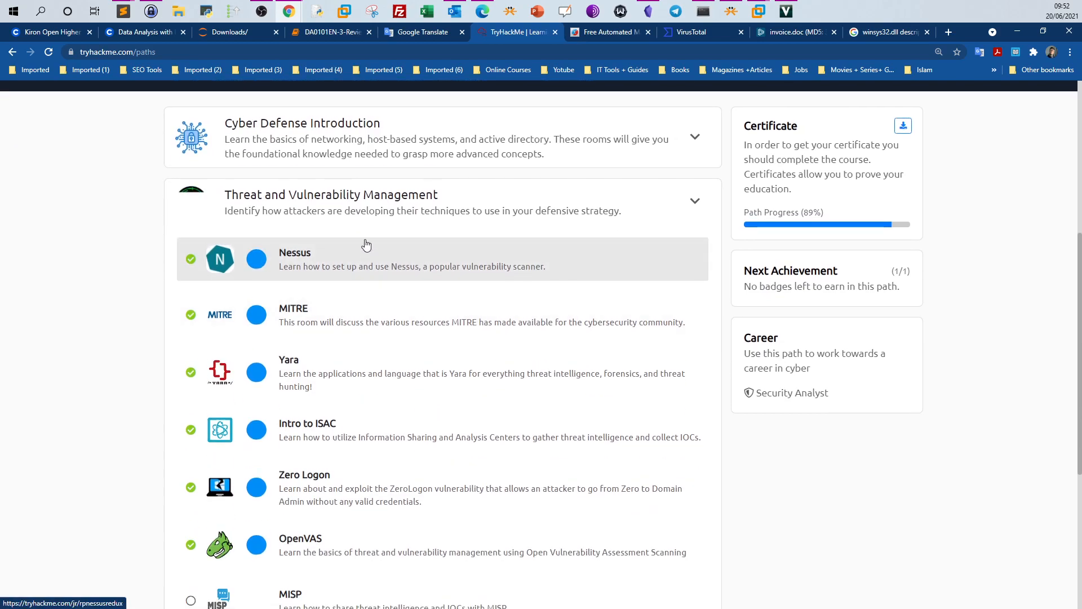
pyautogui.scroll(-2, 388, 282)
pyautogui.scroll(2, 389, 286)
pyautogui.scroll(-4, 374, 389)
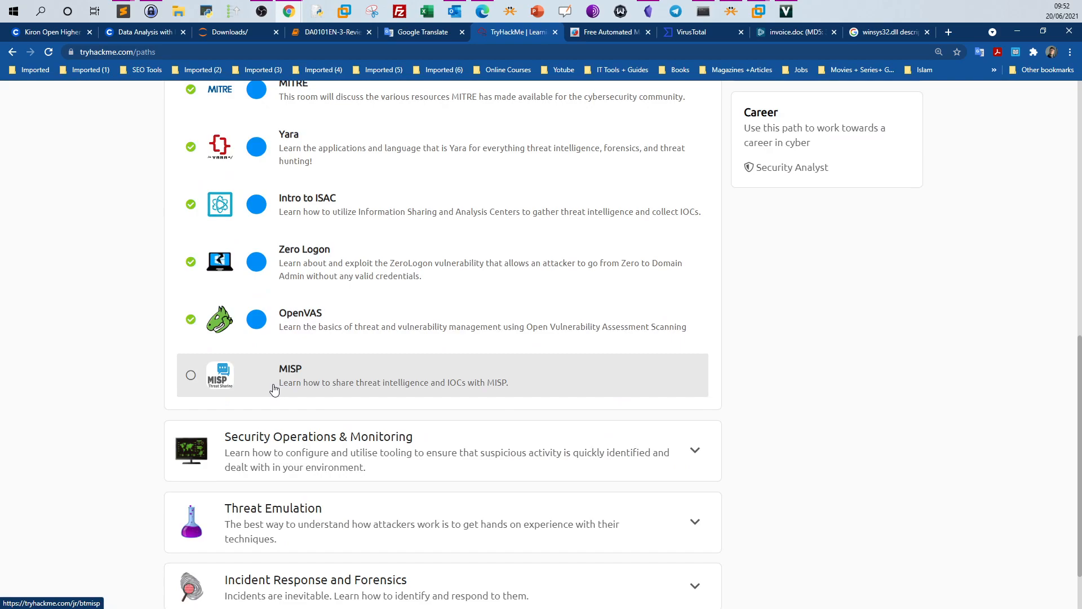
pyautogui.scroll(4, 365, 371)
pyautogui.click(338, 281)
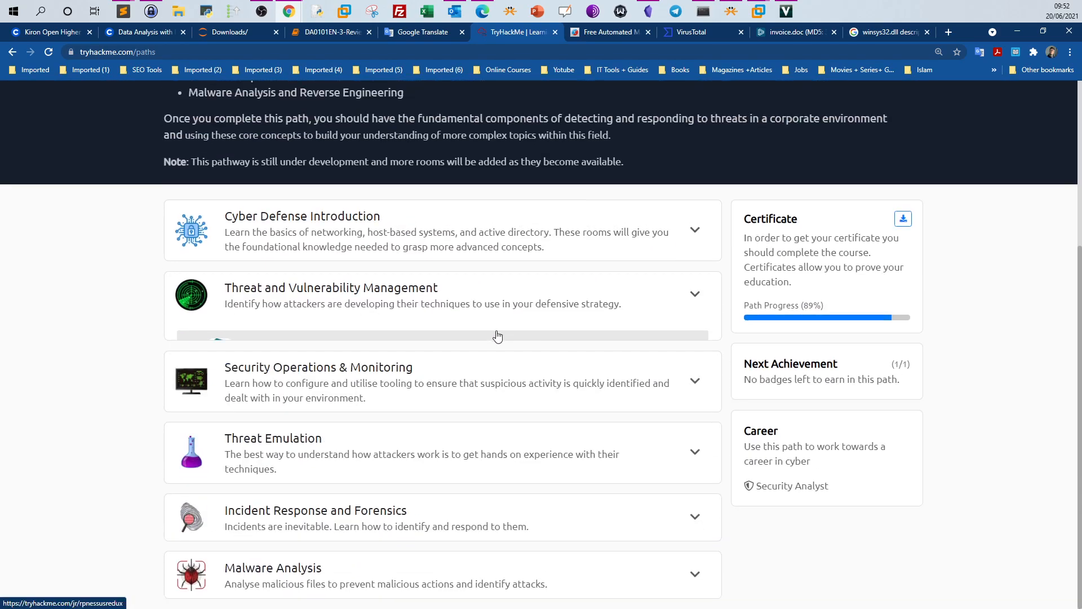
# Expand the Security Operations & Monitoring section, review which rooms are completed or still open, and collapse it
pyautogui.click(369, 376)
pyautogui.scroll(-5, 372, 377)
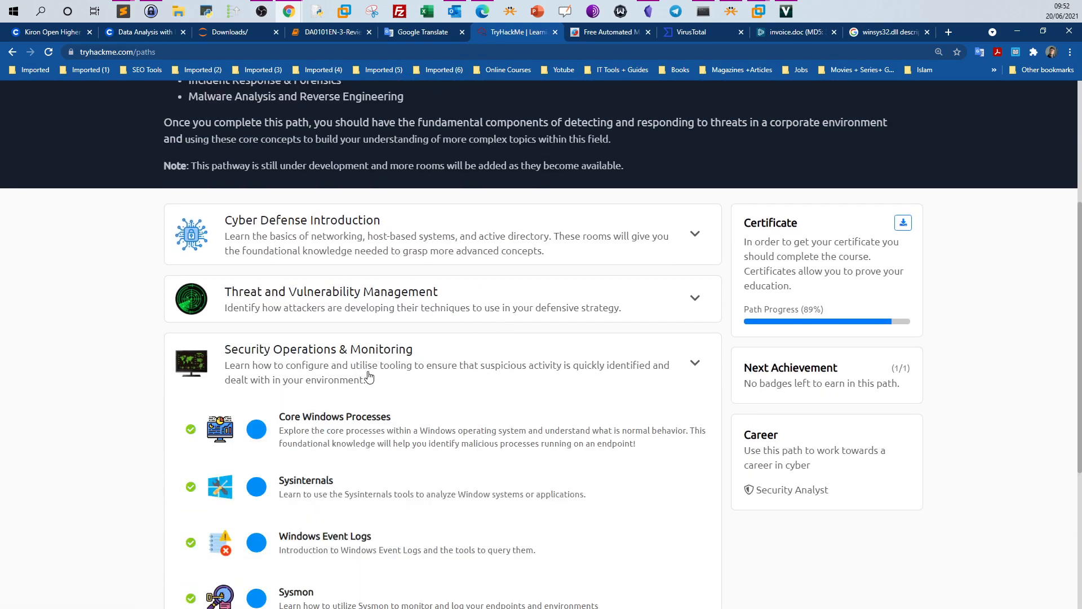
pyautogui.scroll(-3, 375, 376)
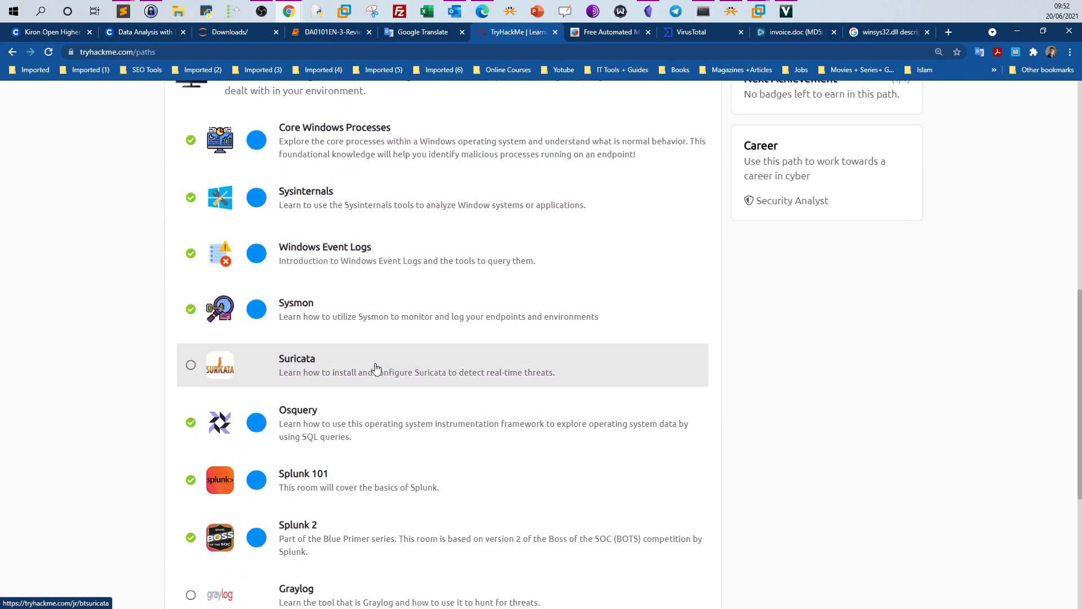
pyautogui.scroll(2, 378, 369)
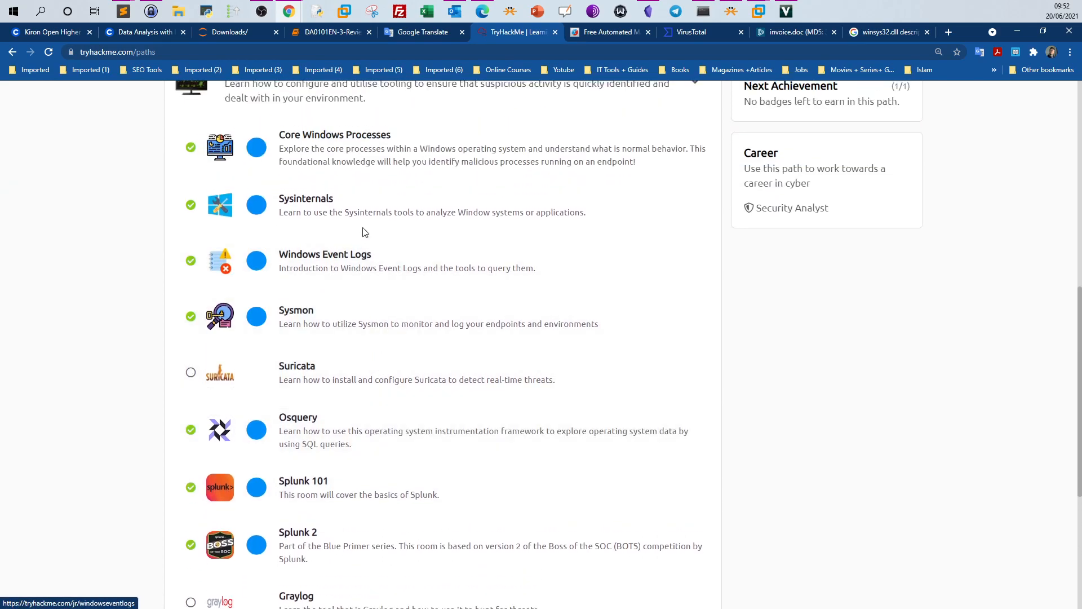
pyautogui.scroll(-1, 416, 363)
pyautogui.scroll(-2, 416, 364)
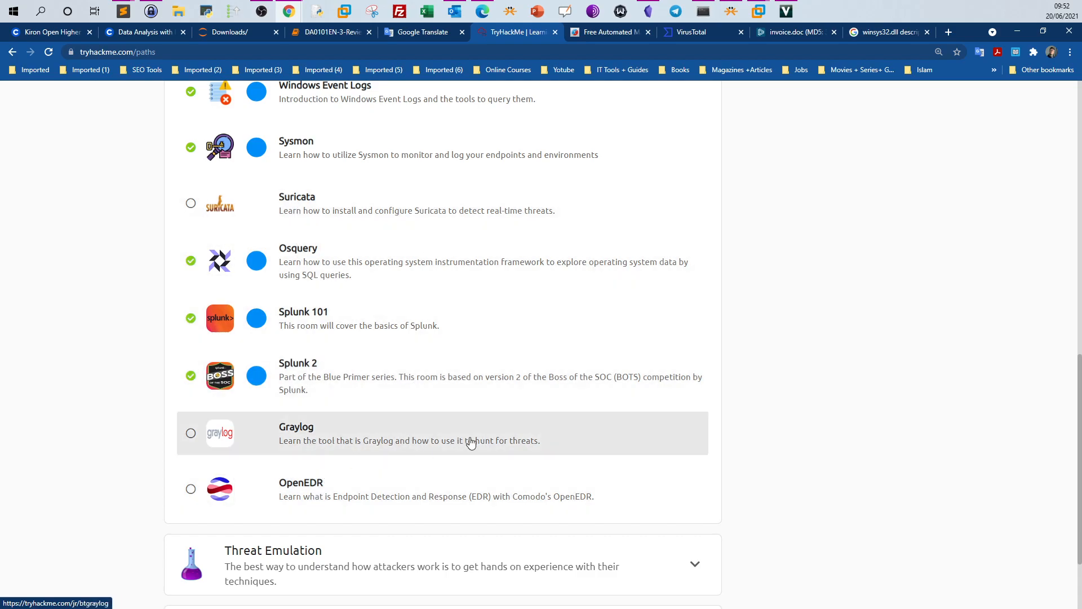
pyautogui.scroll(5, 471, 440)
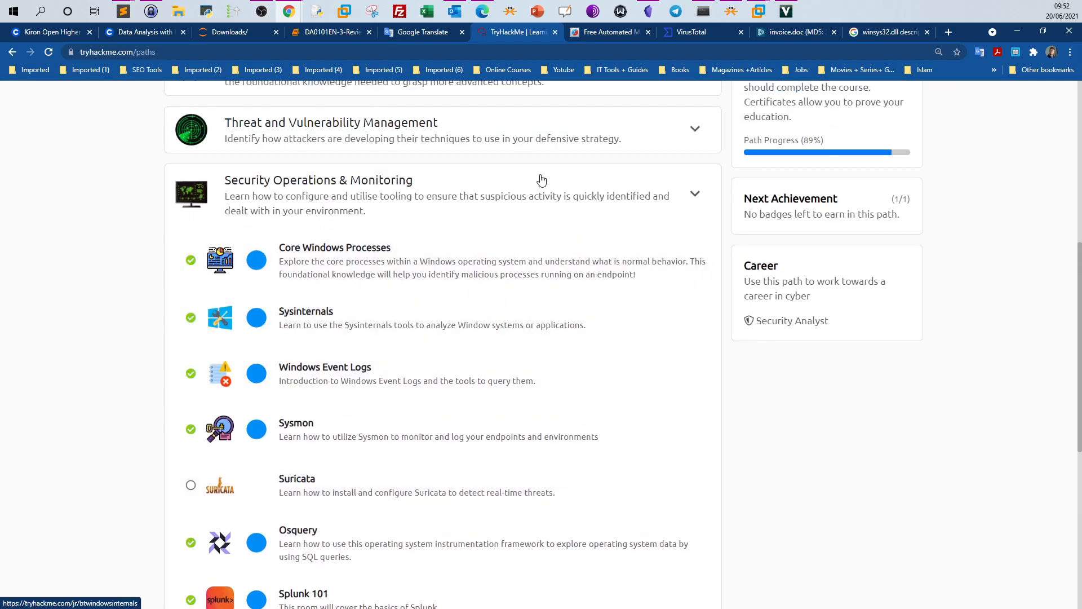
pyautogui.click(694, 194)
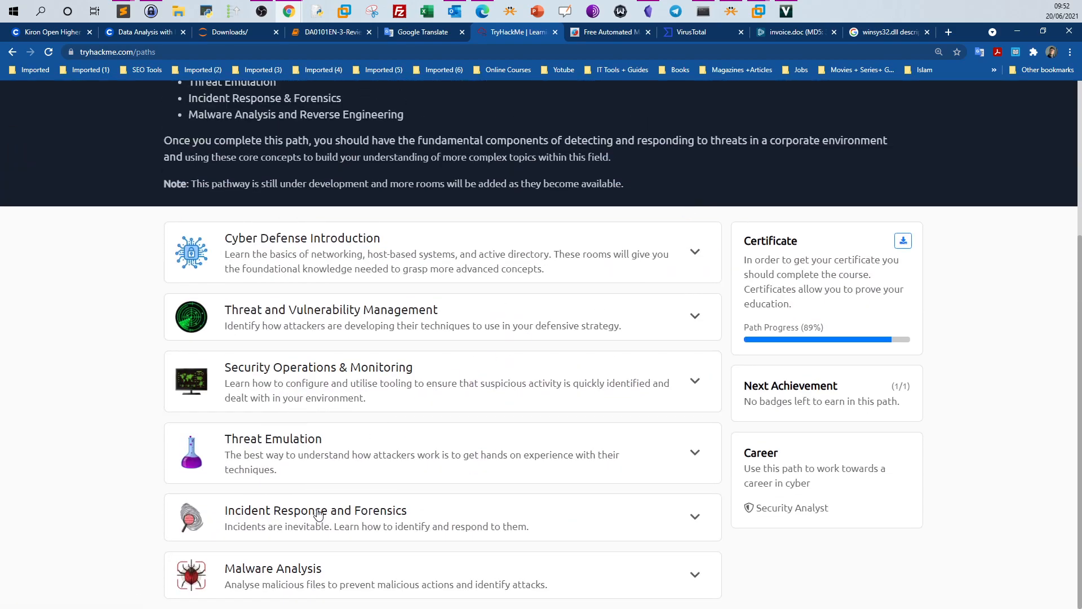
# Expand the Incident Response and Forensics section, review its rooms' completion status and return to the dashboard
pyautogui.click(328, 514)
pyautogui.scroll(-5, 329, 514)
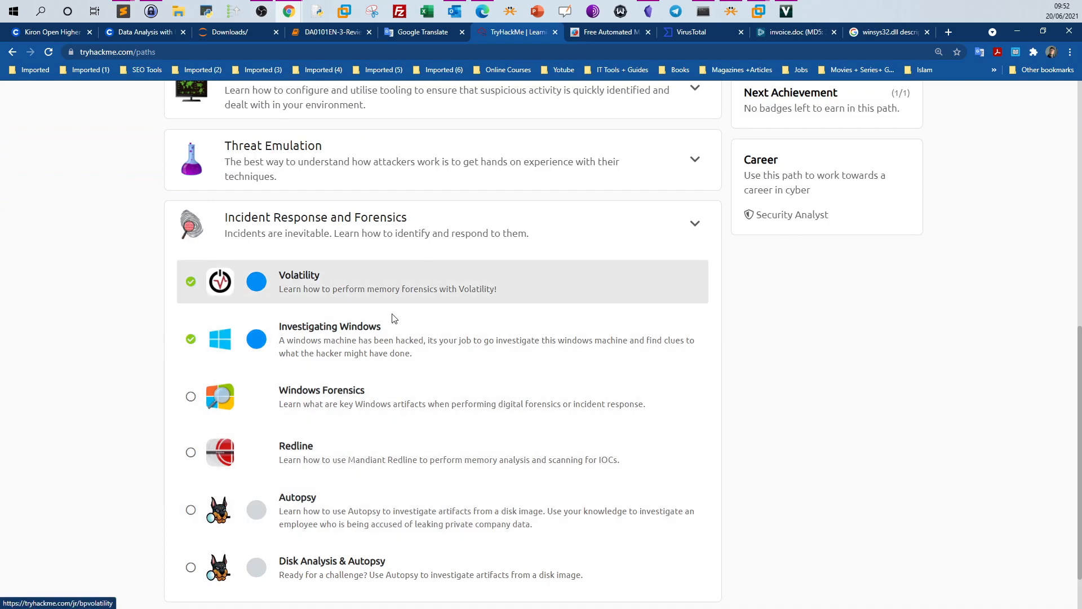
pyautogui.scroll(-1, 300, 504)
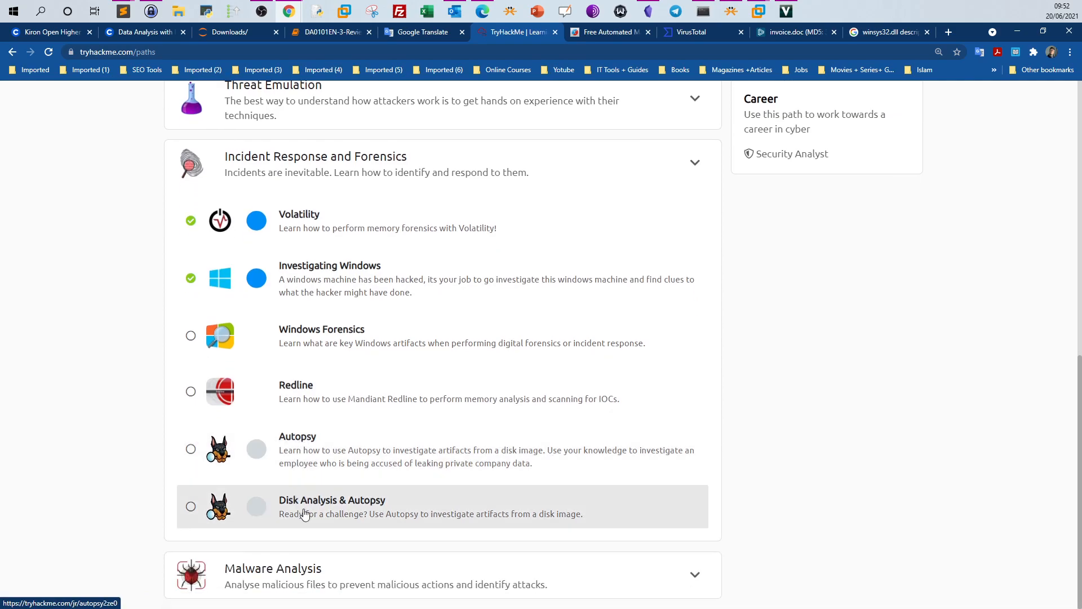
pyautogui.scroll(6, 498, 509)
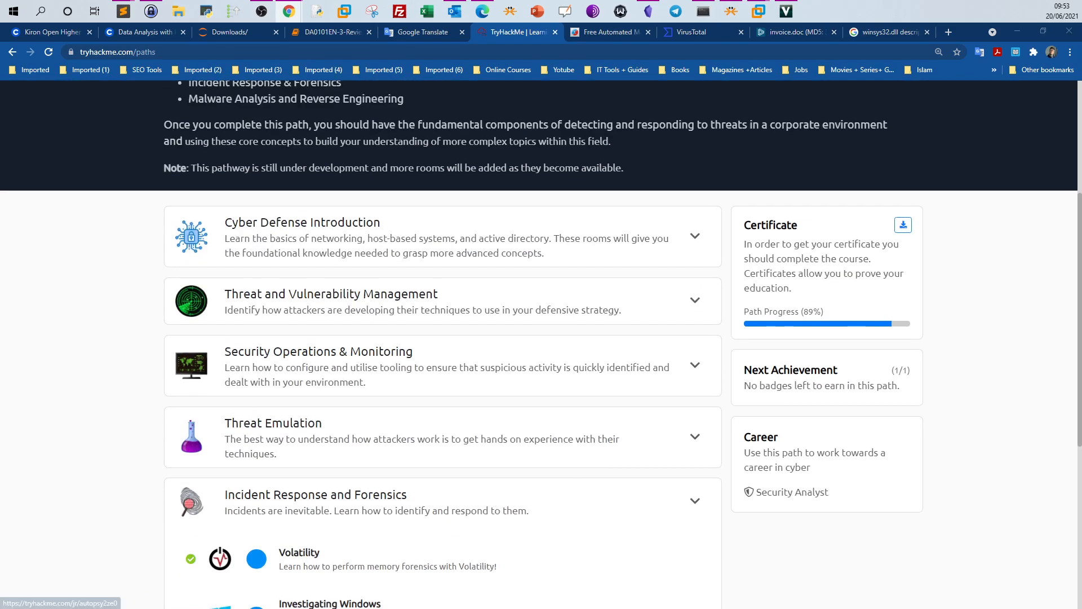
pyautogui.scroll(4, 195, 144)
pyautogui.click(65, 111)
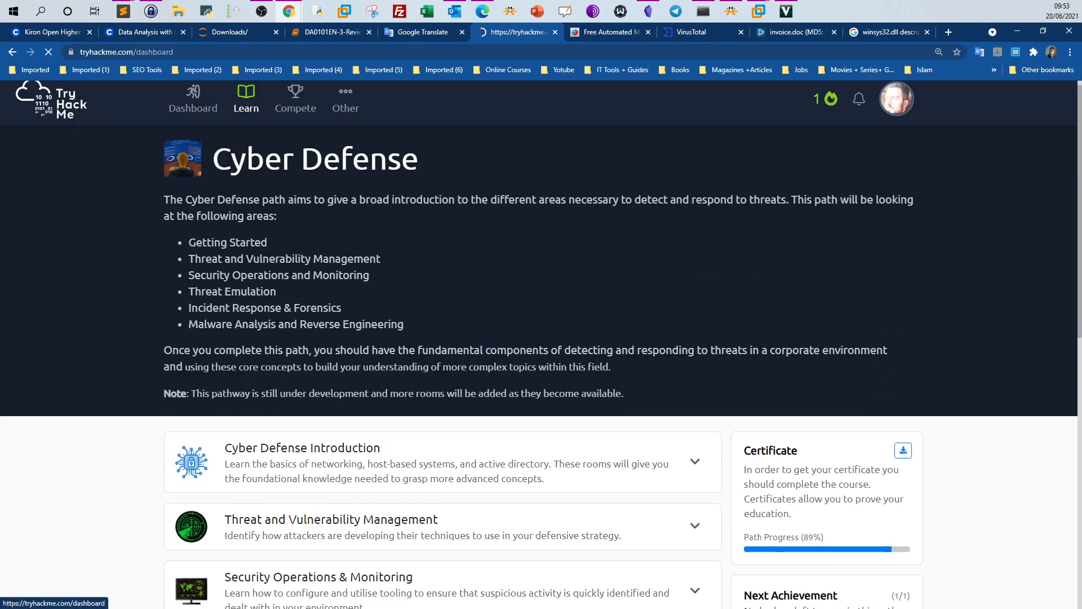